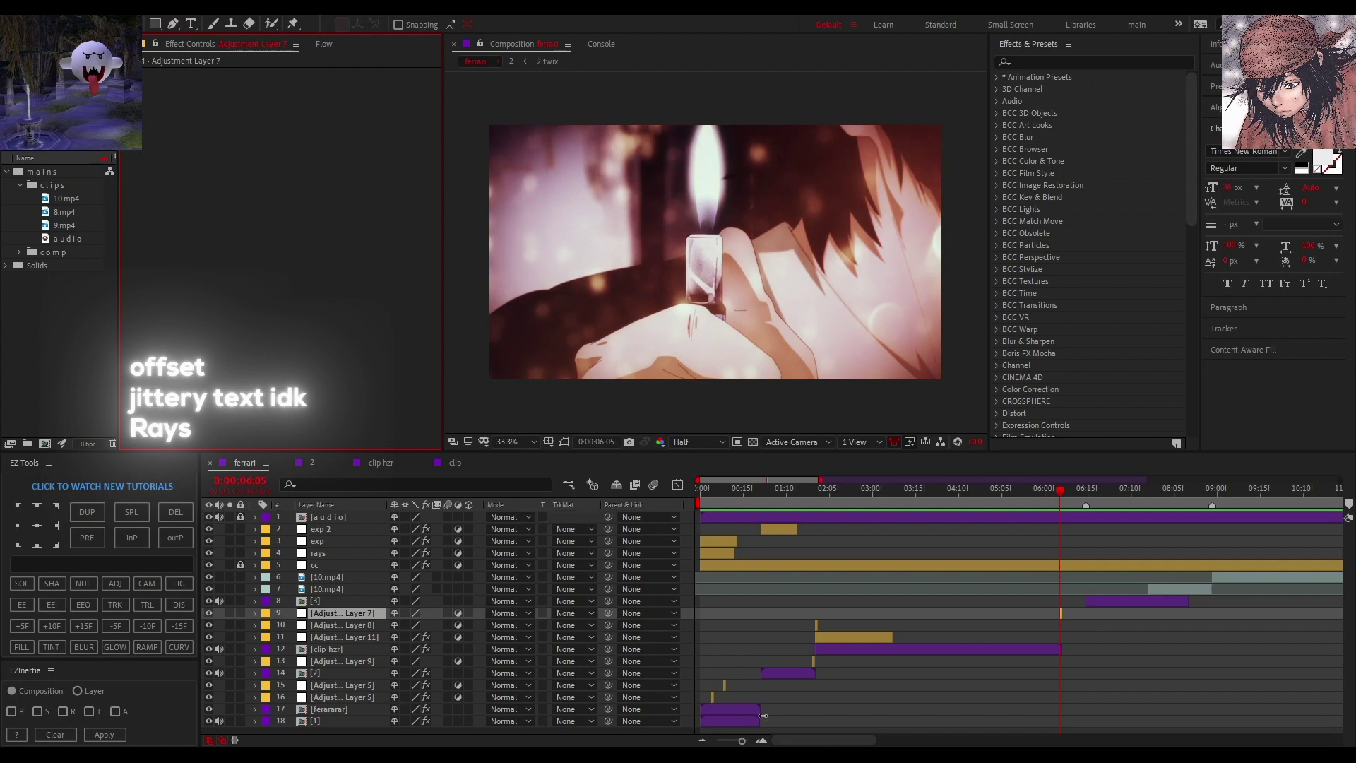
Apply the Offset effect to Adjustment Layer 7, the short layer at the end of the clip hzr layer.
drag(778, 741, 789, 741)
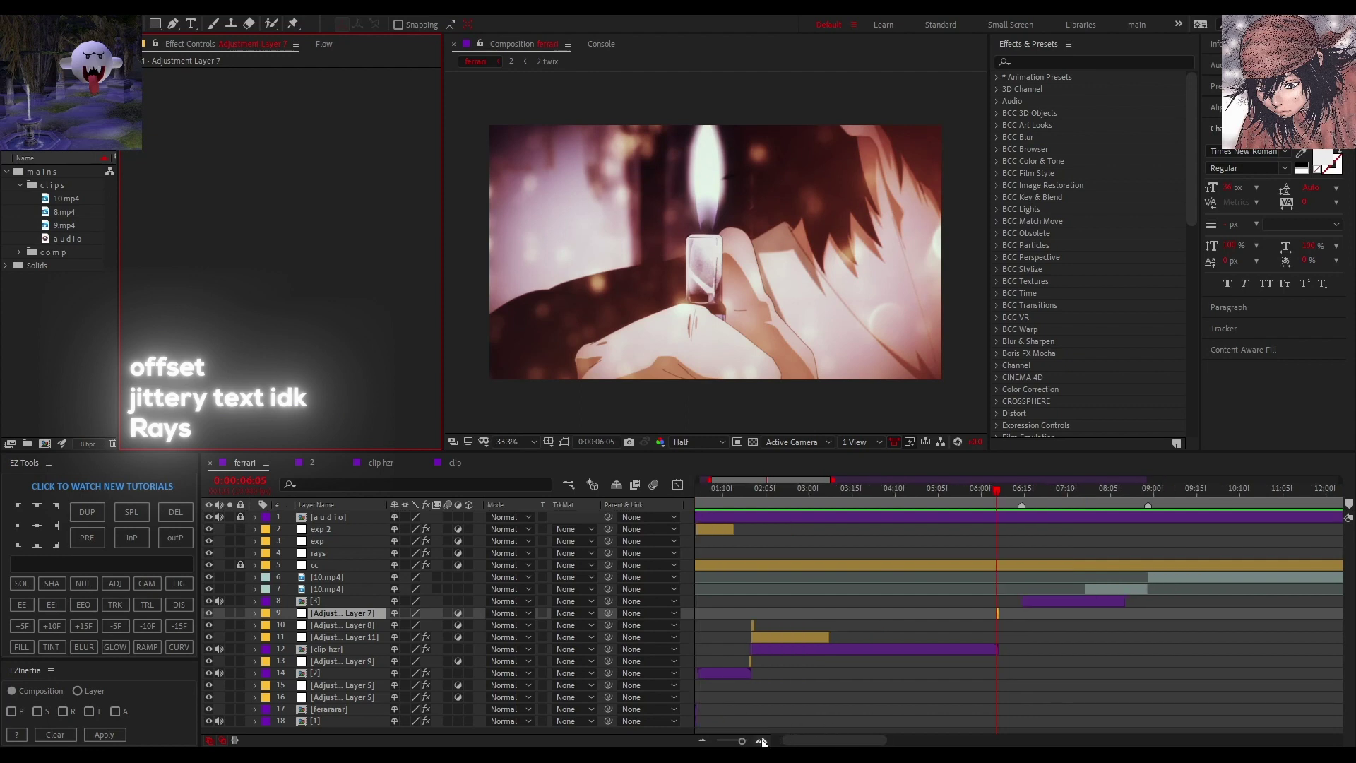
click(763, 740)
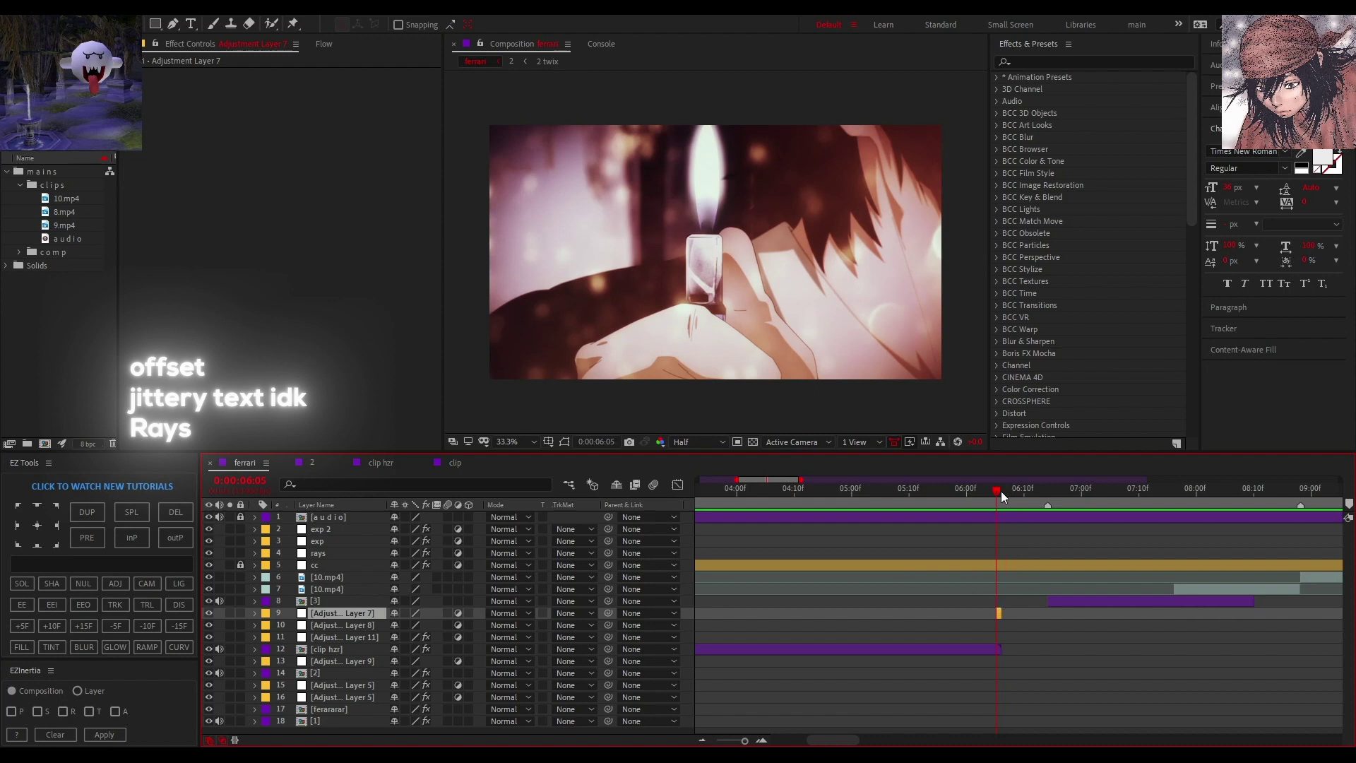
click(998, 620)
click(998, 613)
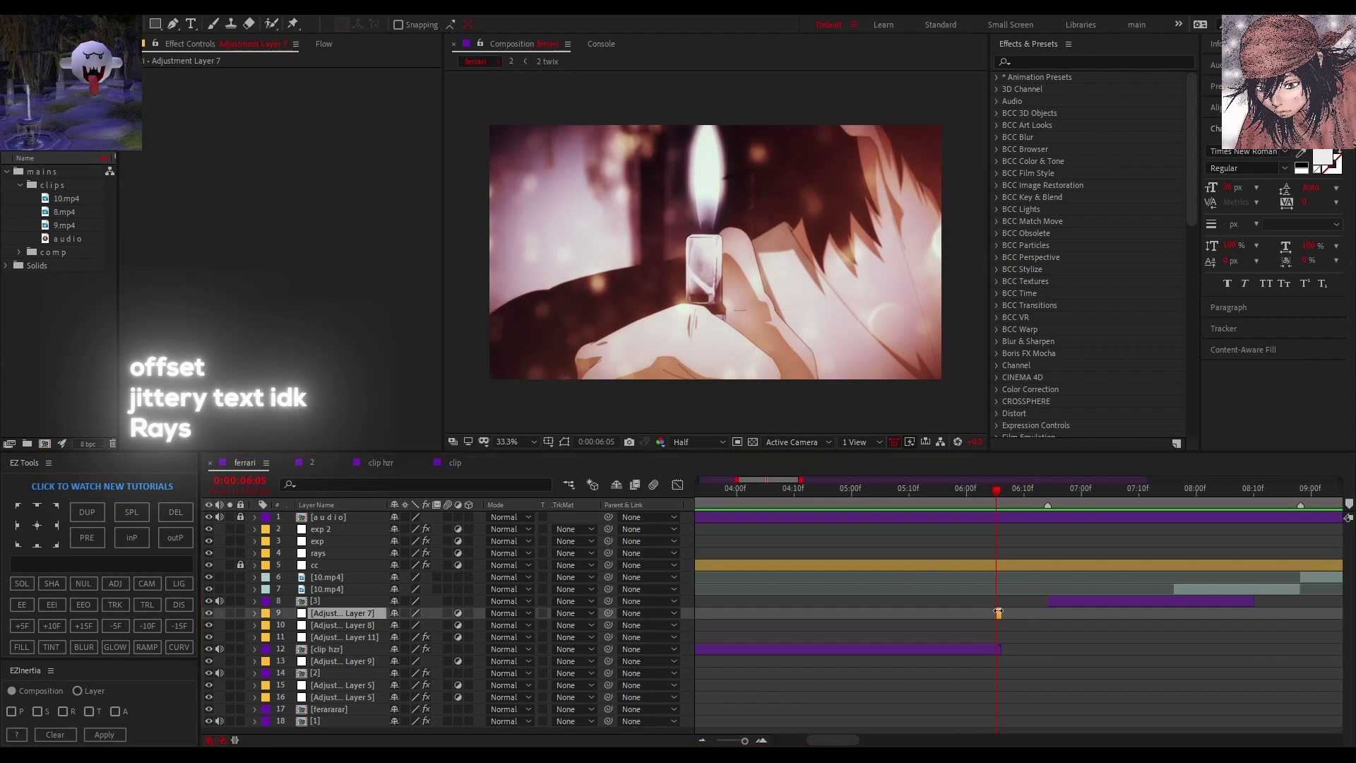
key(Return)
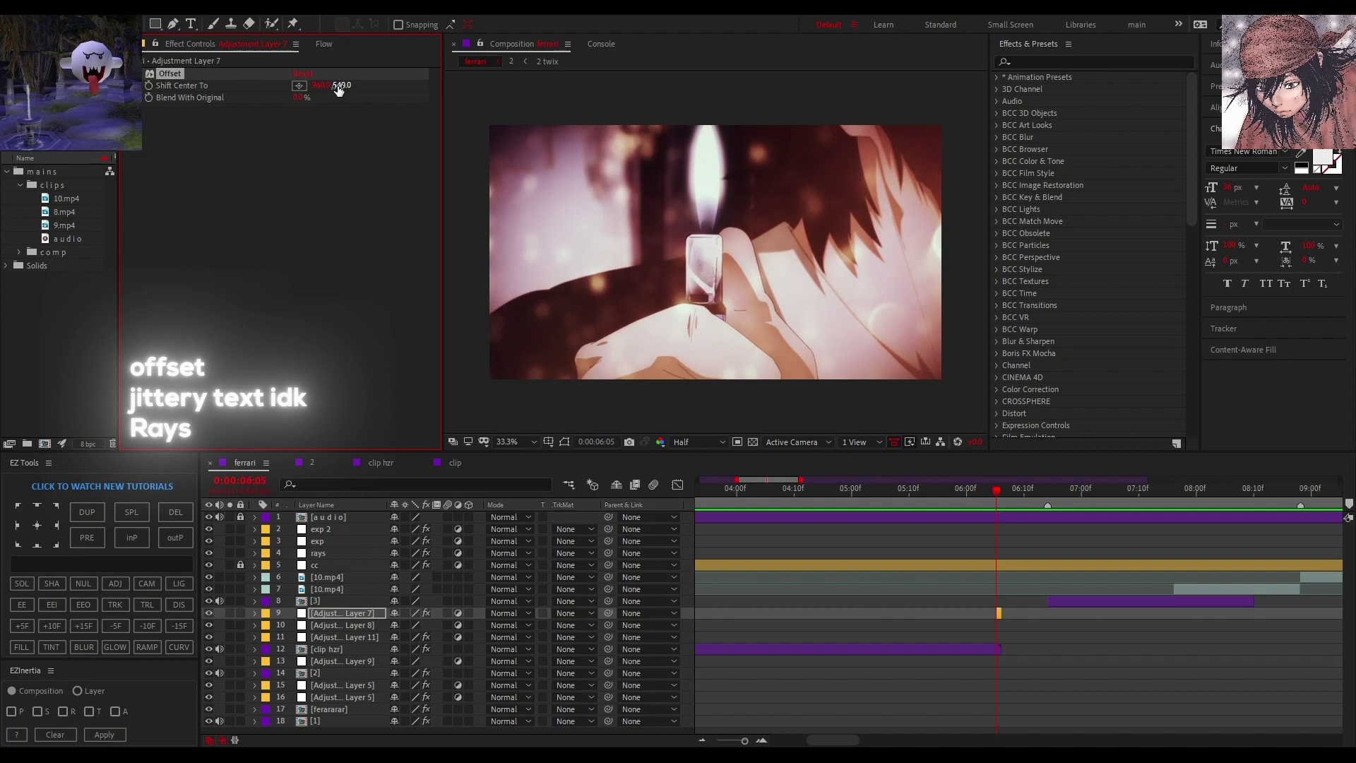
Try shifting the Offset effect's center horizontally so the image wraps around with its seam near the middle of the frame.
drag(339, 88, 434, 118)
key(ctrl+z)
drag(316, 87, 611, 219)
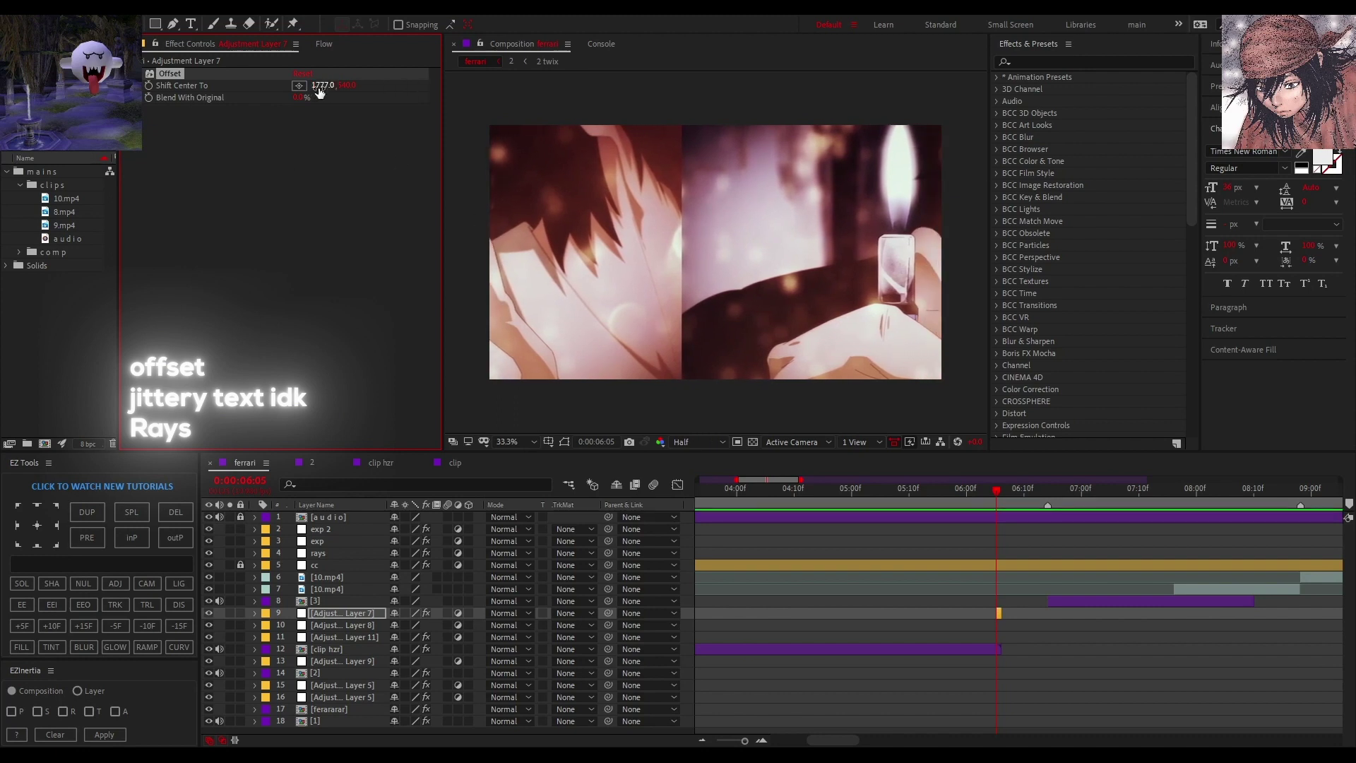
drag(319, 93, 406, 119)
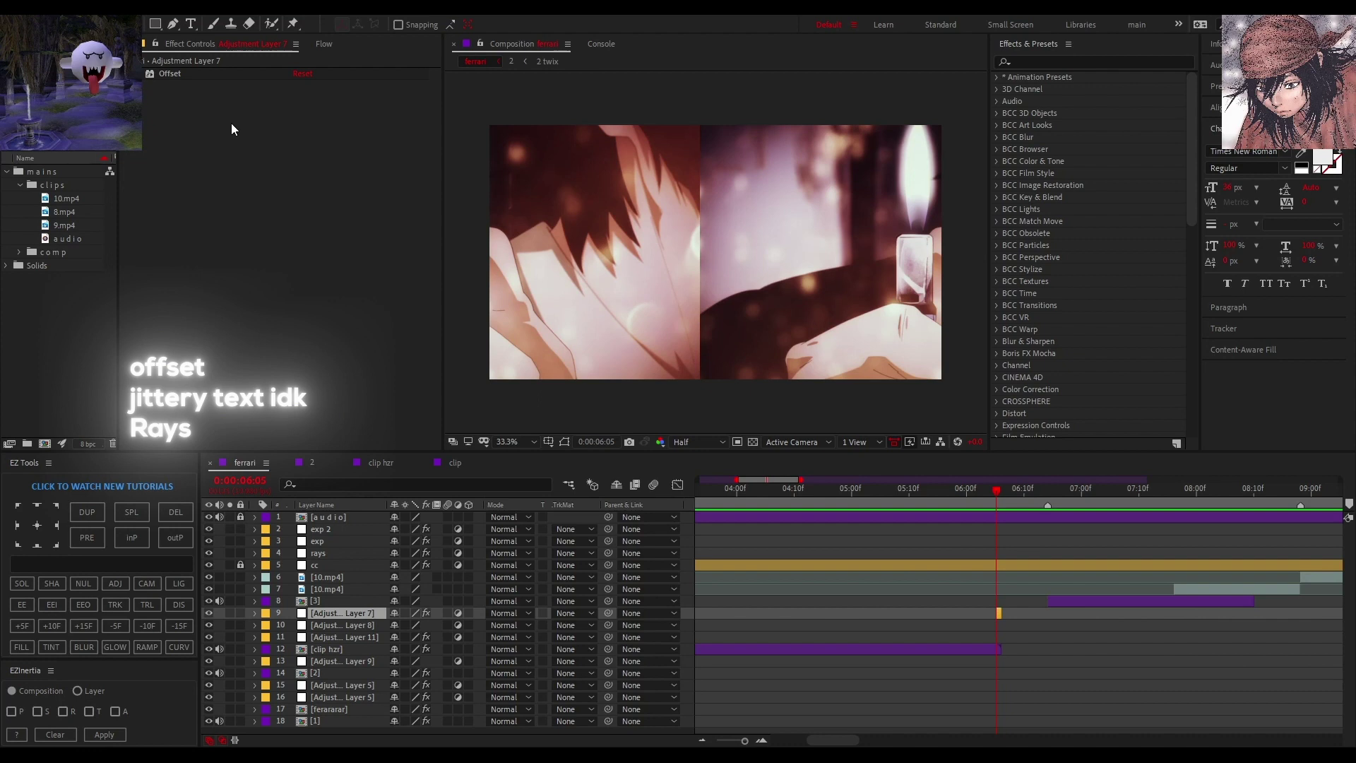
Add BCC Directional Blur to Adjustment Layer 7 and set its Blur Amount to 25.
key(Return)
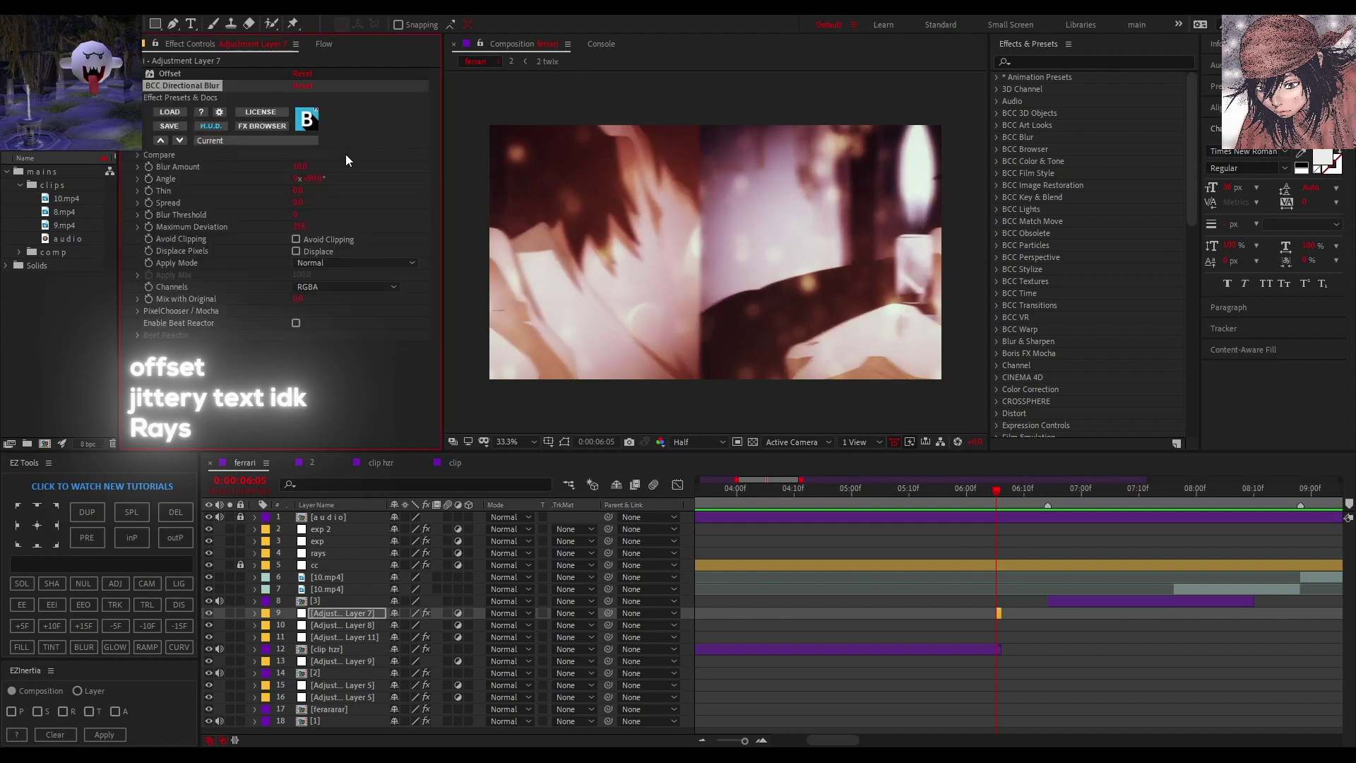
click(297, 165)
text(15)
key(Return)
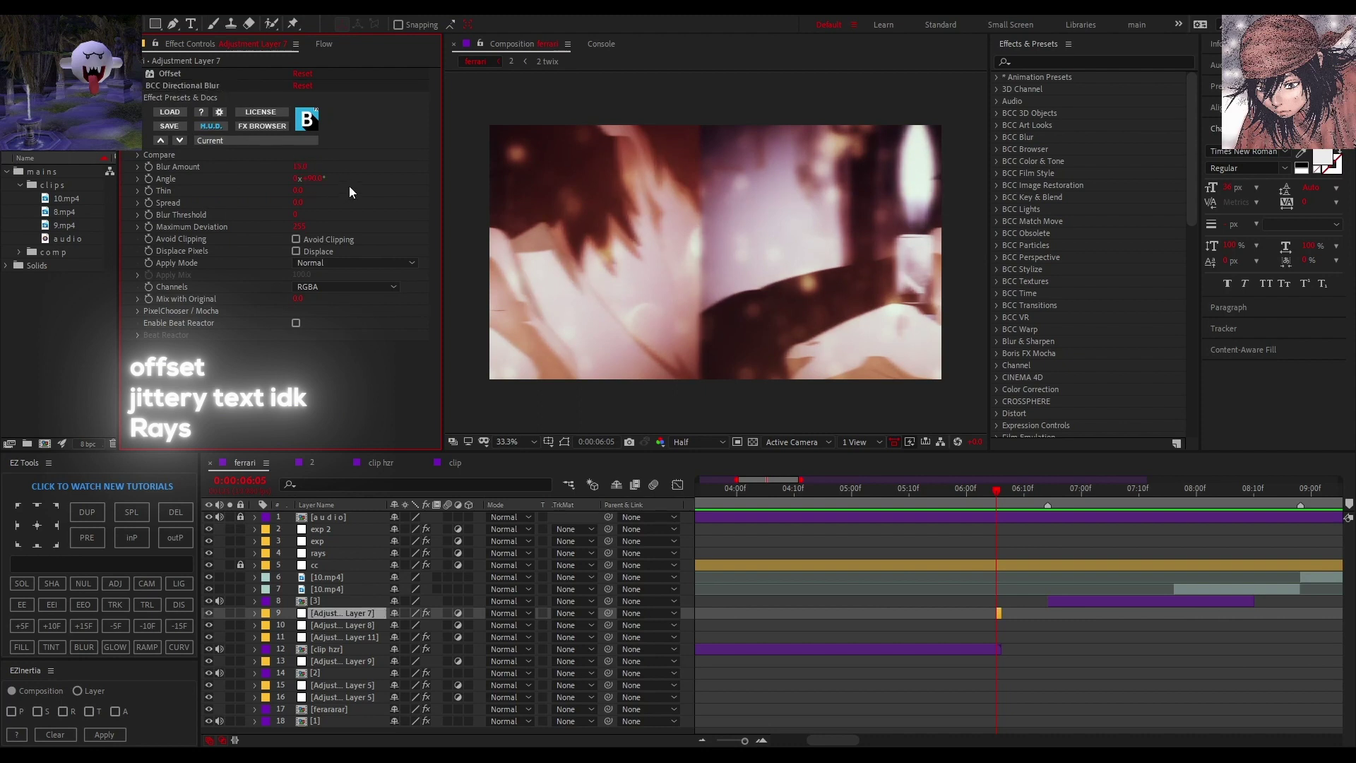
click(301, 167)
text(20)
key(Return)
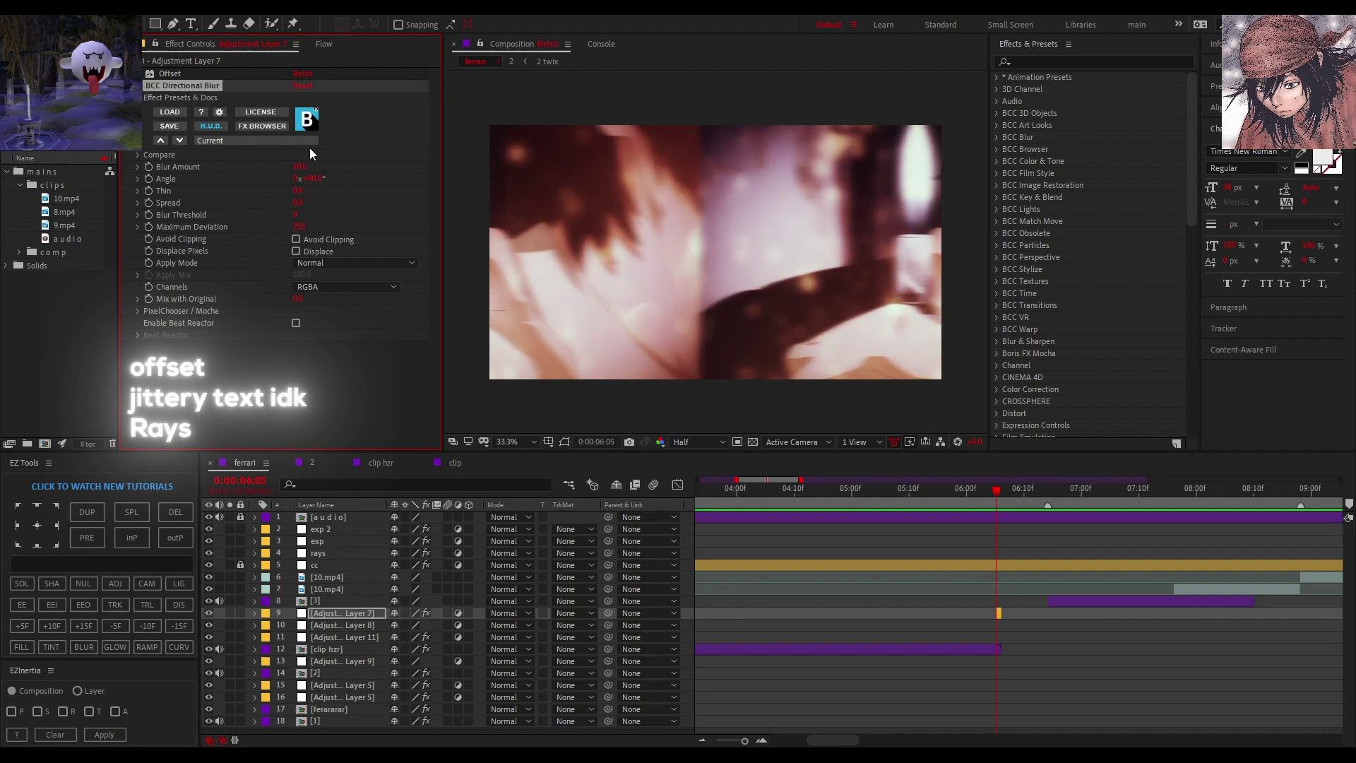
click(298, 167)
text(25)
key(Return)
Play the ferrari composition from its start to preview the offset transition.
click(700, 739)
click(700, 739)
click(701, 739)
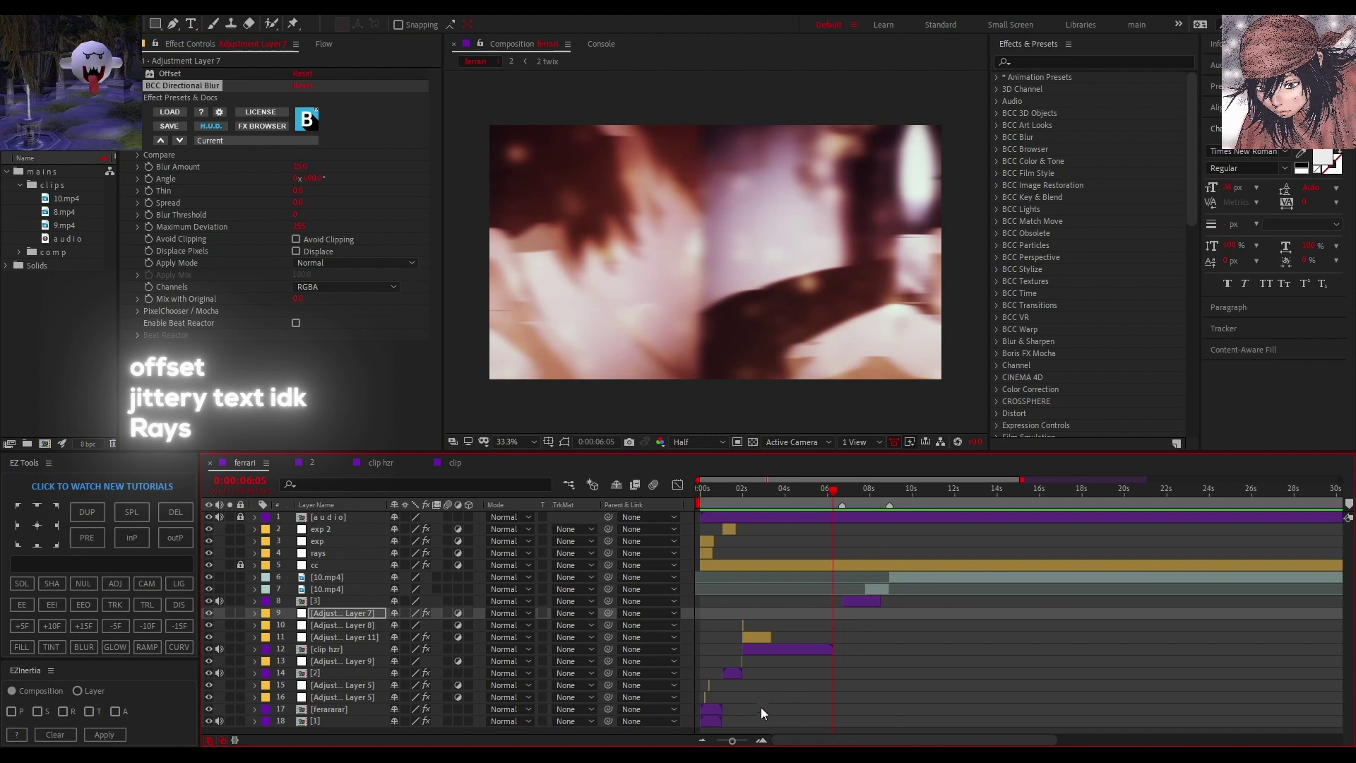
click(767, 739)
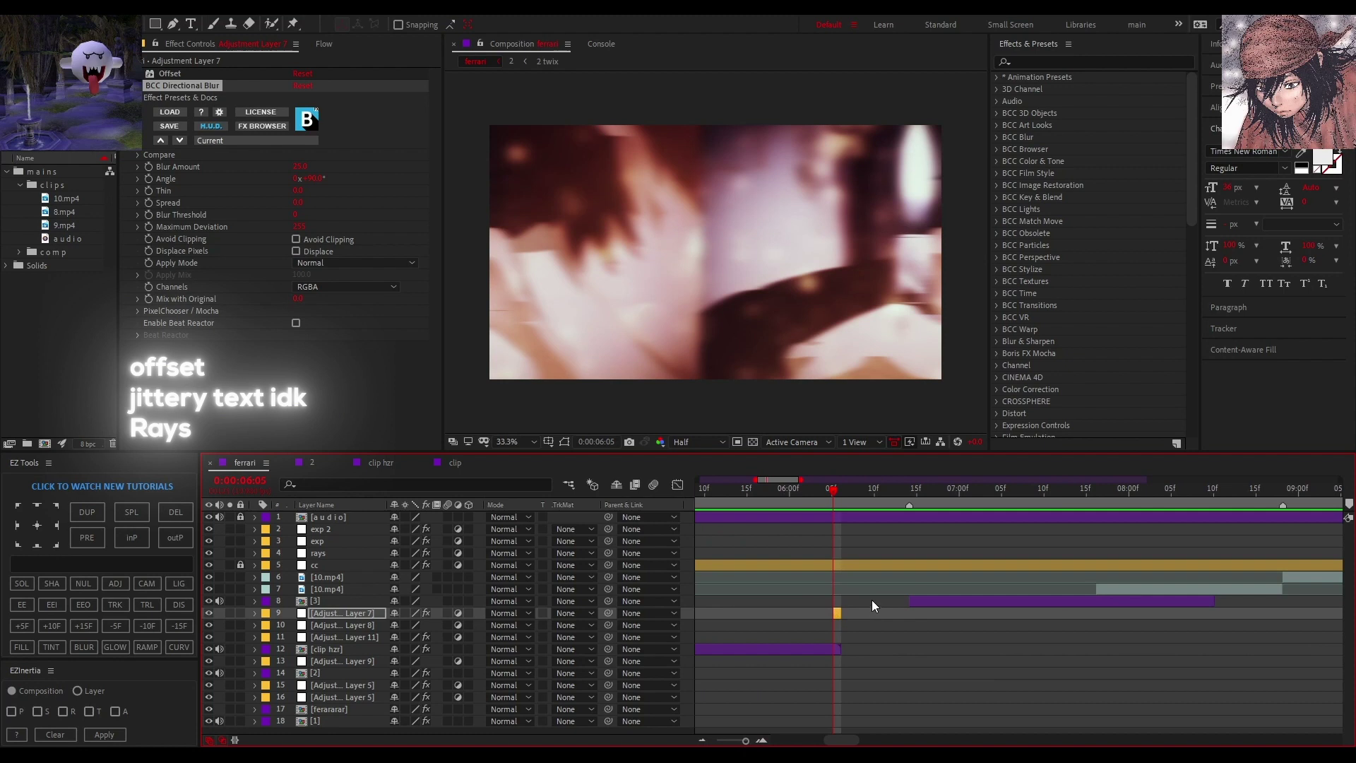
scroll(788, 741, left, 9)
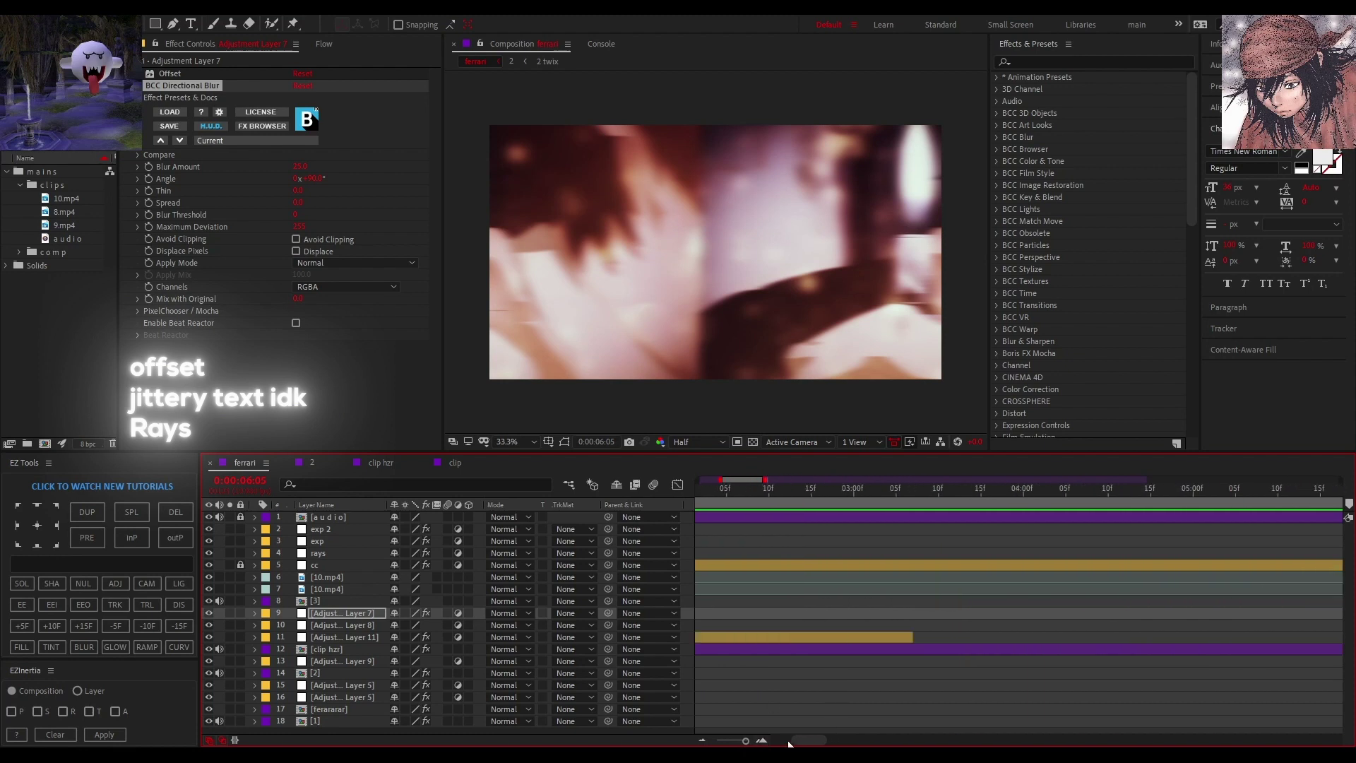
click(701, 740)
click(701, 740)
drag(726, 495, 698, 495)
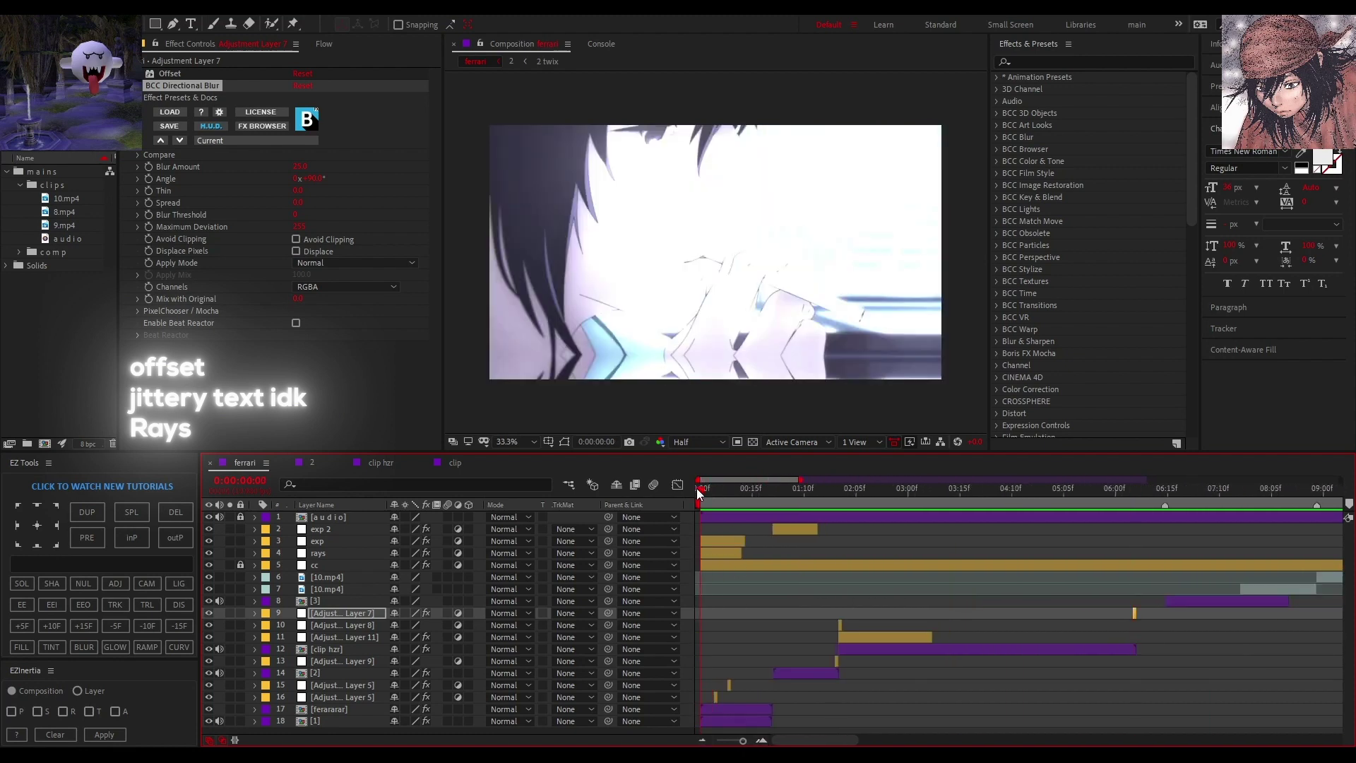
key(space)
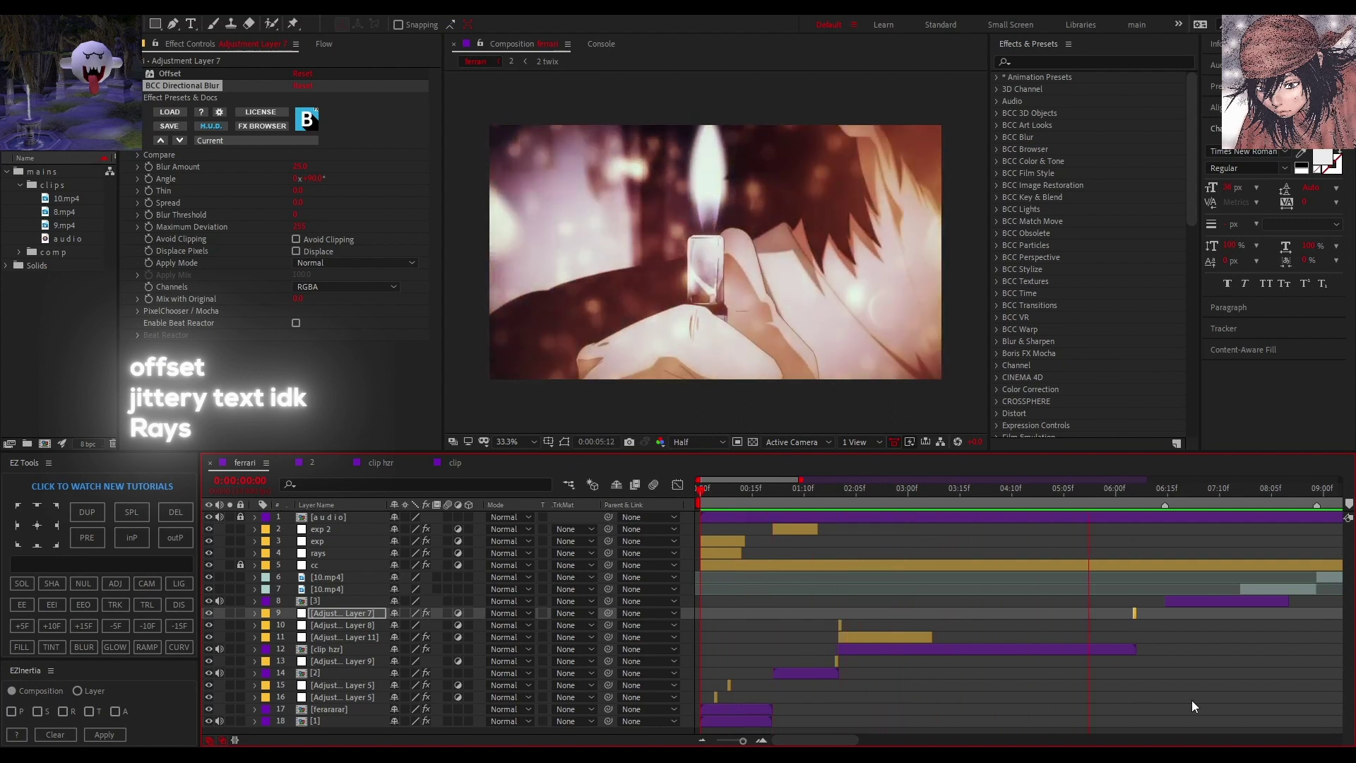
Reset the Offset effect on Adjustment Layer 7 and shift its center vertically by about half the frame height.
drag(1139, 490, 1134, 489)
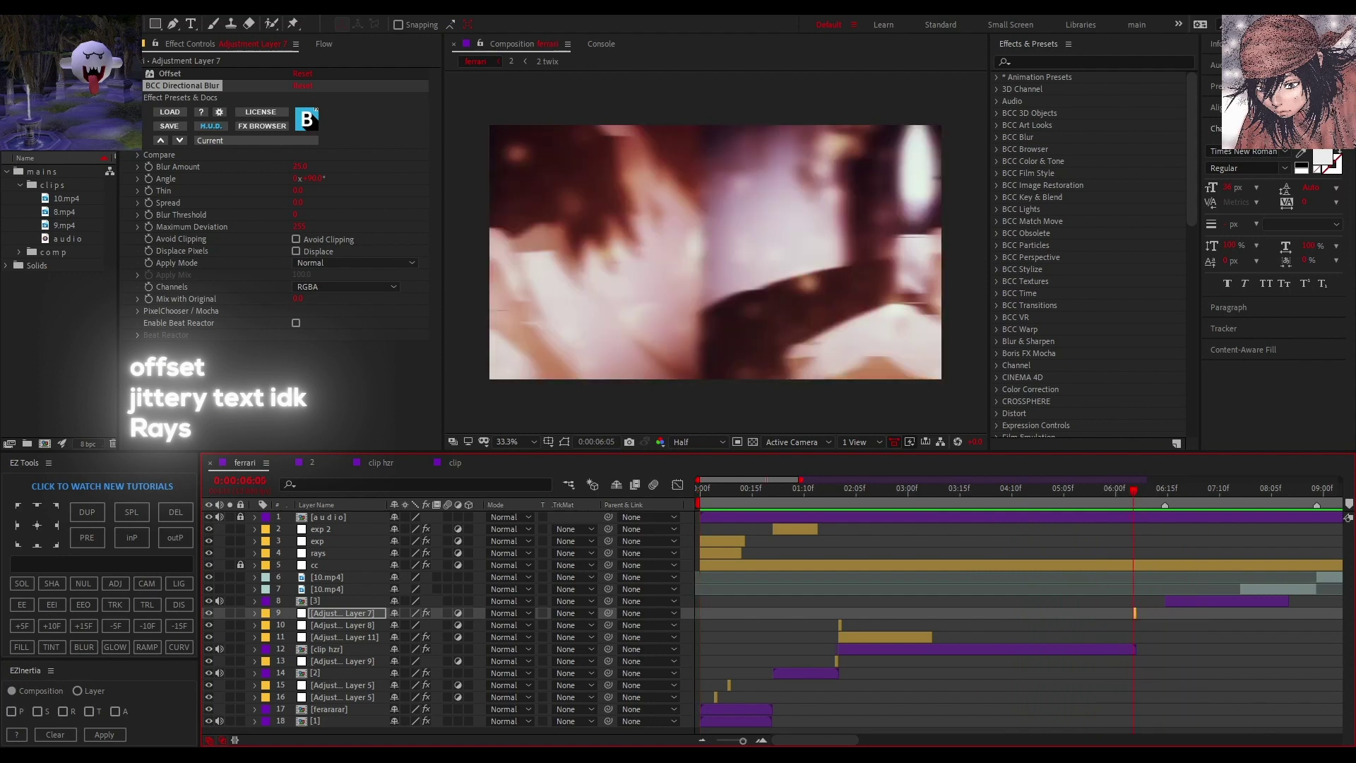
click(127, 86)
click(127, 73)
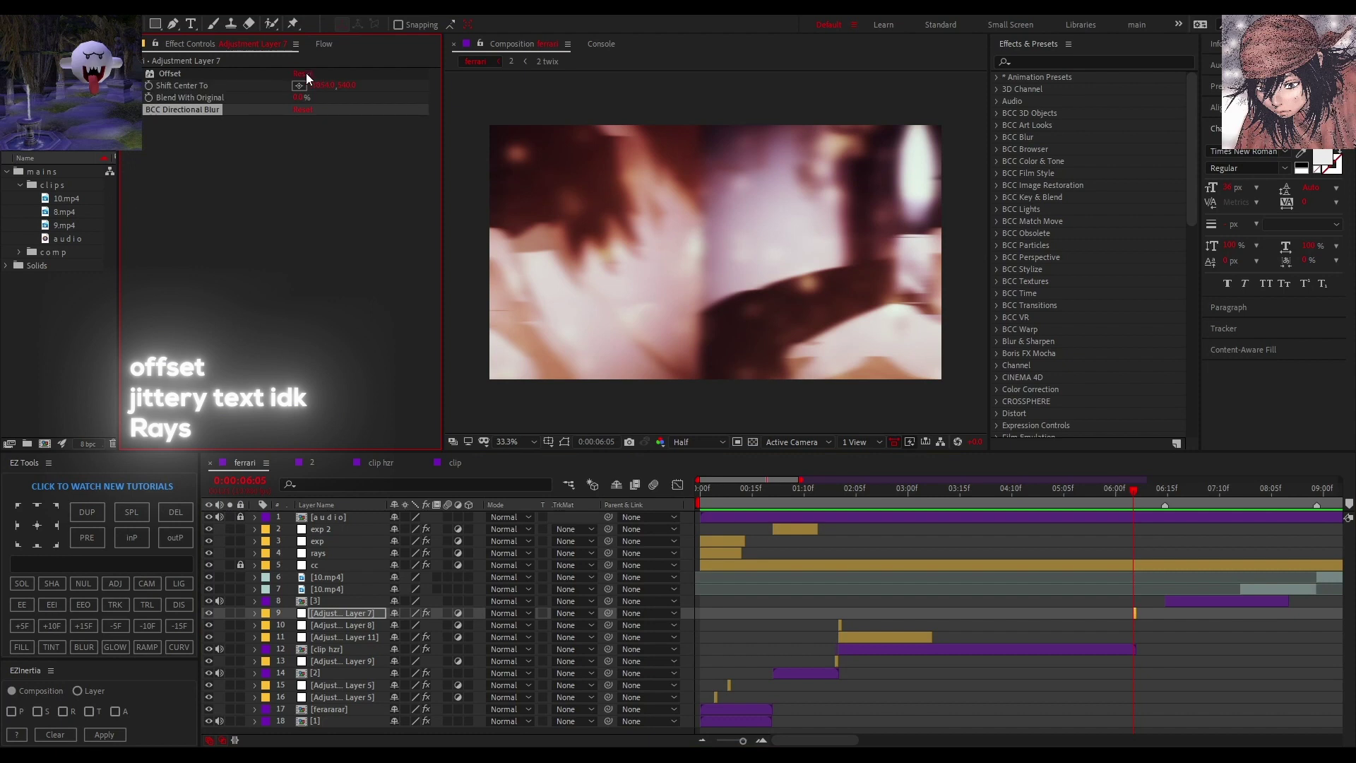
click(305, 73)
drag(347, 84, 438, 86)
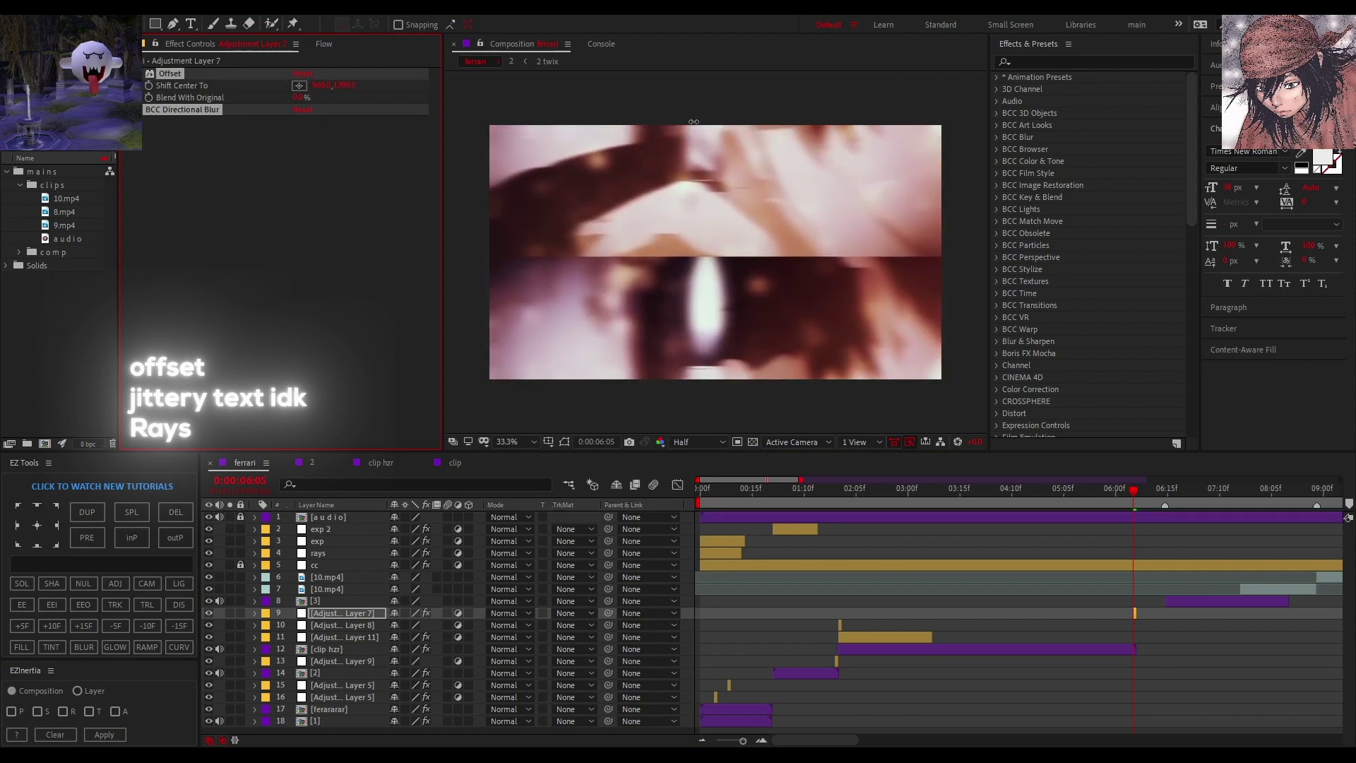
Set the BCC Directional Blur angle to 0° to match the vertical offset, trying 180° as well.
click(126, 74)
click(126, 74)
click(354, 174)
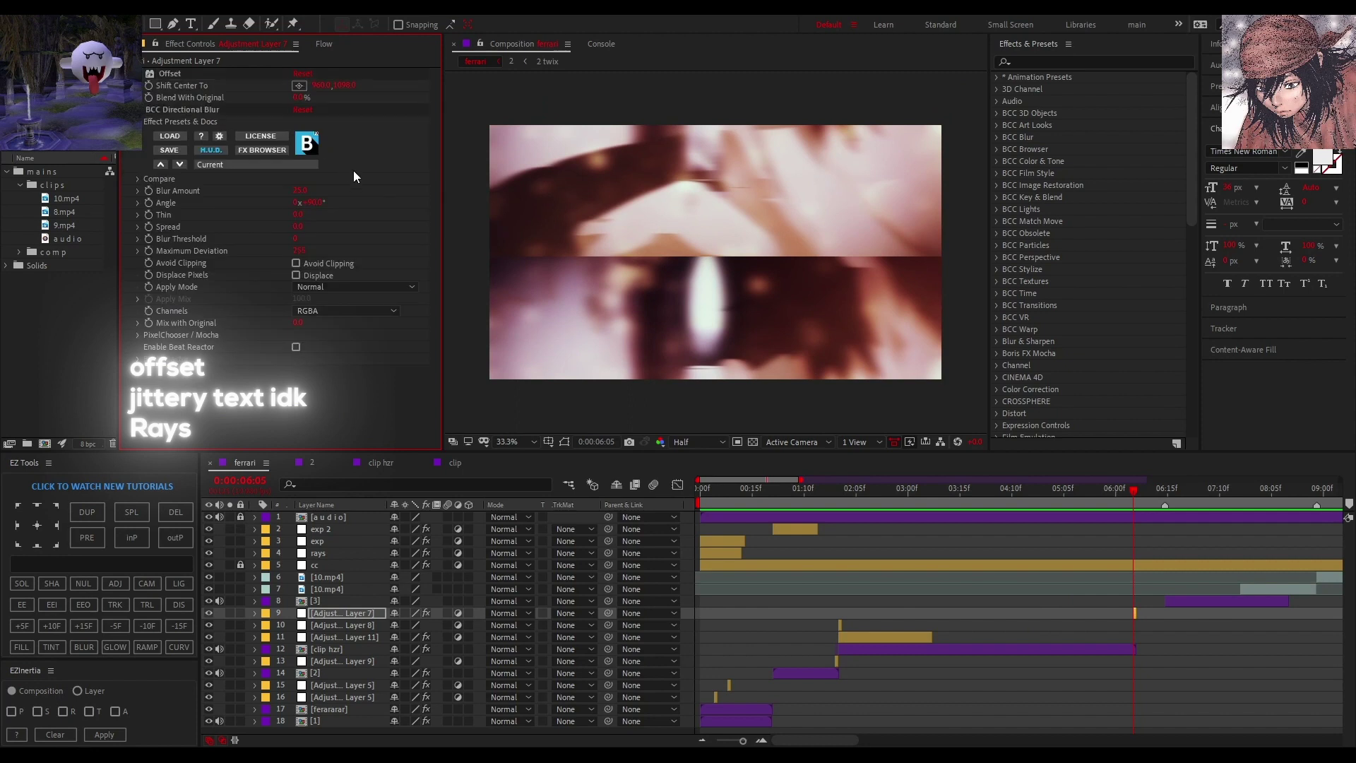
click(316, 203)
text(0)
key(Return)
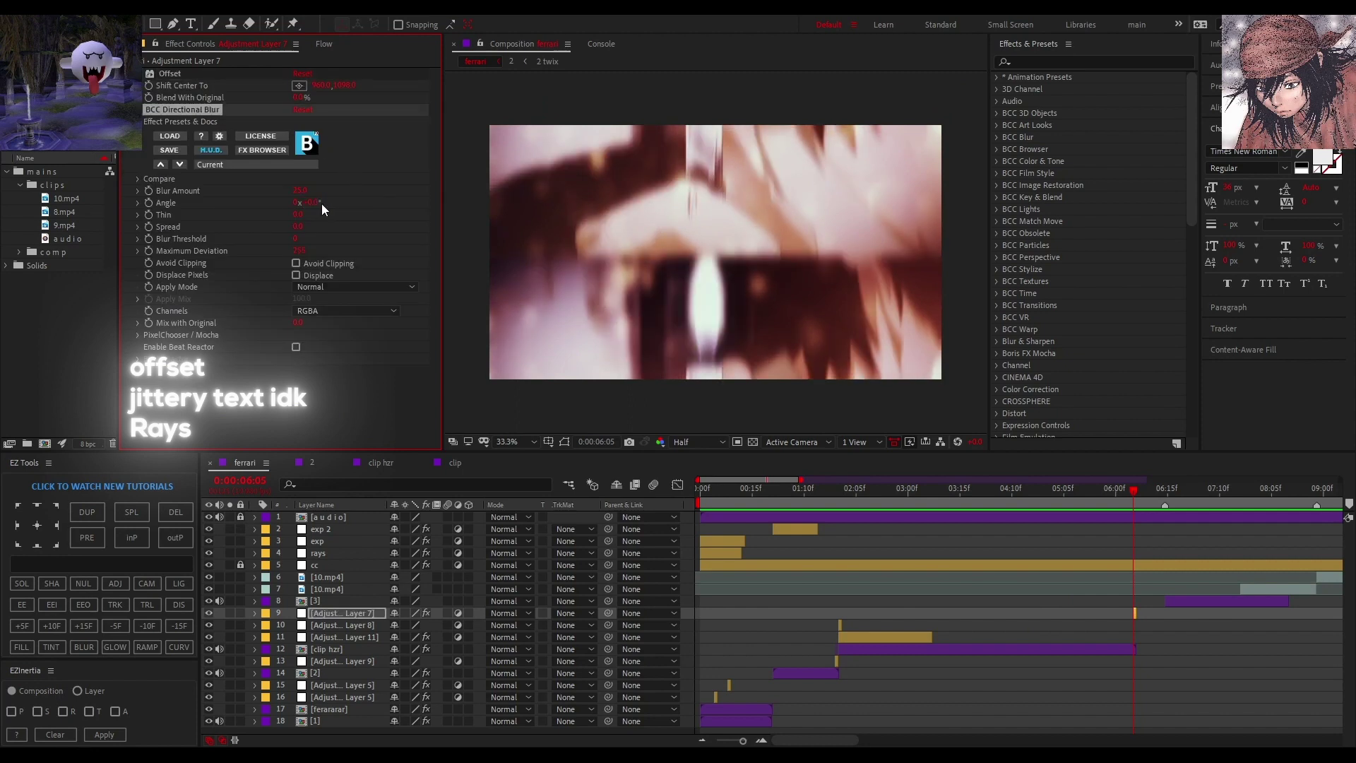
click(312, 203)
text(180)
key(Return)
click(311, 203)
text(0)
key(Return)
Play back the vertical offset transition at Adjustment Layer 7, and collapse both effects' settings.
key(space)
click(1091, 493)
key(space)
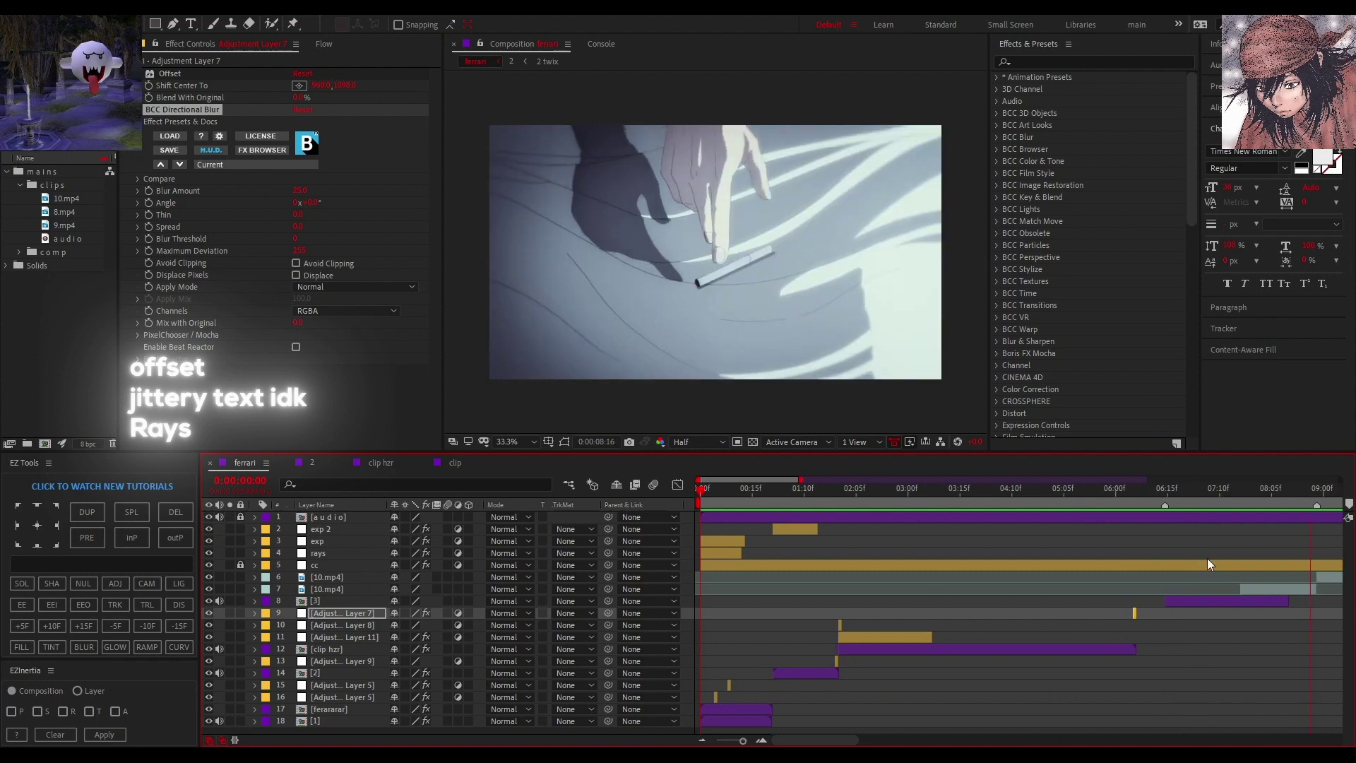
key(space)
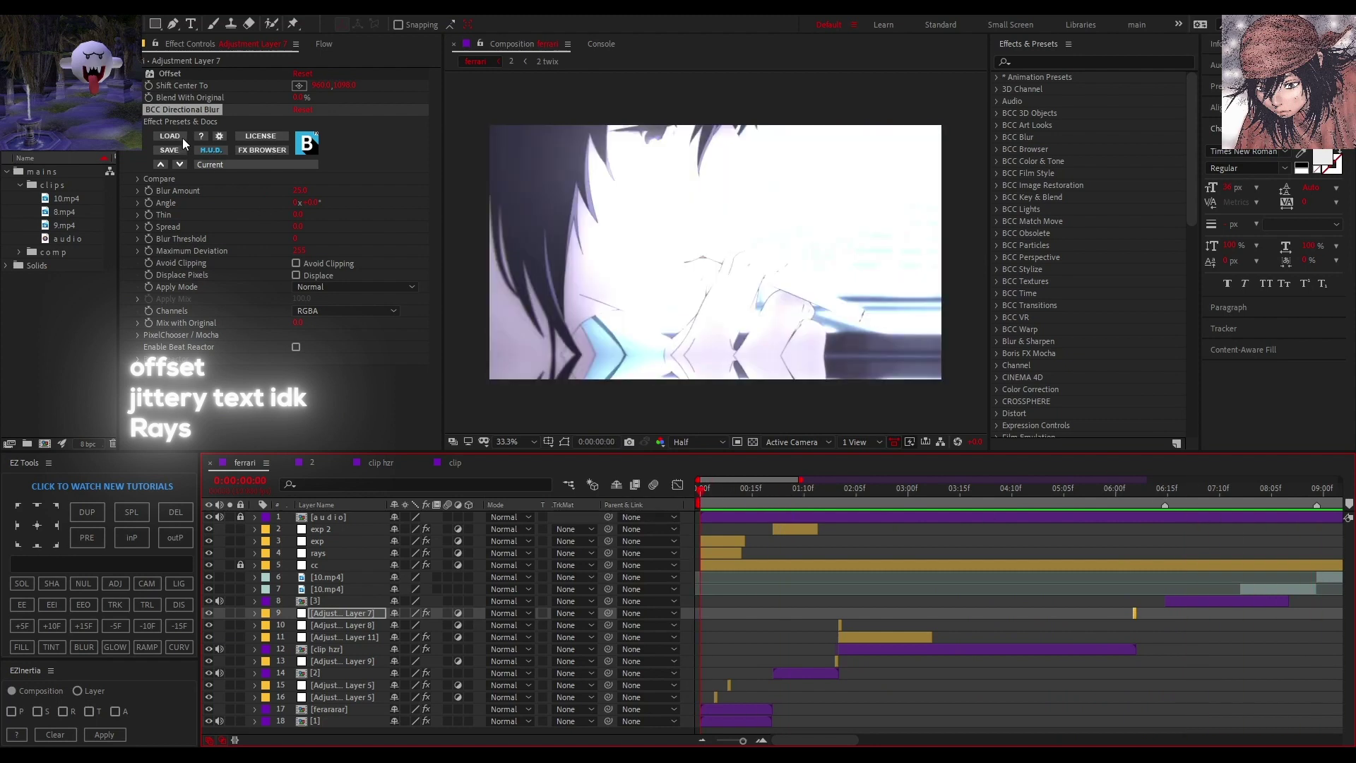
click(127, 110)
click(127, 74)
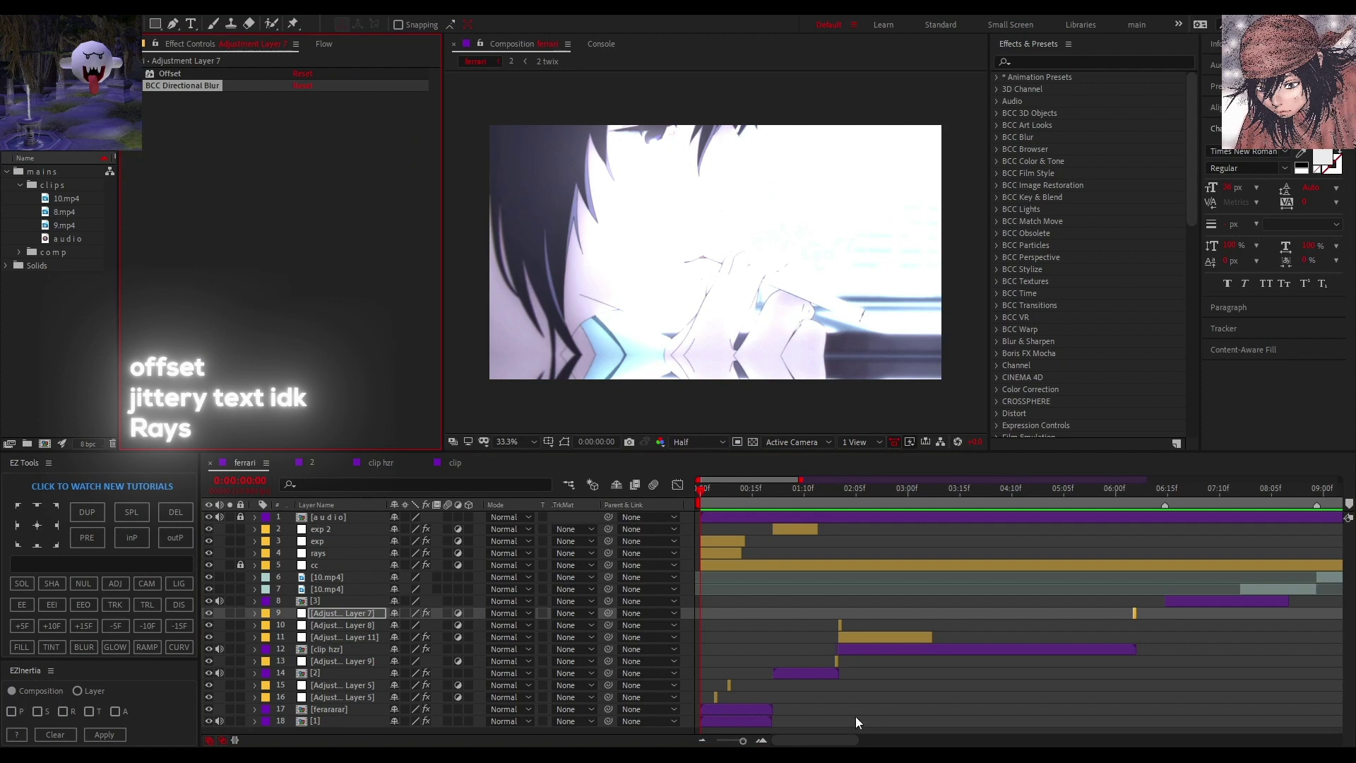
Select the ferararar layer and play the opening of the composition to preview its jittery text.
click(747, 710)
click(761, 740)
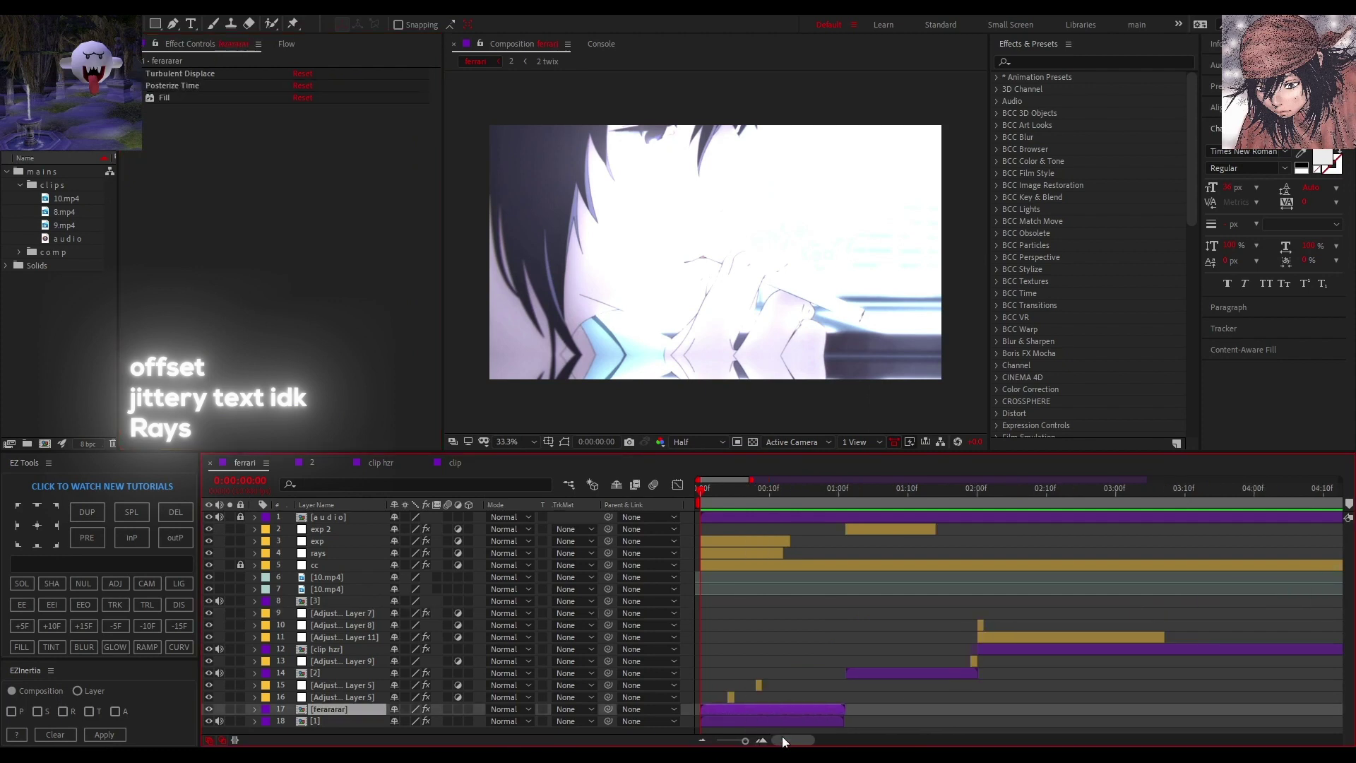
key(space)
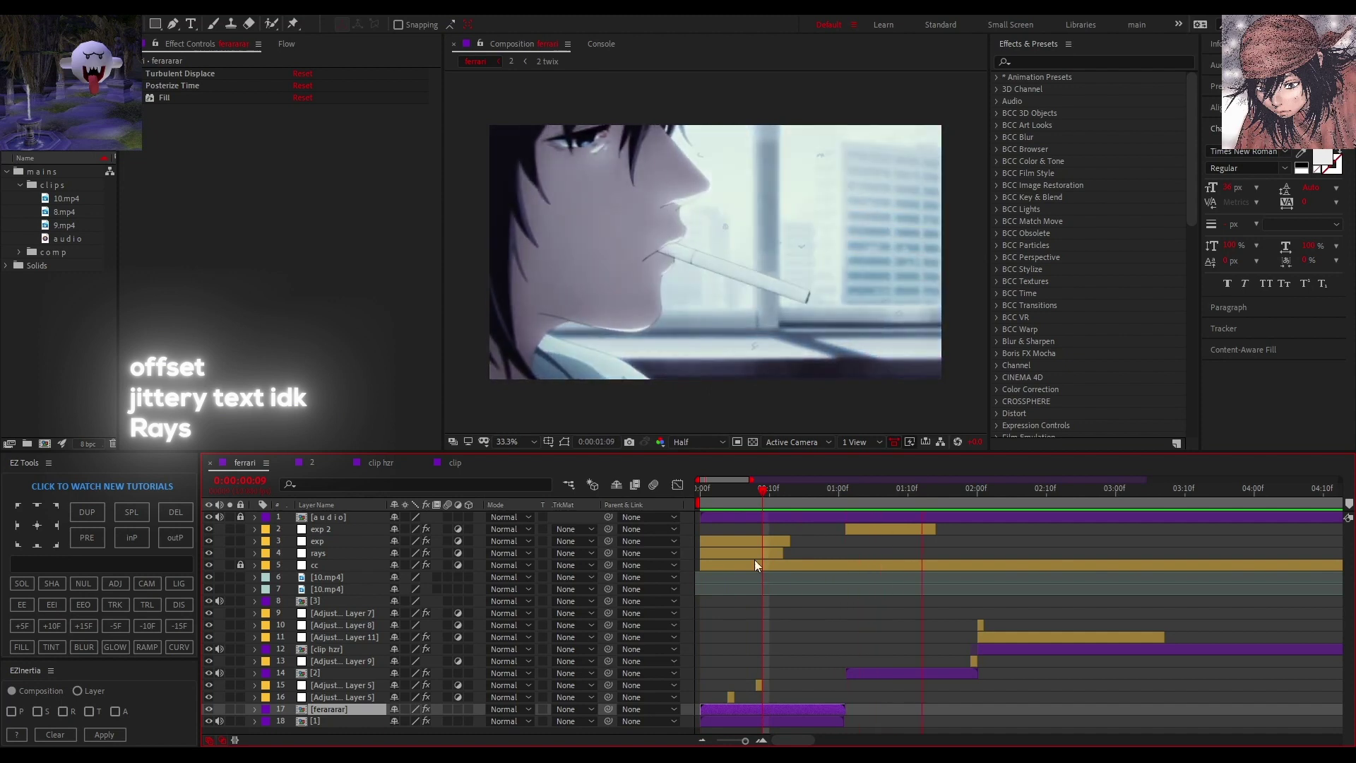
key(space)
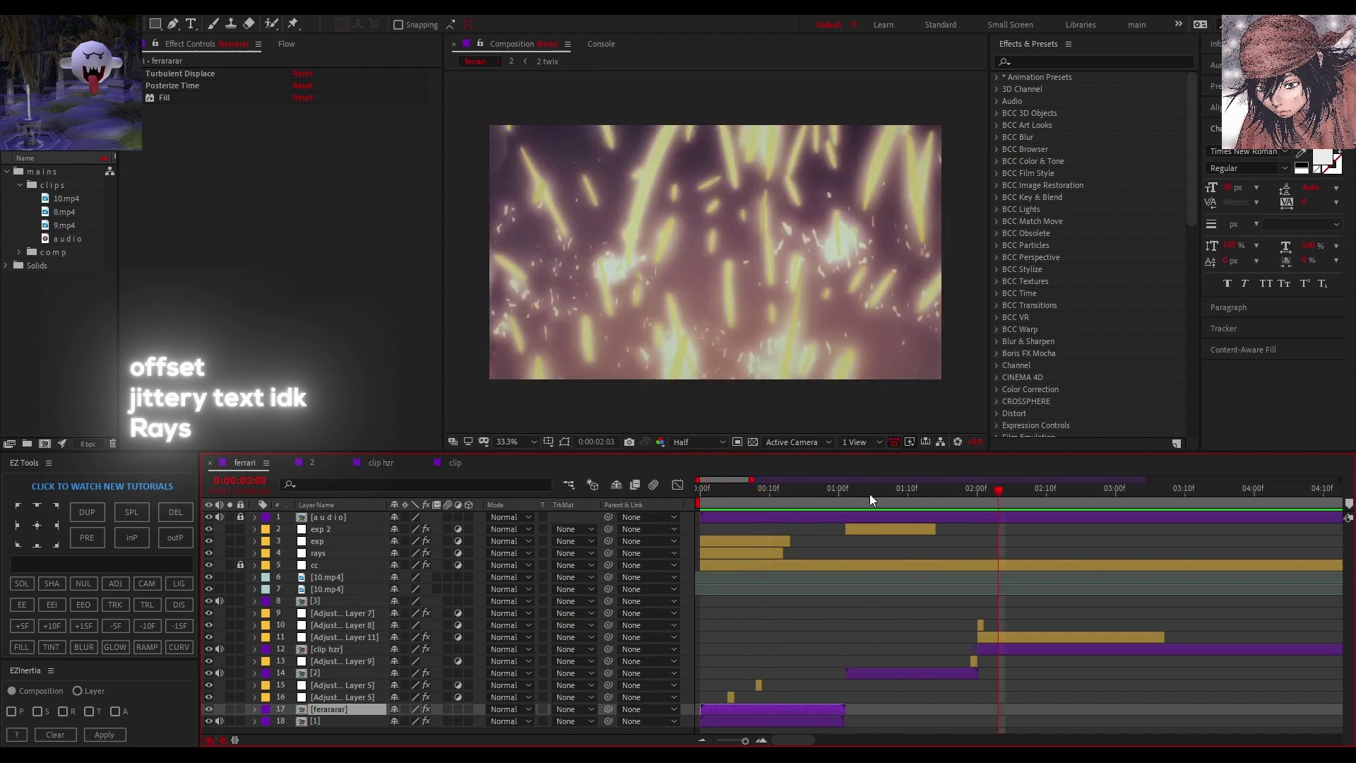
key(Home)
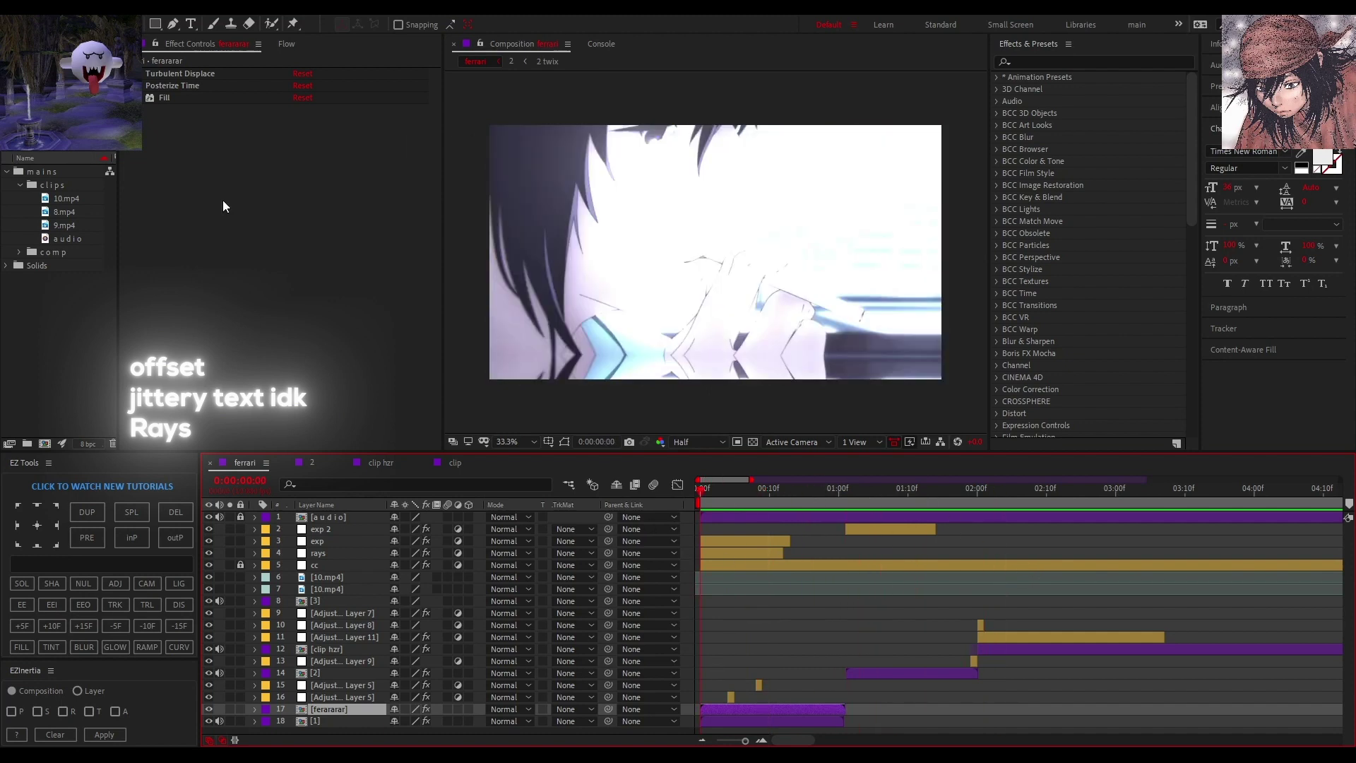
Look inside the ferararar precomp at its single-letter text layers, and preview the text again in the ferrari composition.
double_click(735, 710)
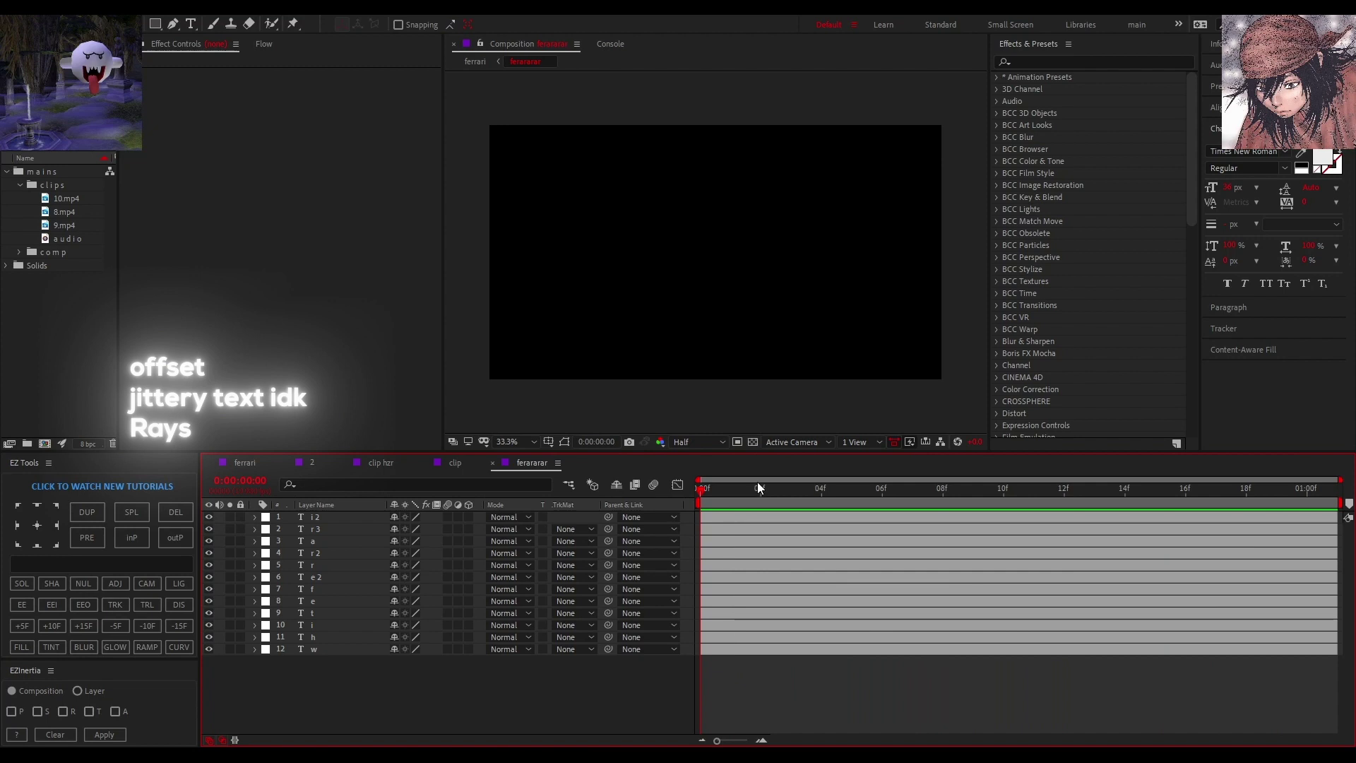
drag(761, 488, 696, 494)
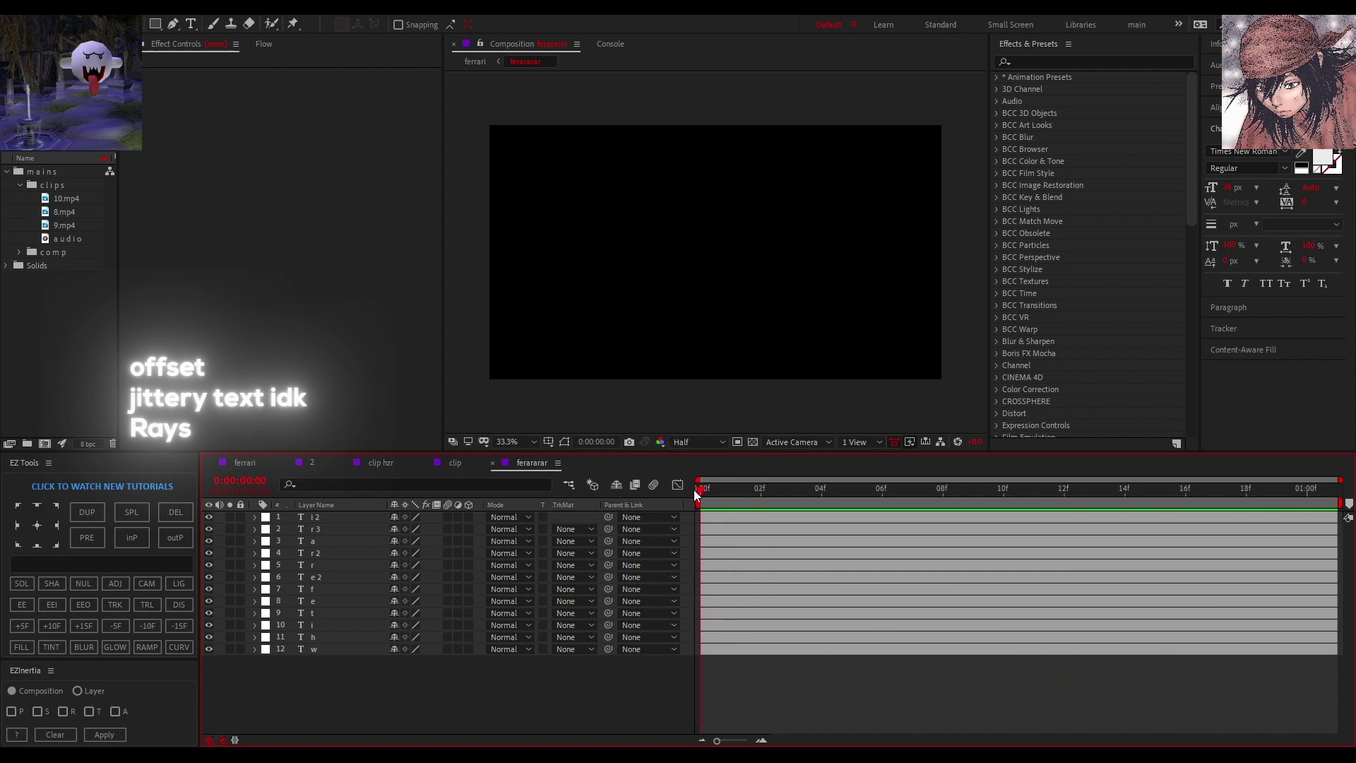
click(244, 462)
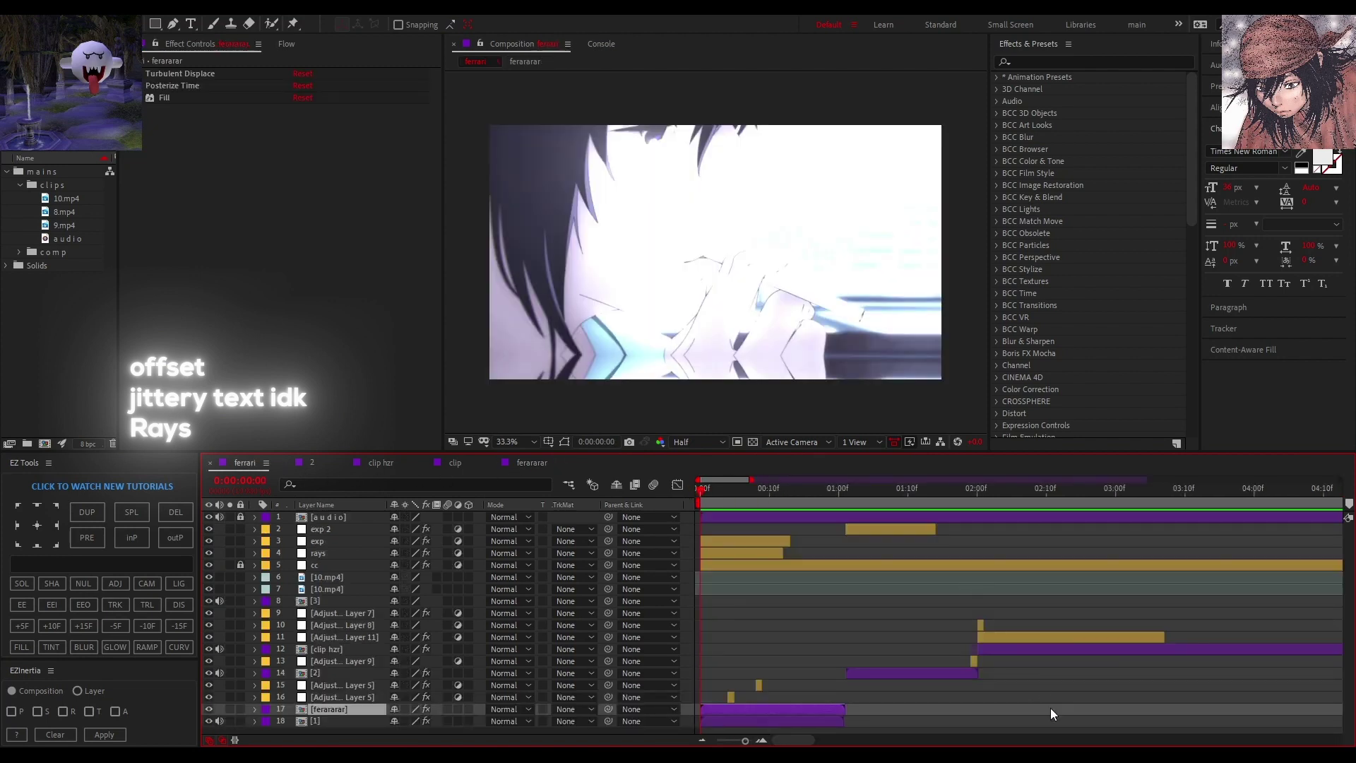
key(space)
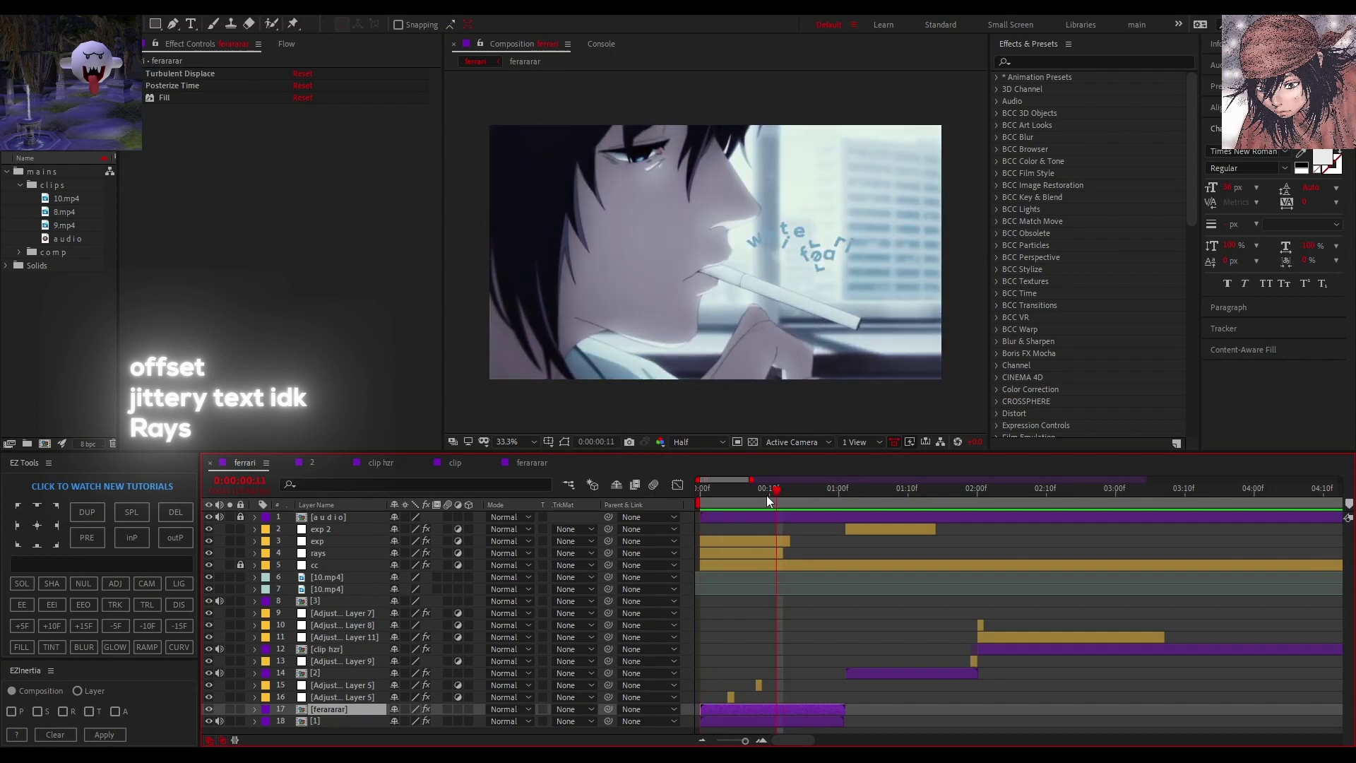
key(space)
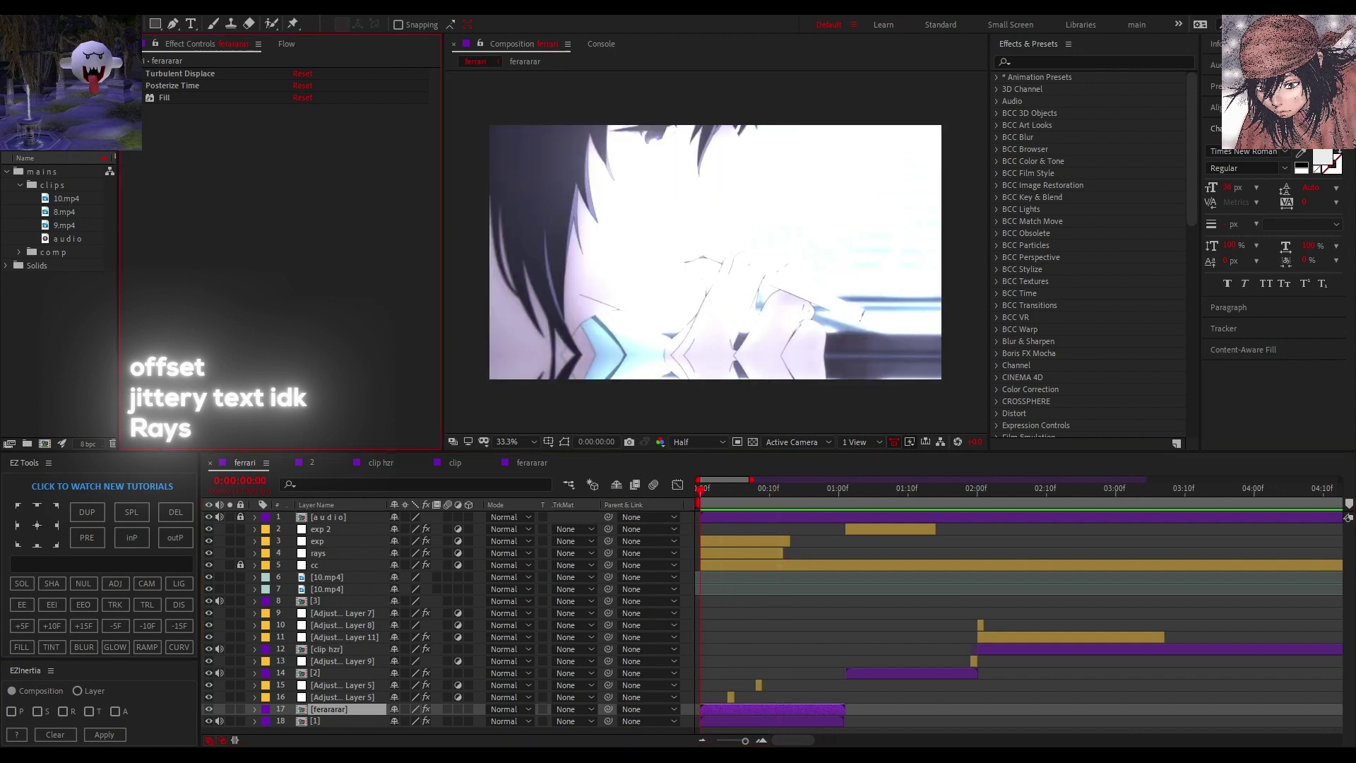
Examine the existing Turbulent Displace settings on the ferararar layer, including the evolution options and random seed.
click(126, 74)
click(201, 74)
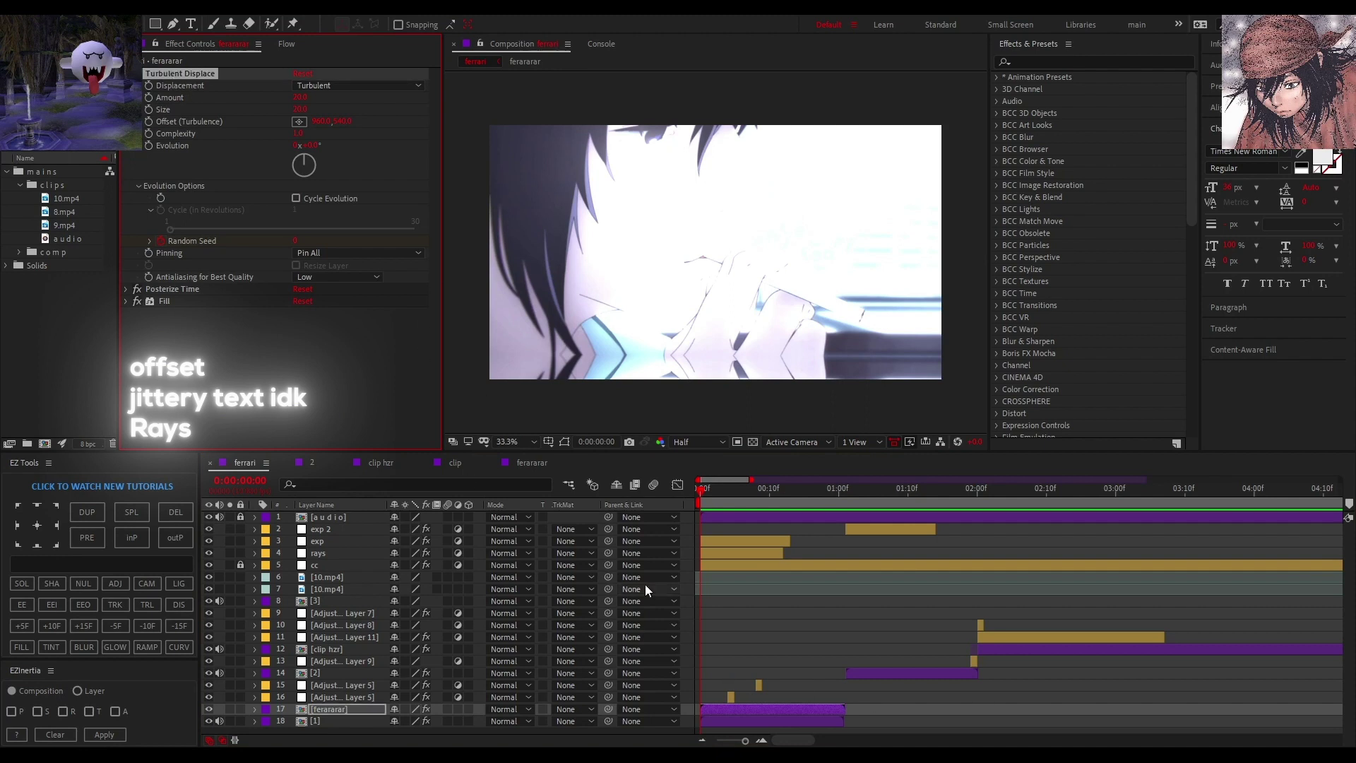
click(126, 74)
Turn off the existing effects on the ferararar layer and add a new Turbulent Displace effect.
click(137, 90)
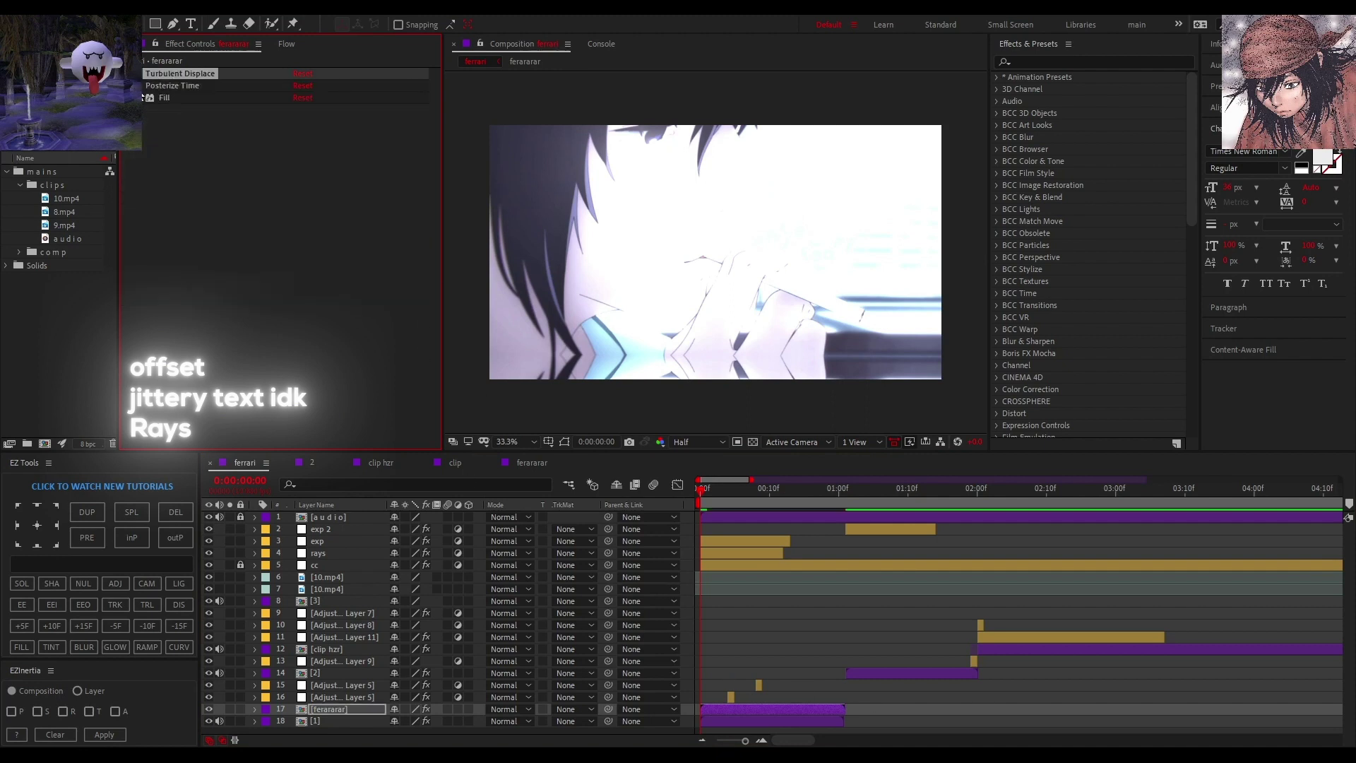
click(171, 138)
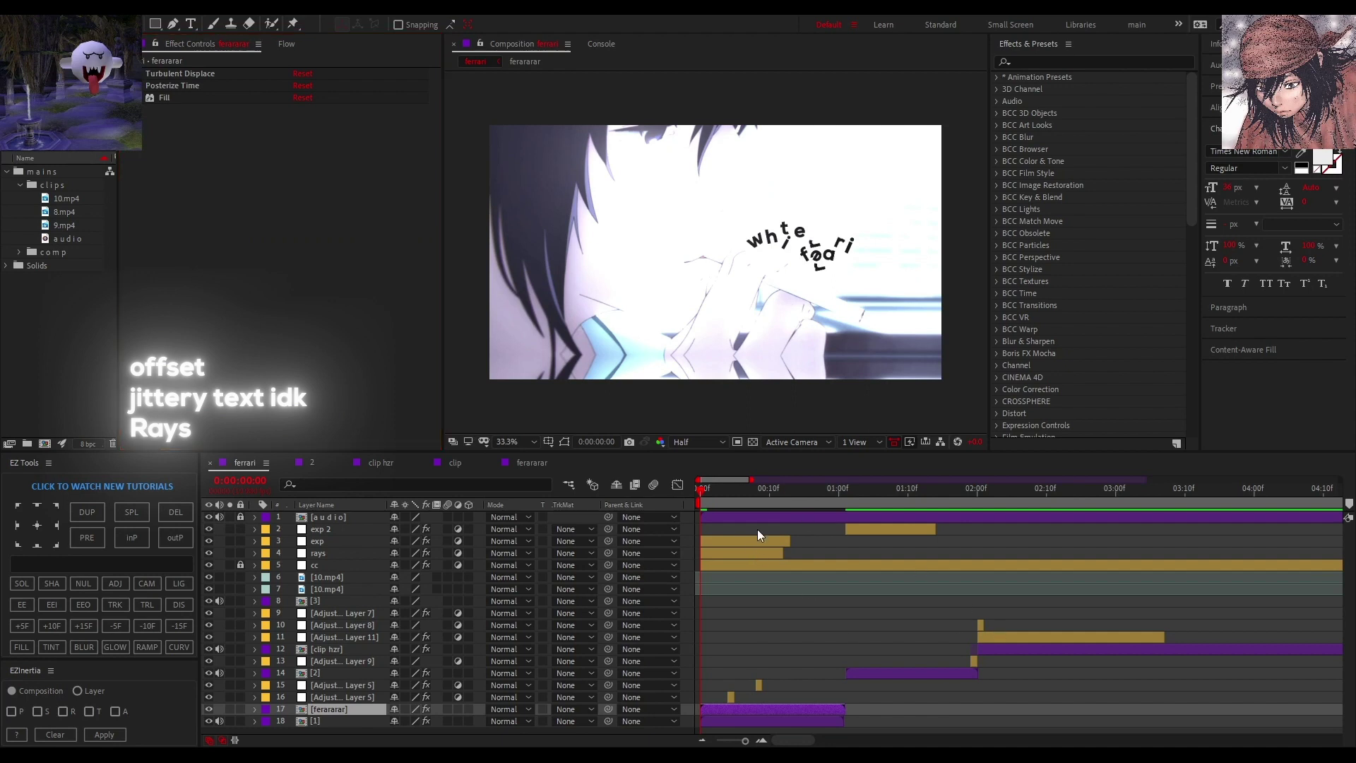
key(Return)
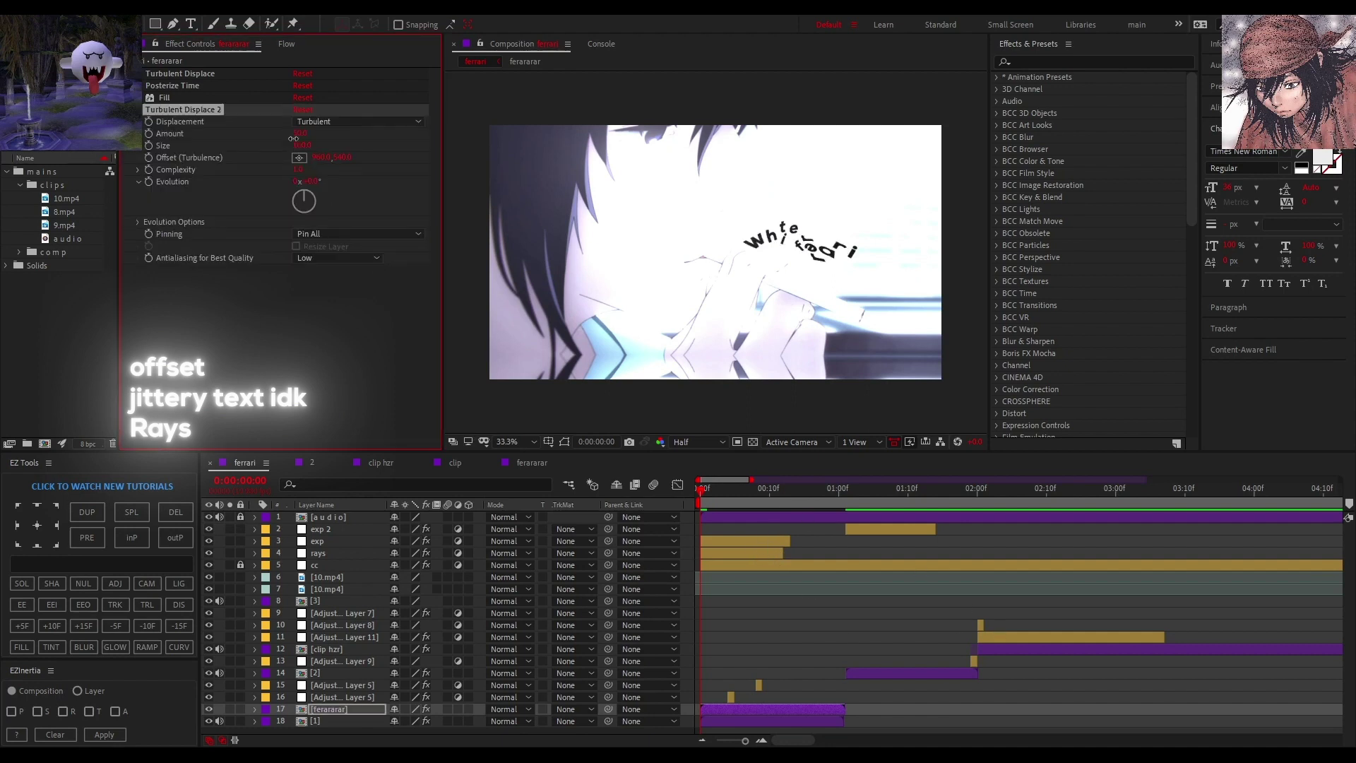
Set the new Turbulent Displace effect's amount to 20 and its size to 20.
click(301, 134)
text(20)
key(Tab)
text(2)
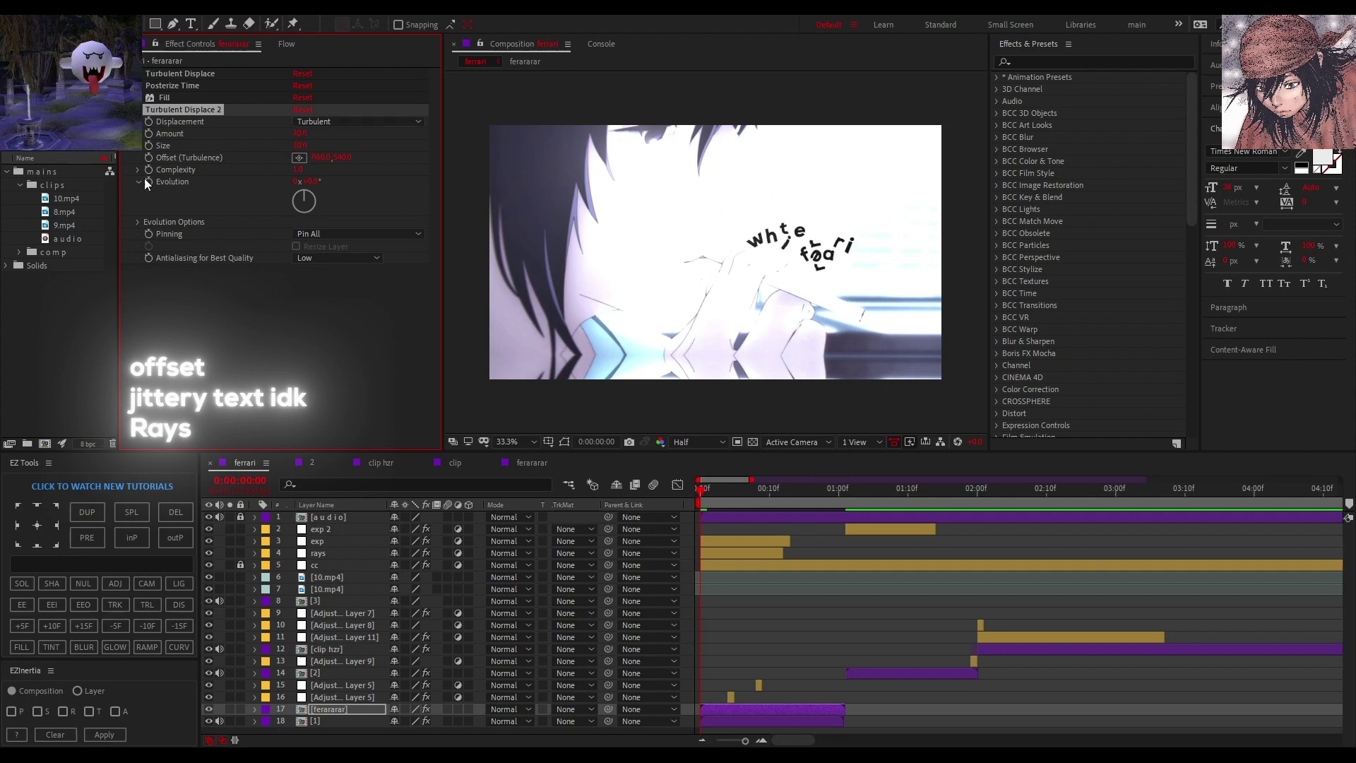
Keyframe the Random Seed of the new Turbulent Displace at the composition's start and reveal the layer's keyframes in the timeline.
click(138, 221)
click(162, 260)
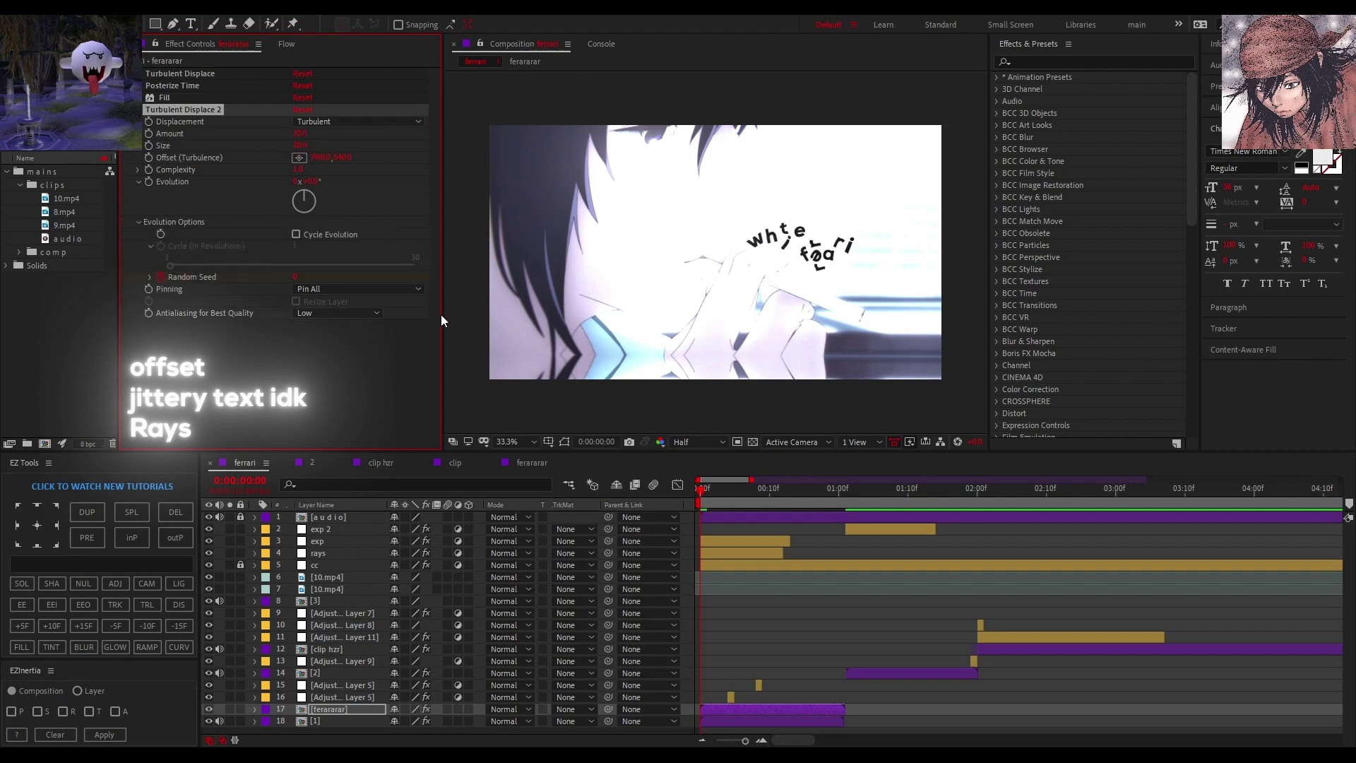
key(u)
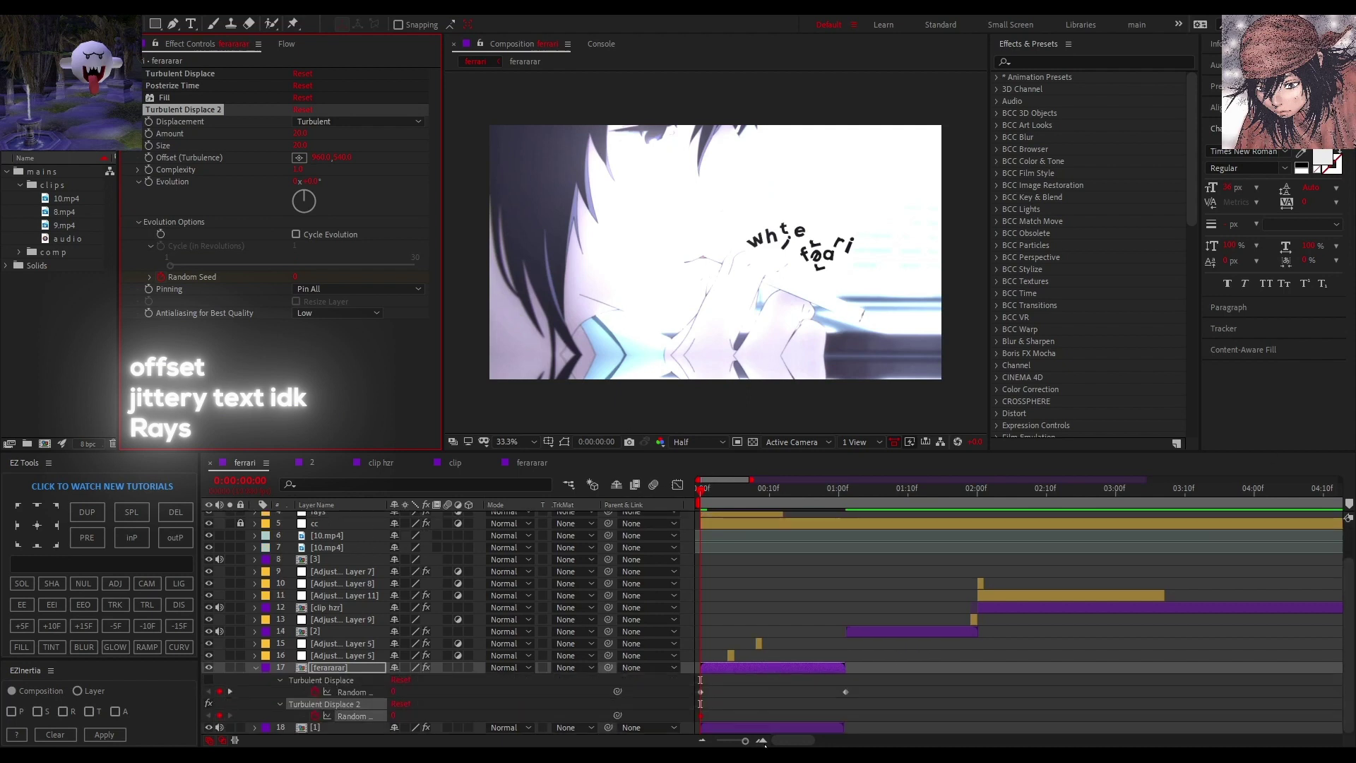
click(777, 682)
Add a second Random Seed keyframe with a higher value for the new Turbulent Displace at 0:00:01:01.
drag(831, 491, 844, 496)
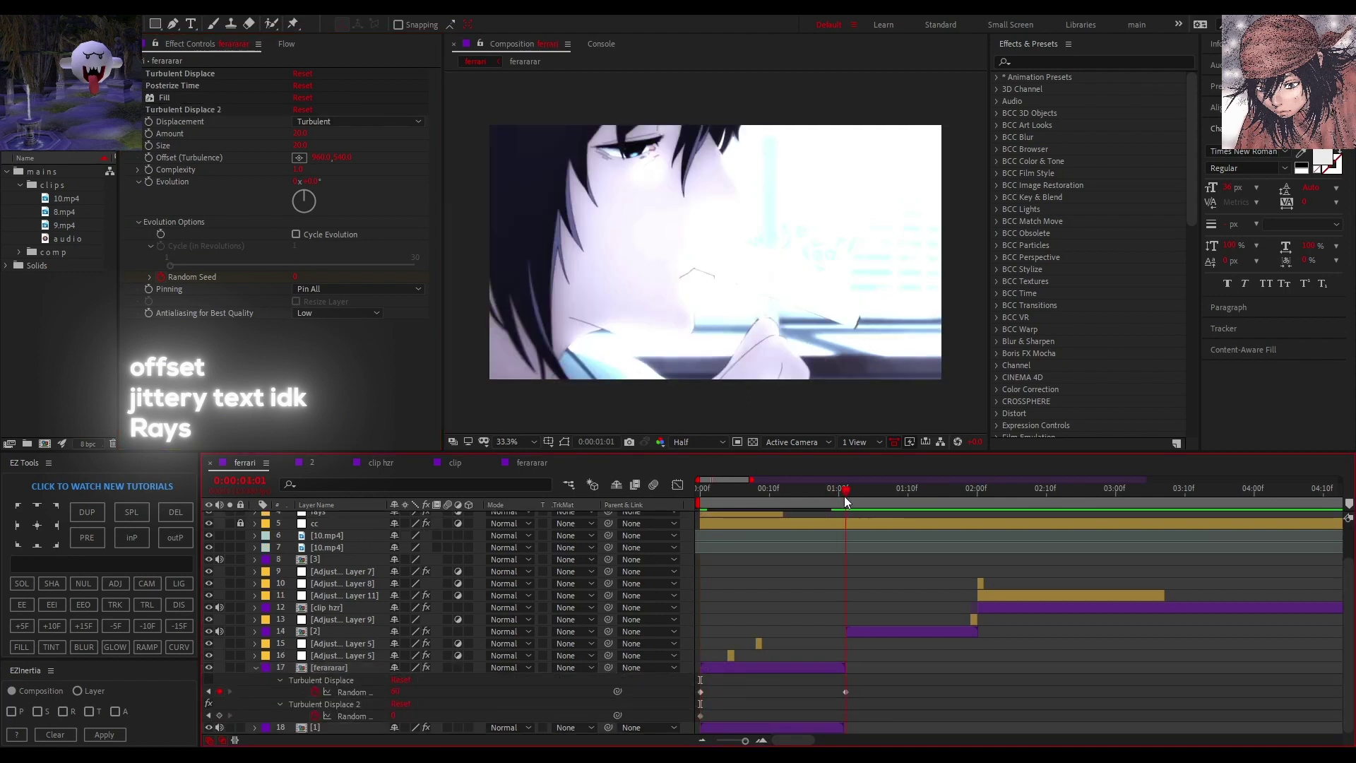
click(393, 717)
text(60)
text(100)
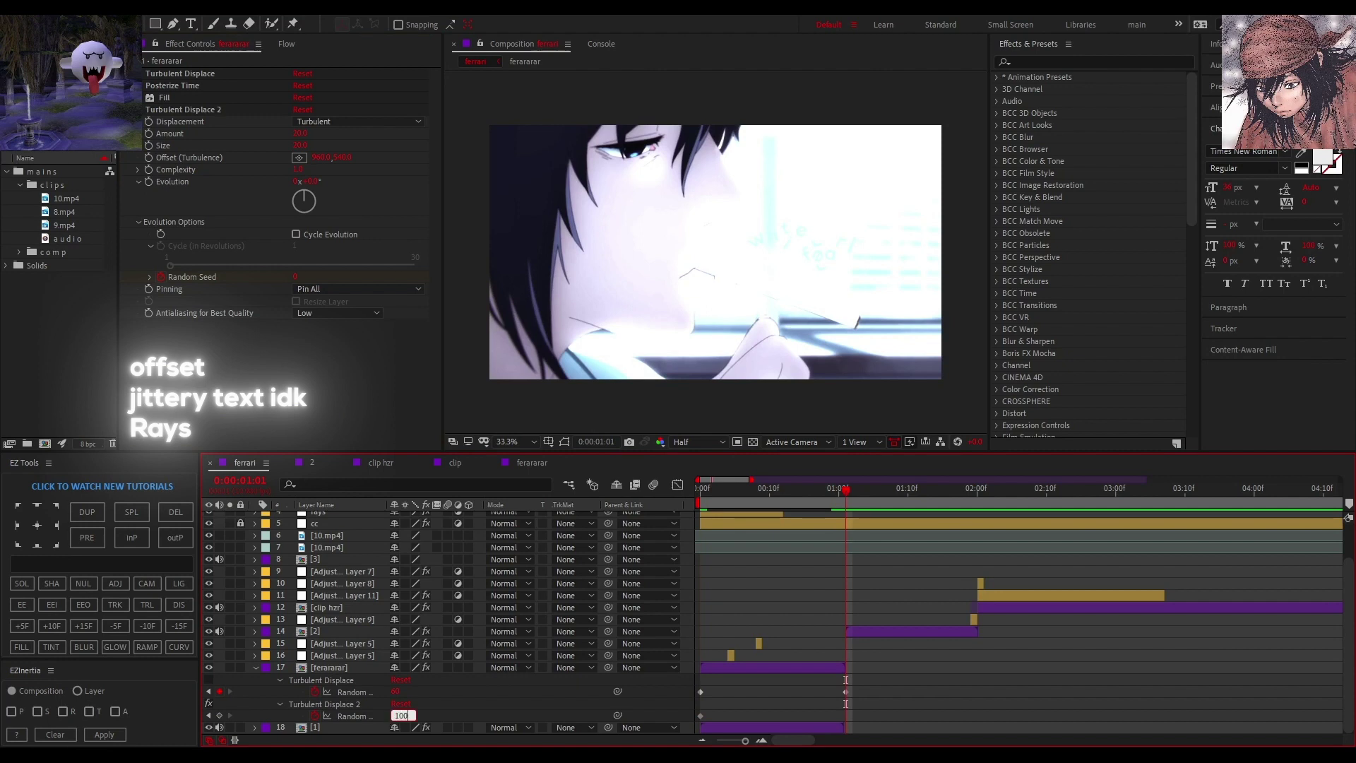
text(6000)
key(Return)
click(394, 716)
text(3)
key(Return)
Play the opening of the ferrari composition from its start to preview the animated random seed.
drag(742, 489, 619, 462)
key(space)
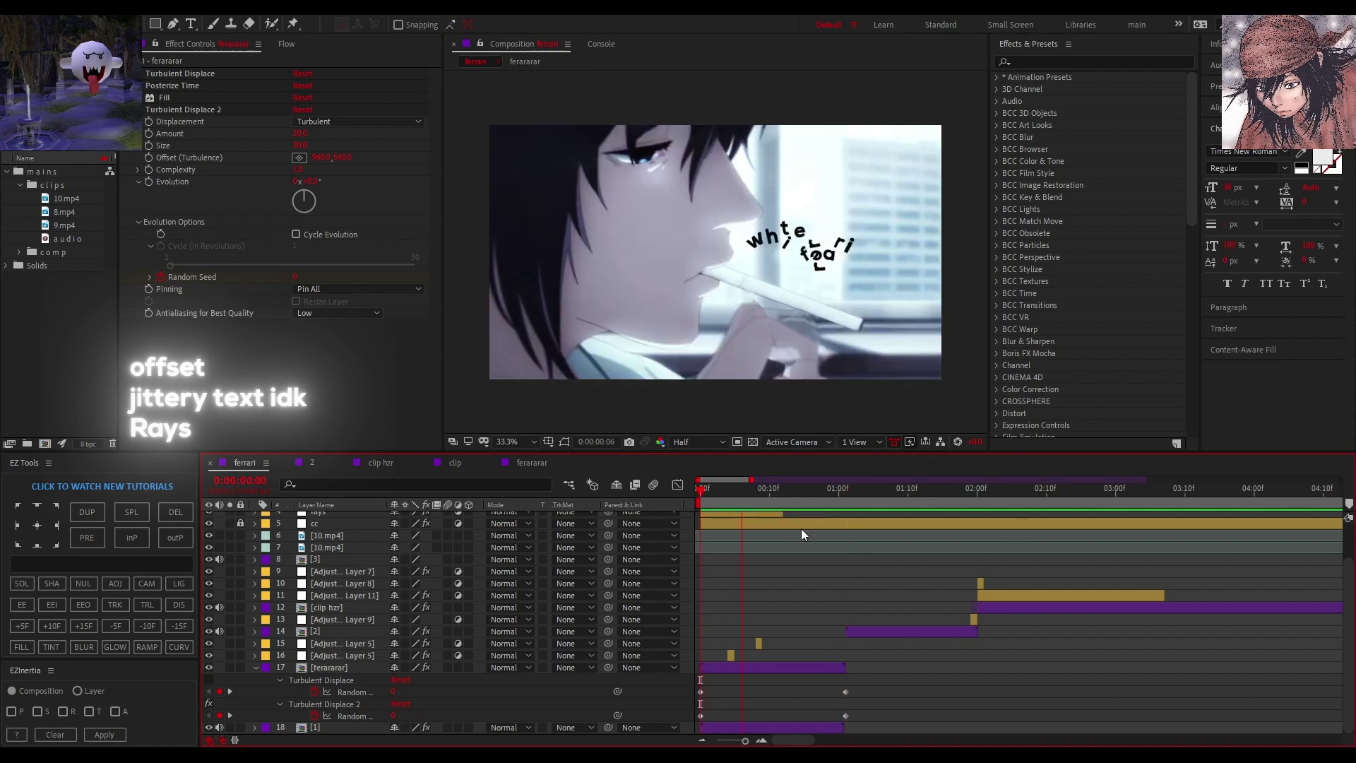
key(space)
drag(750, 487, 689, 484)
key(space)
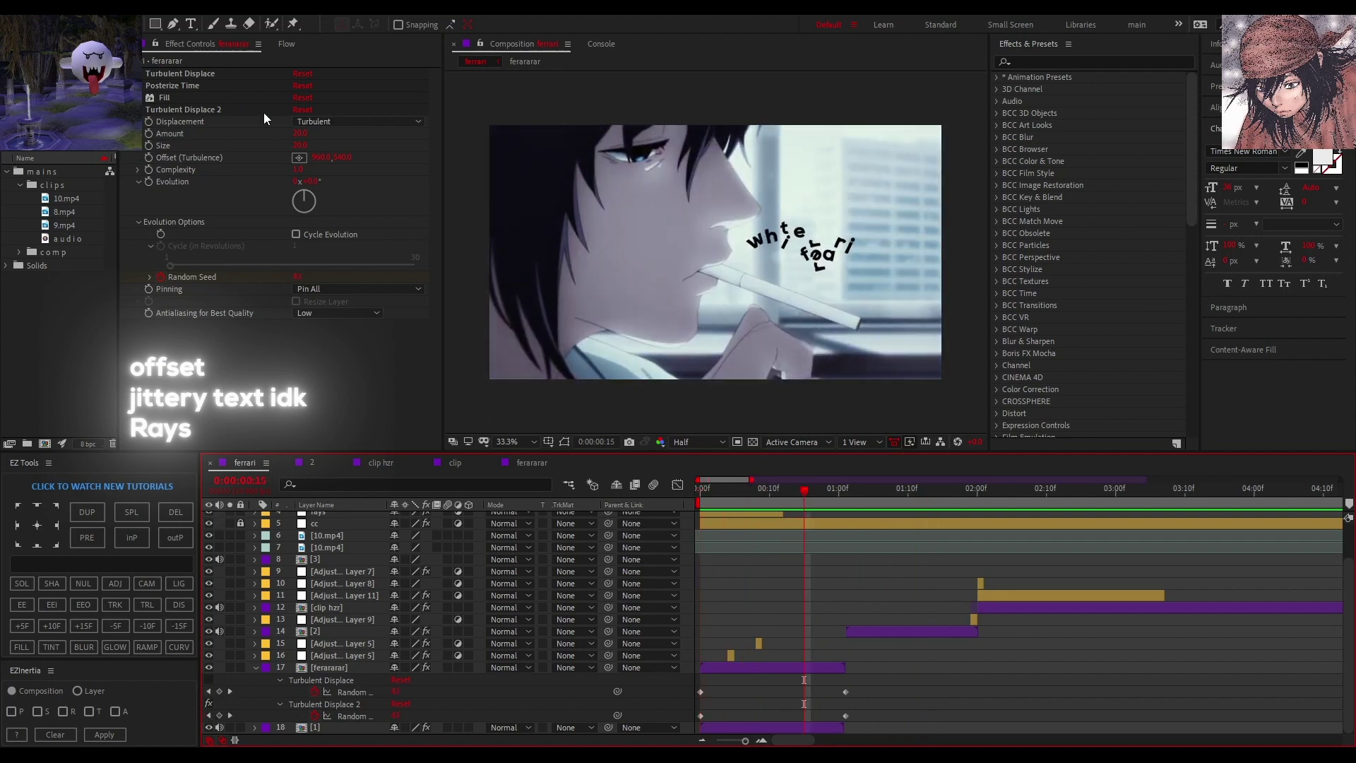
Collapse the second Turbulent Displace's settings, return to the first frame, and hide all expanded layer properties in the timeline.
click(127, 110)
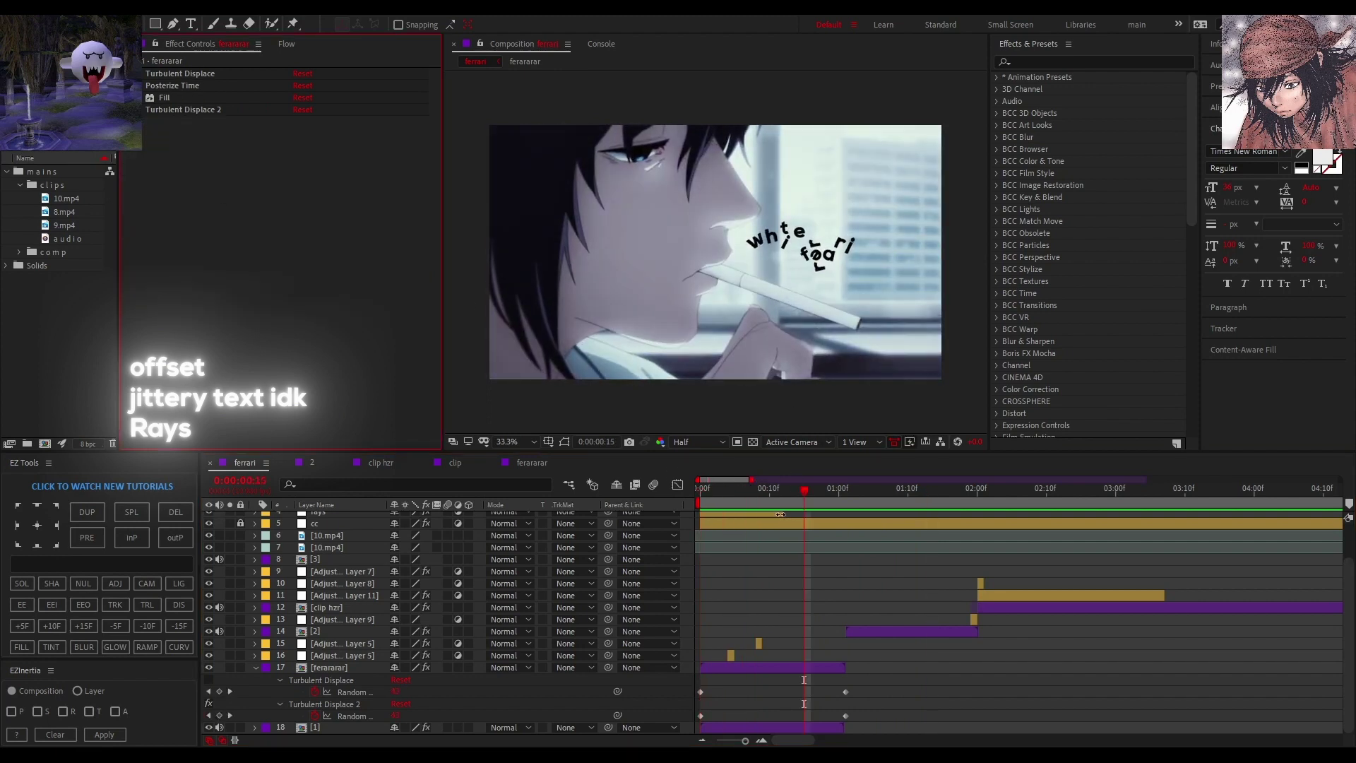
key(Home)
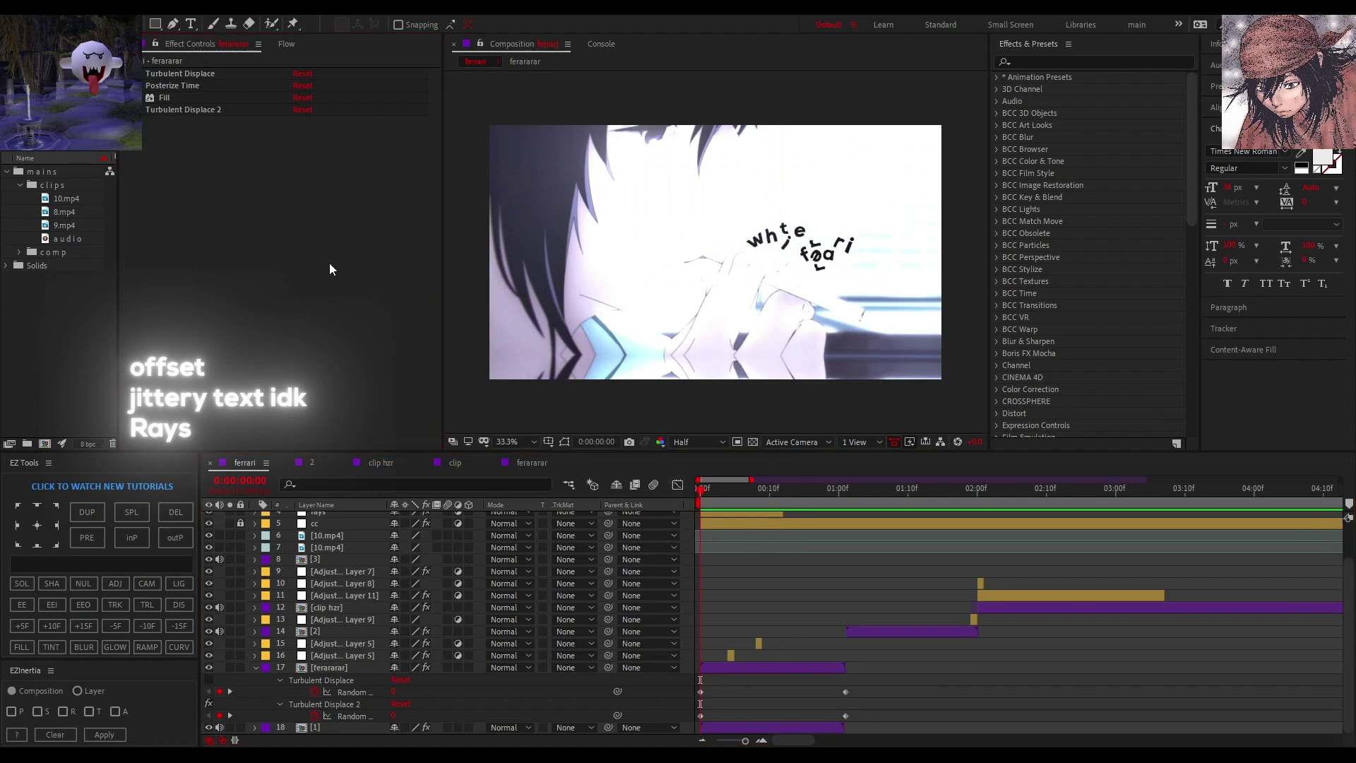
key(r)
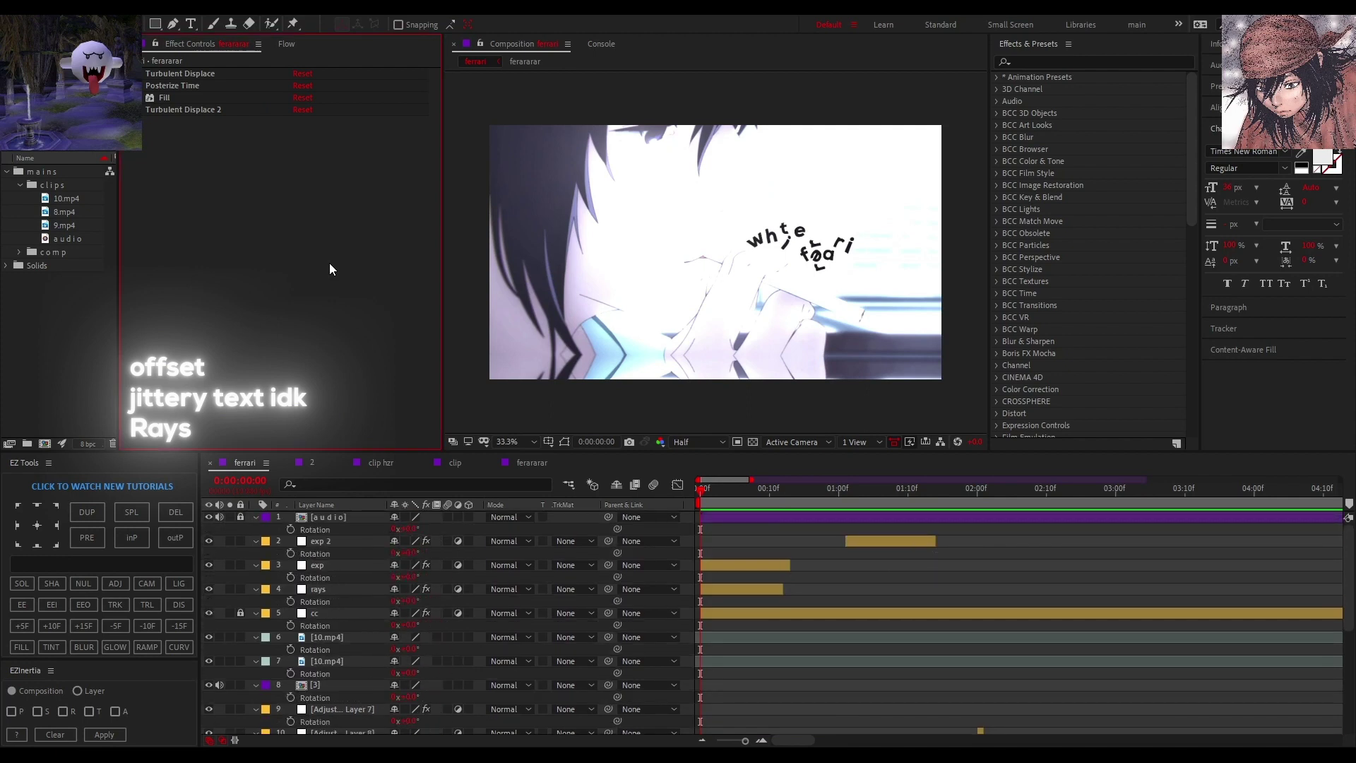
key(u)
click(791, 587)
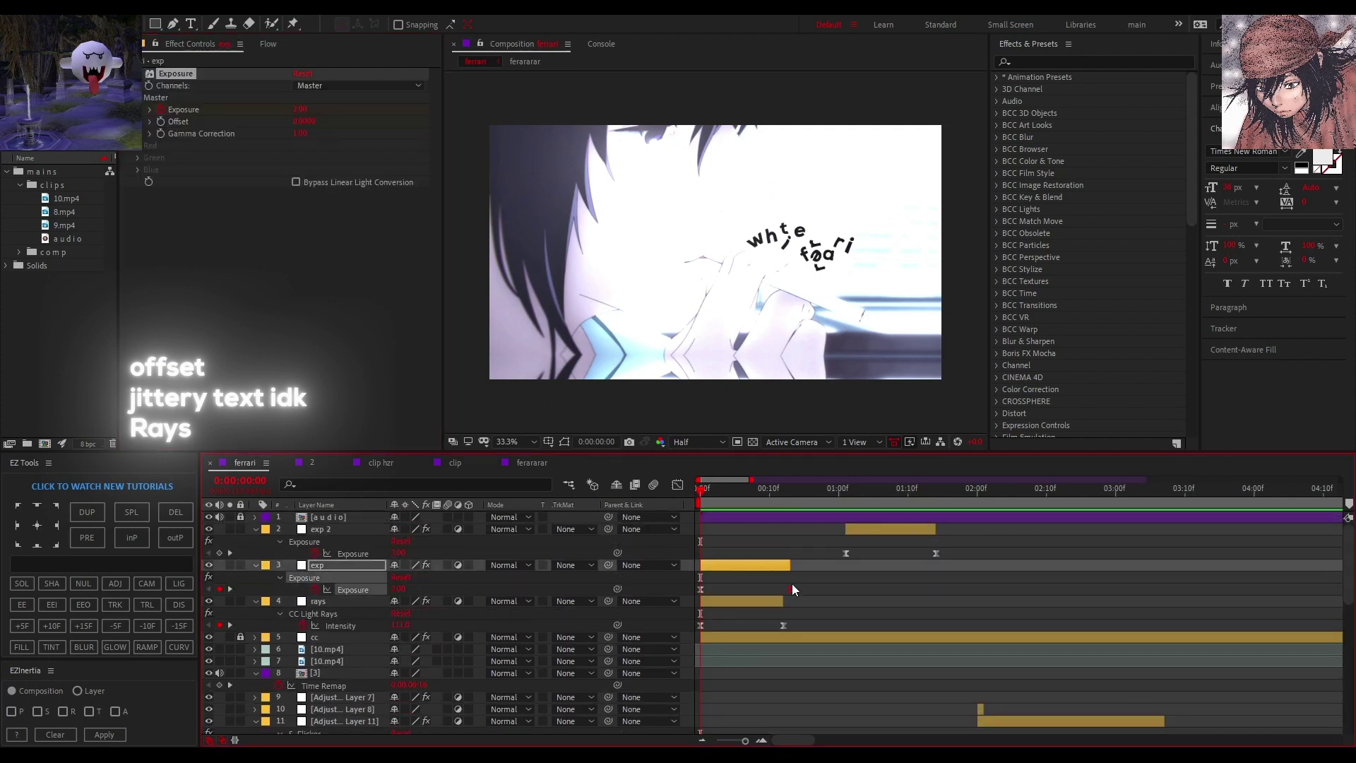
key(u)
click(797, 583)
key(u)
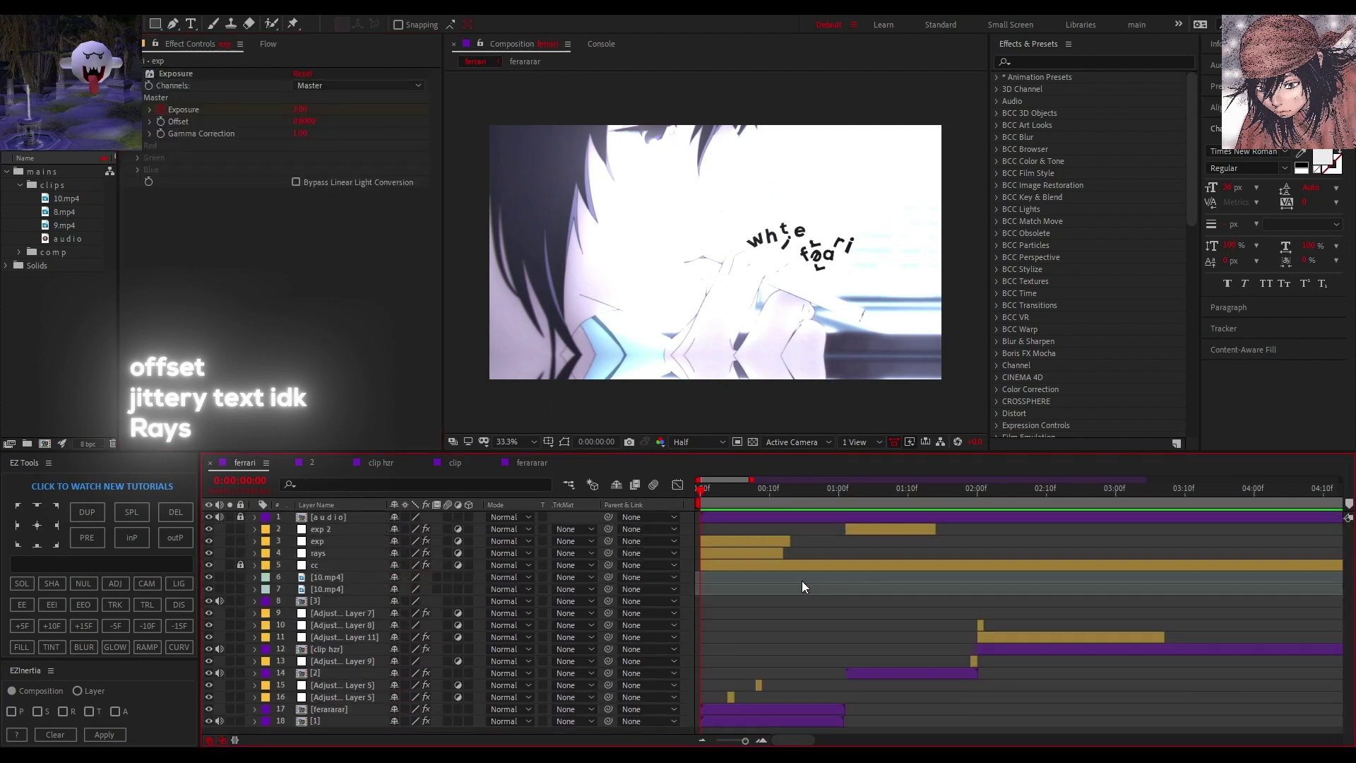
Add another Posterize Time effect to the ferararar layer with a frame rate of 12.
click(753, 711)
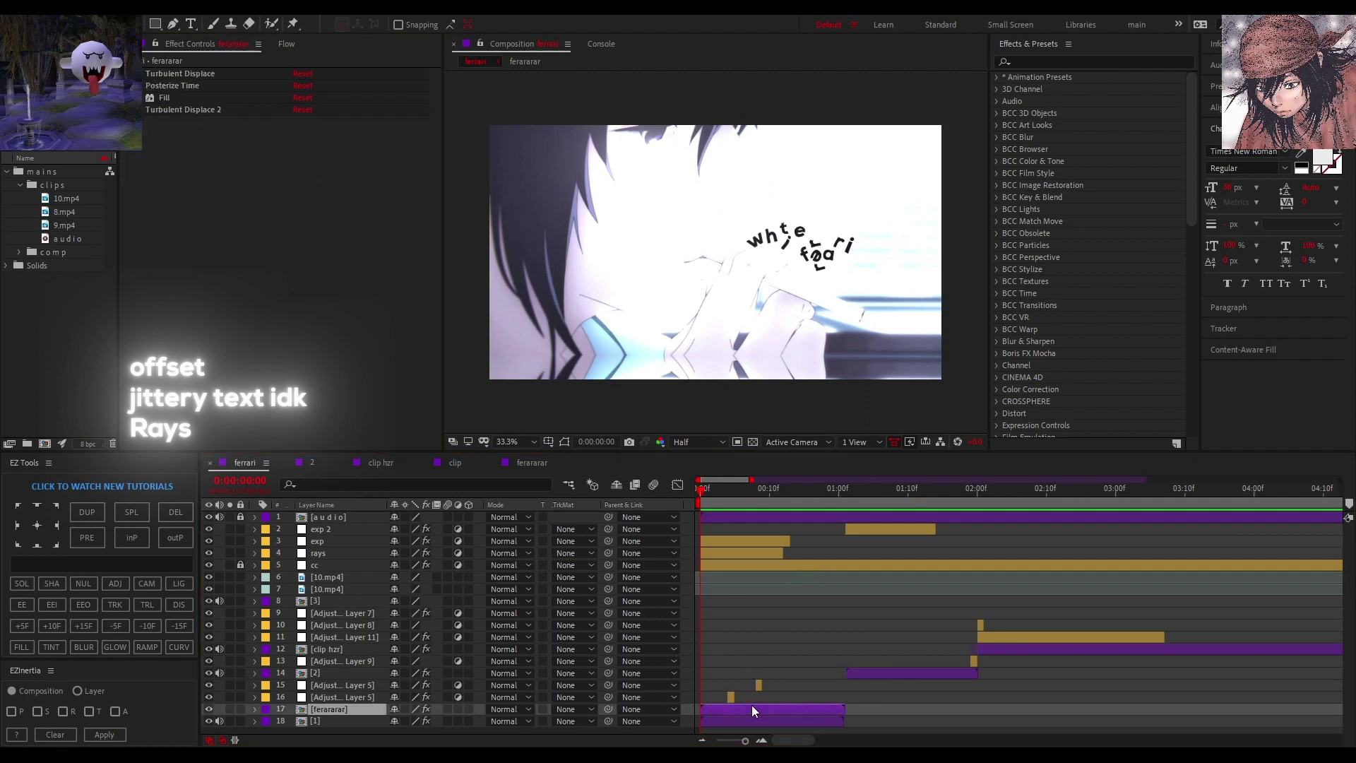
key(ctrl+alt+shift+e)
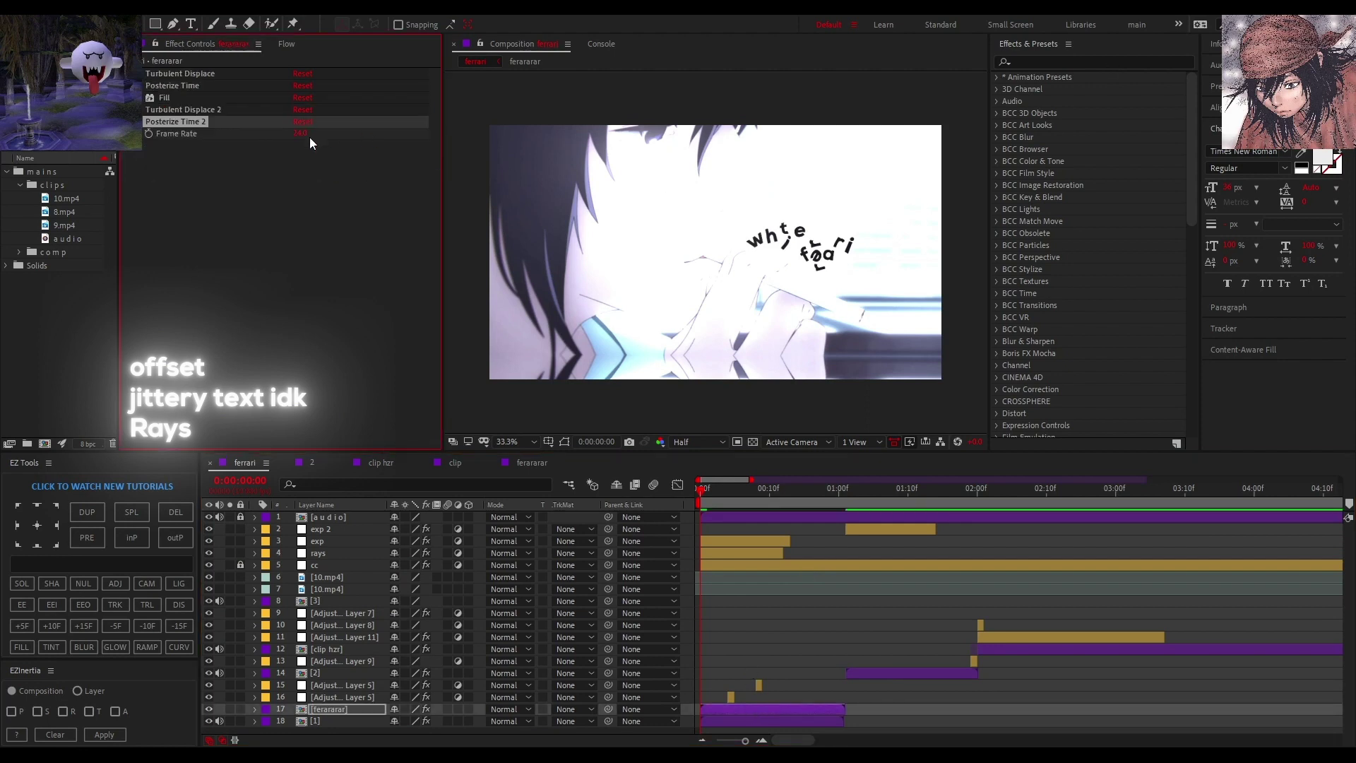
click(311, 133)
text(12)
click(319, 222)
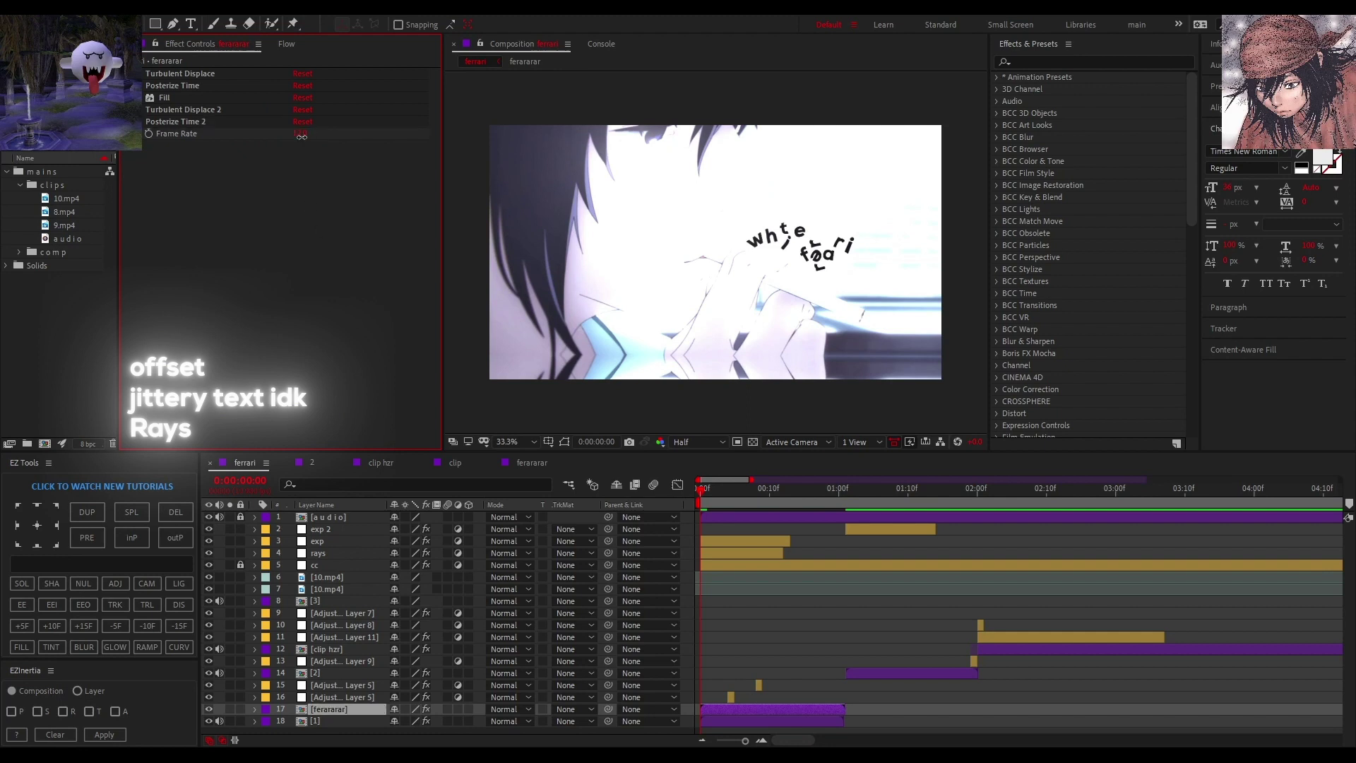
Try frame rates of 8 and 15 for the new Posterize Time effect and preview the text jitter.
click(302, 134)
text(8)
click(316, 201)
click(300, 135)
text(15)
click(315, 195)
key(space)
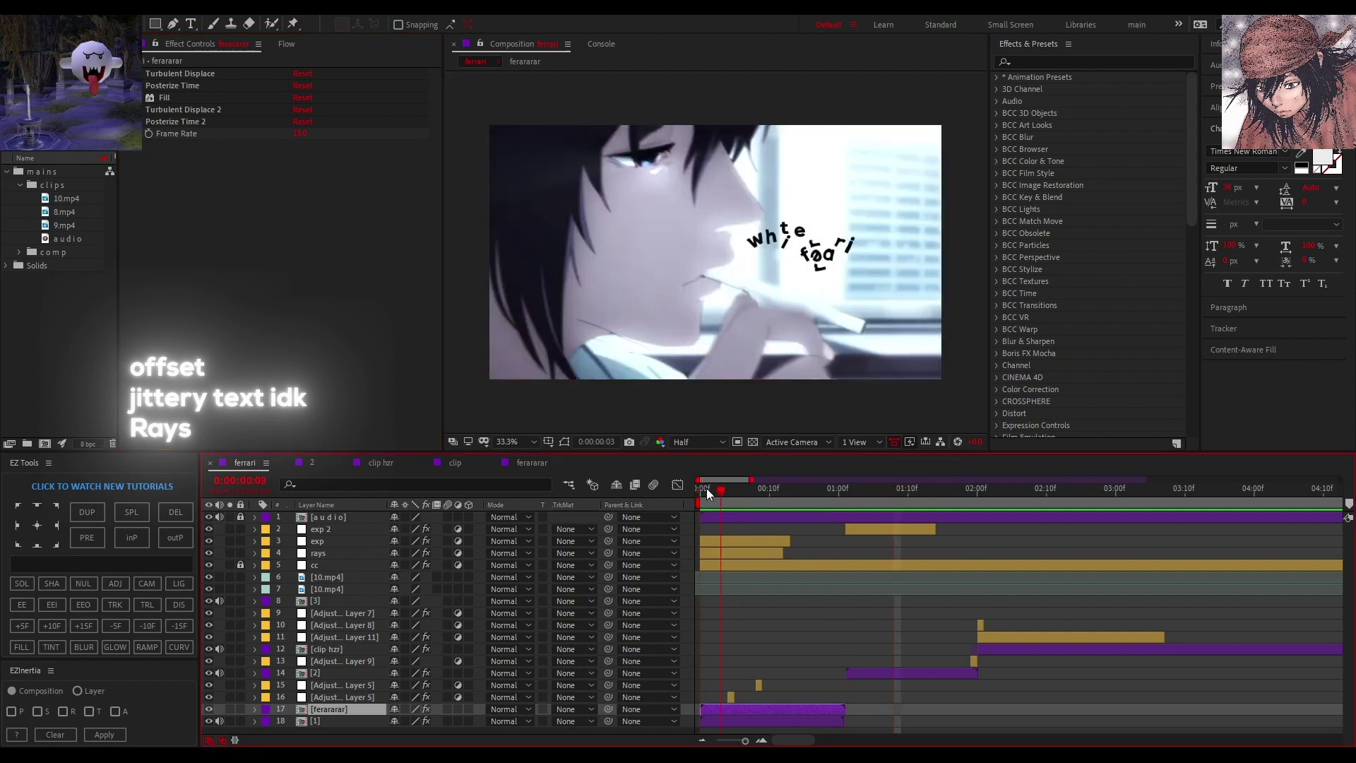
From the first frame, set the new Posterize Time frame rate to 12 and play the preview.
click(707, 489)
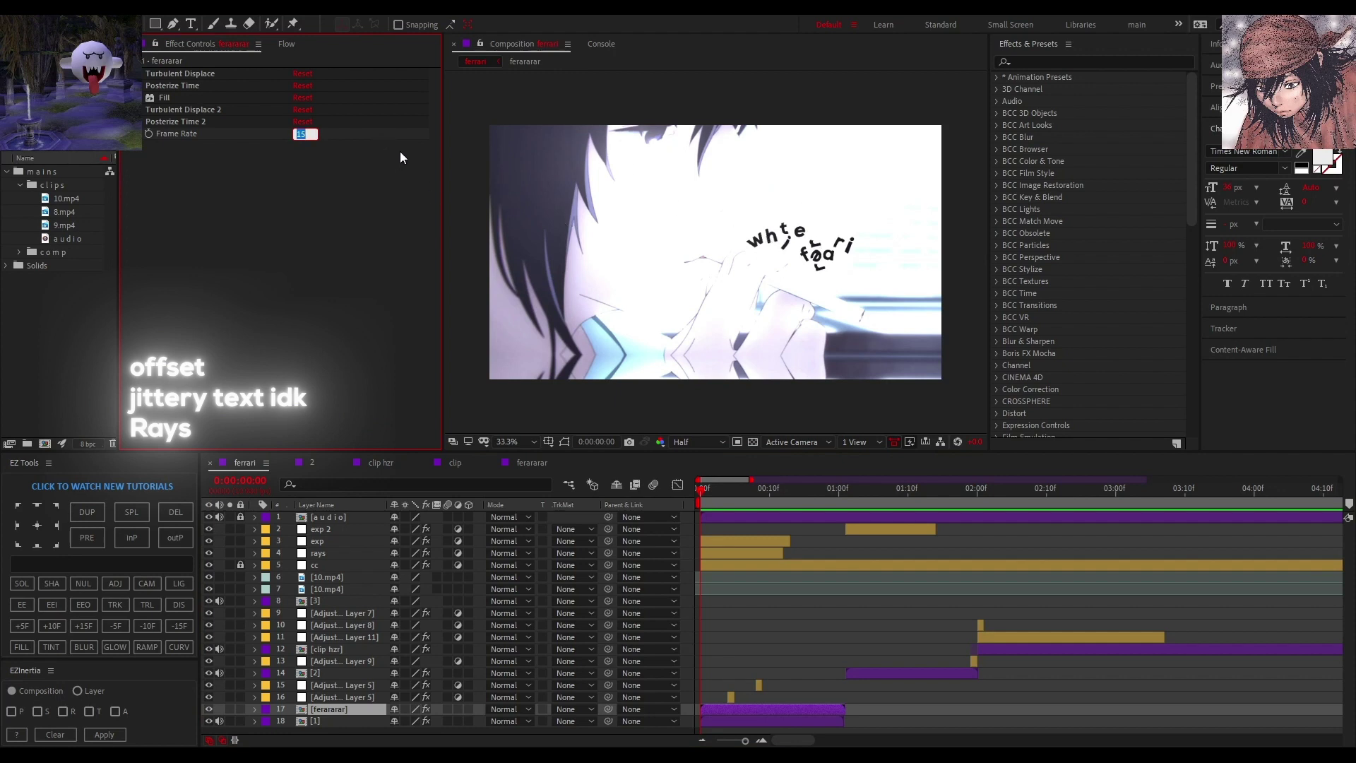
text(12)
key(Return)
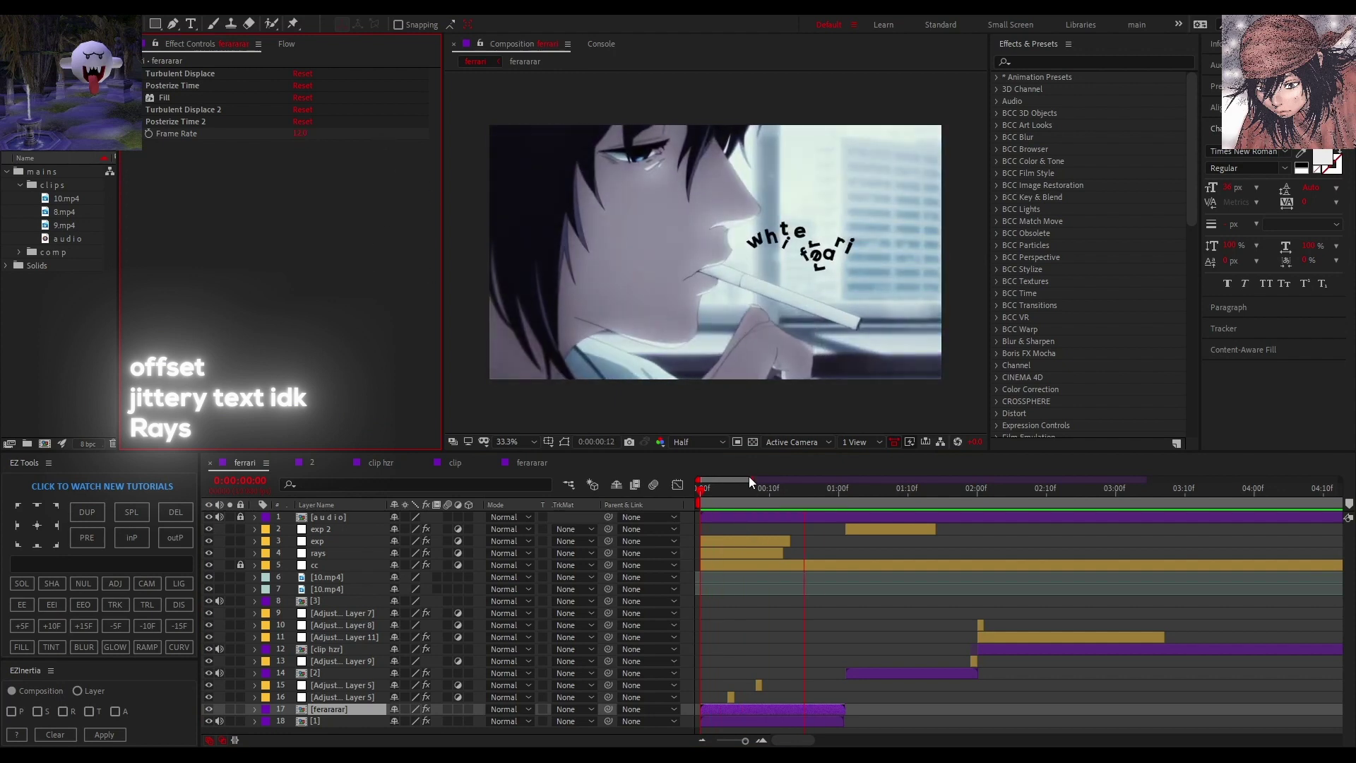
key(space)
Set the new Posterize Time frame rate to 8 and preview the slower text jitter.
click(299, 135)
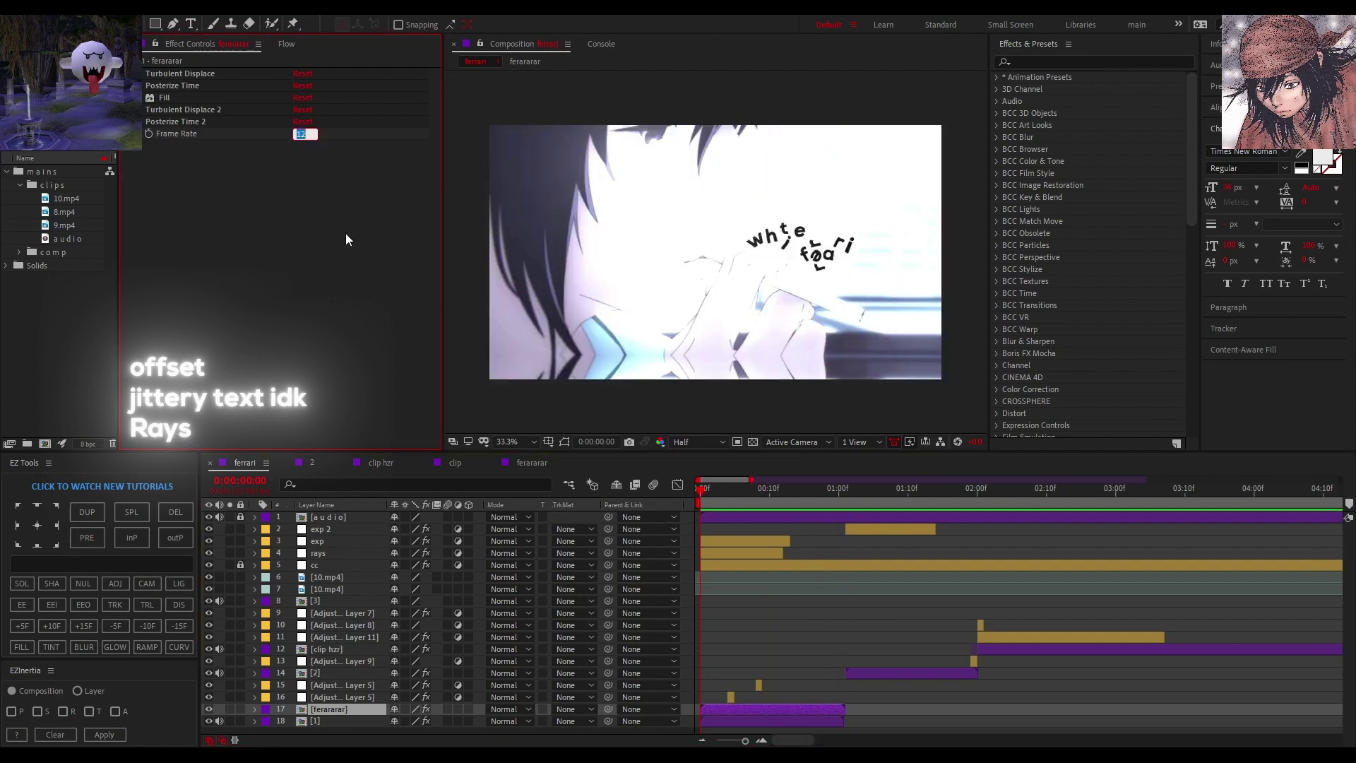
text(8)
key(Return)
key(space)
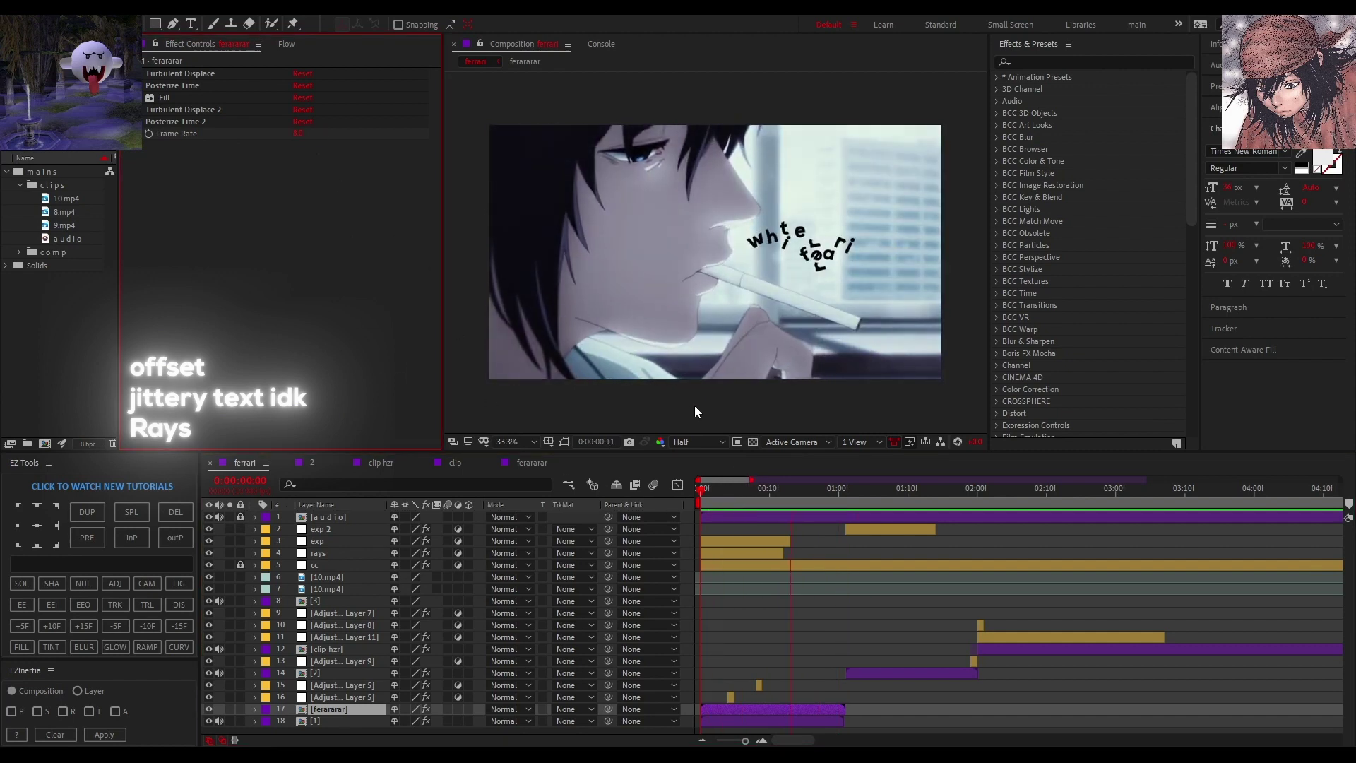
click(744, 490)
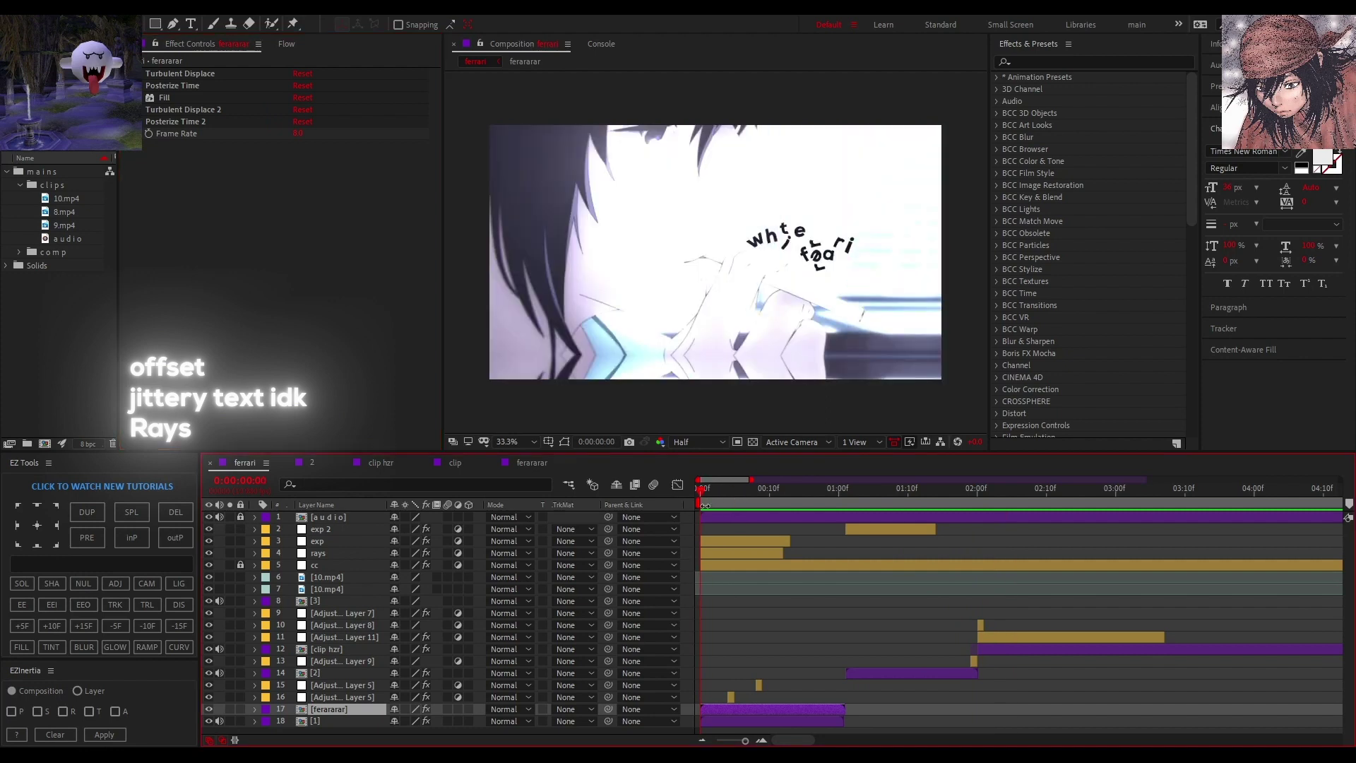
Turn on the ferararar layer's Fill effect and check the single-letter text layers inside its precomp.
click(152, 99)
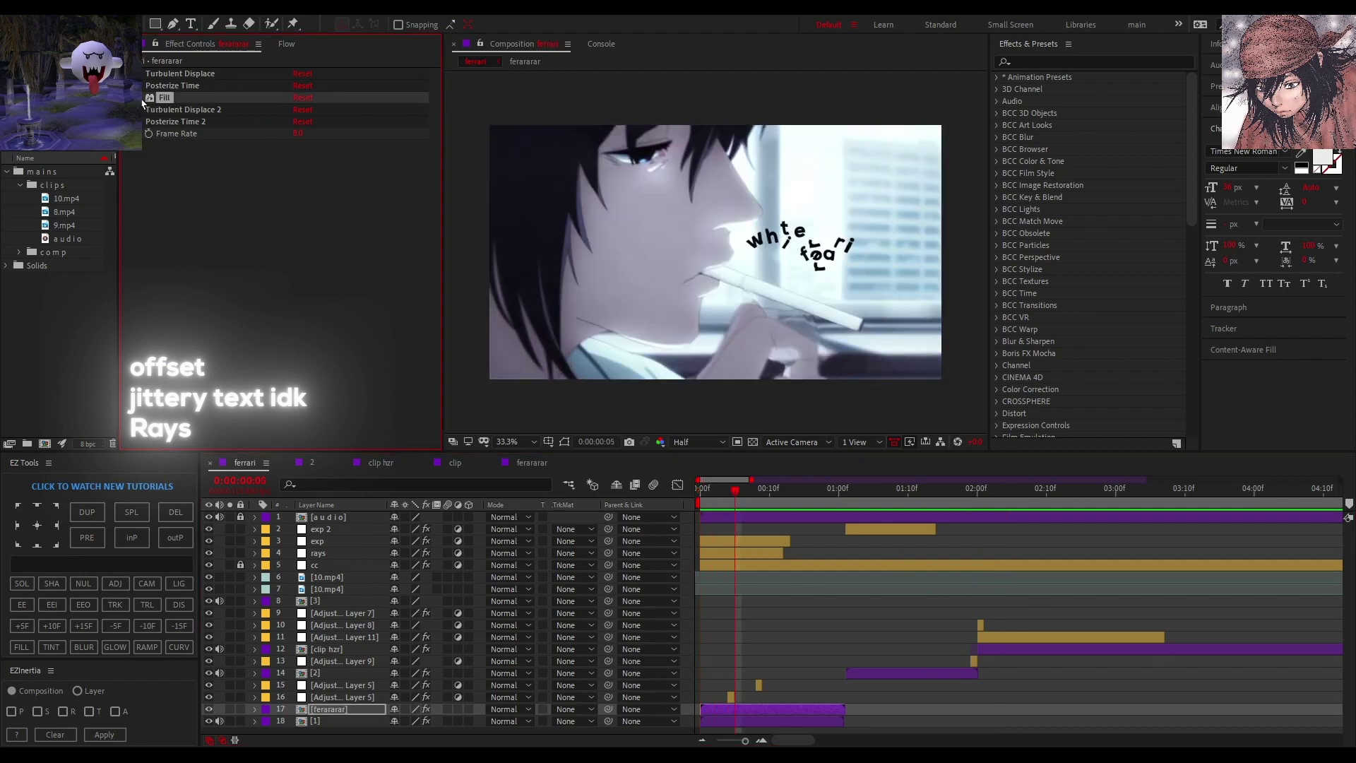
click(138, 98)
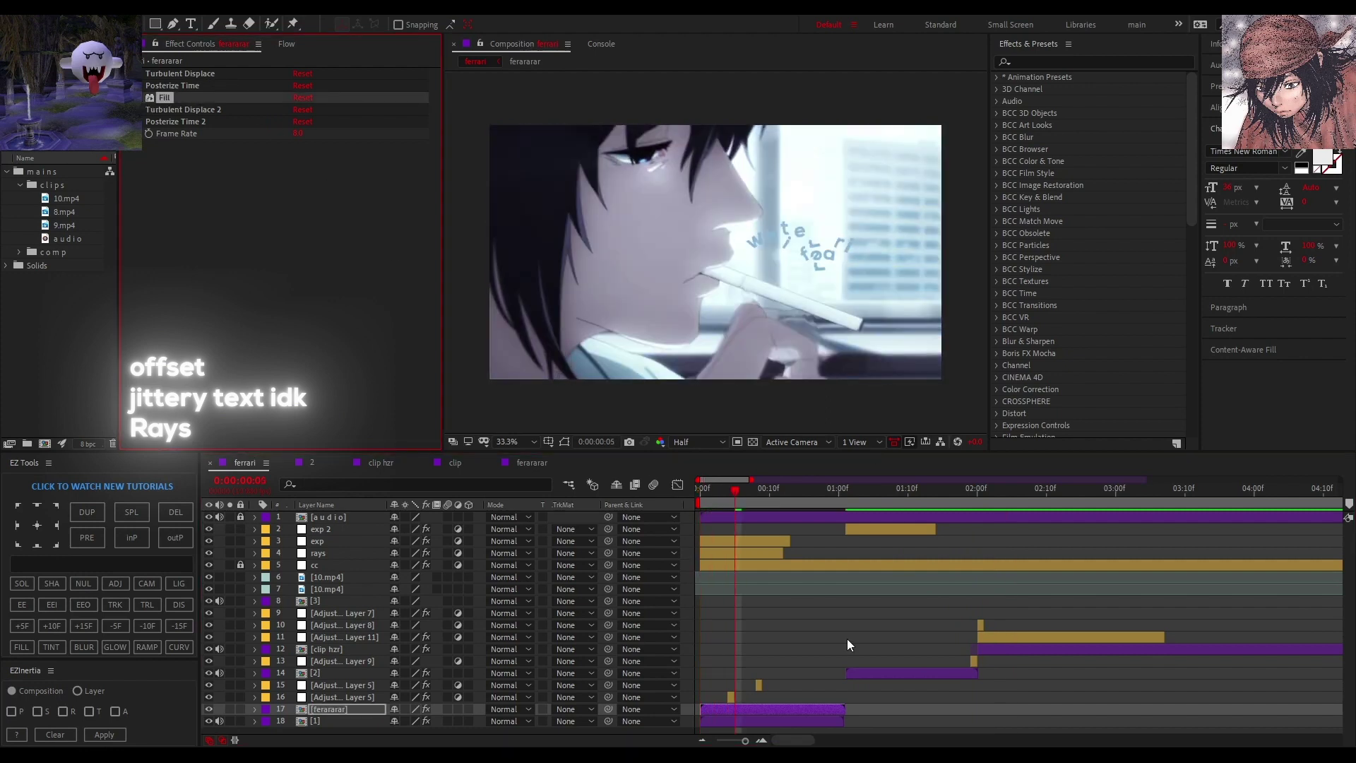
double_click(748, 709)
click(715, 553)
click(722, 529)
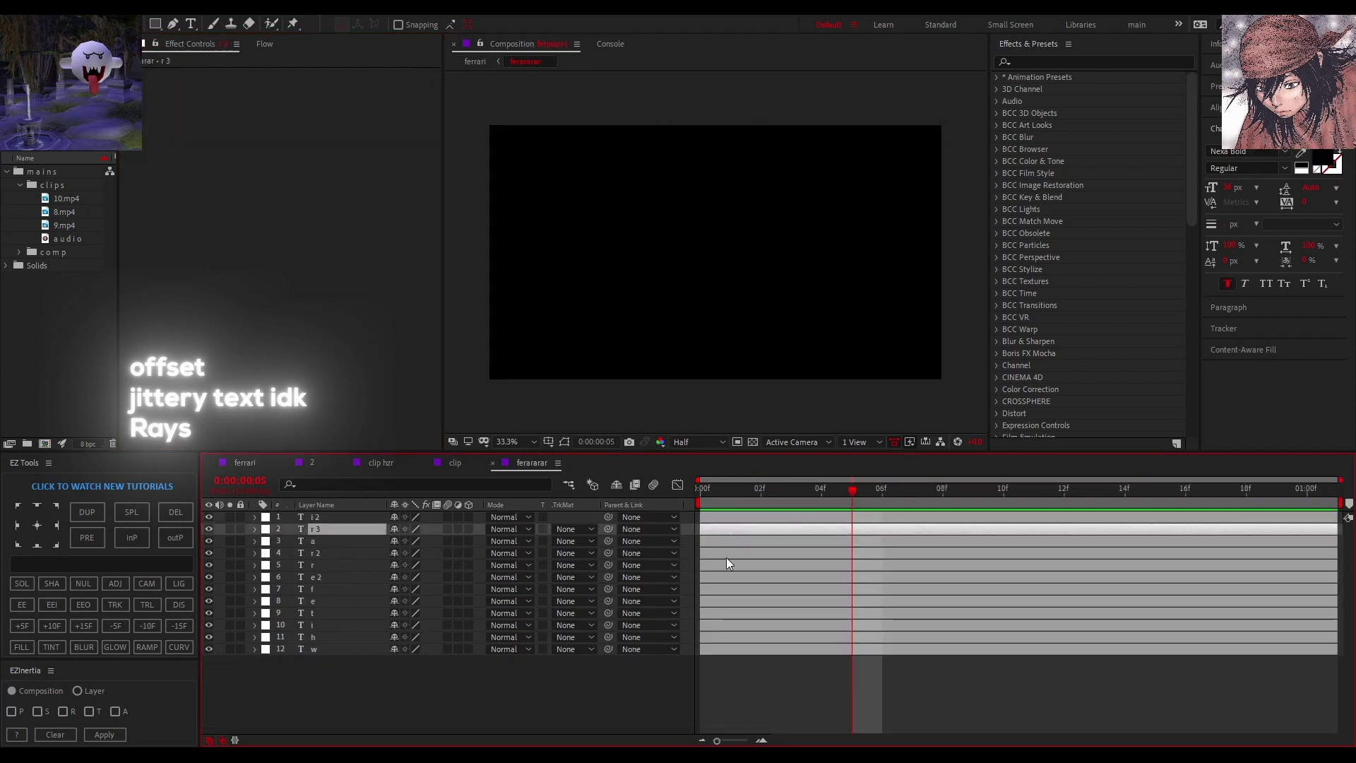
click(739, 601)
click(733, 564)
click(261, 463)
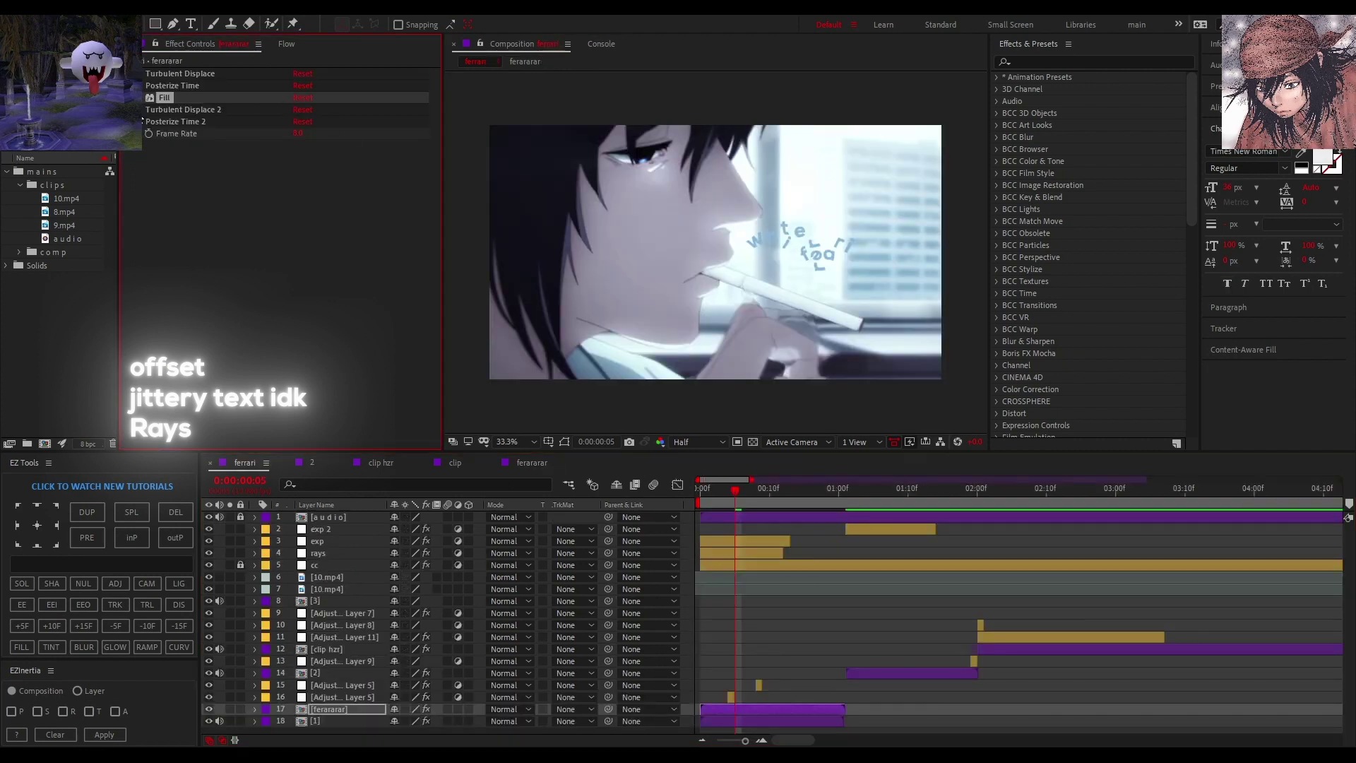
Delete the second Turbulent Displace and second Posterize Time effects from the ferararar layer.
click(159, 112)
key(Delete)
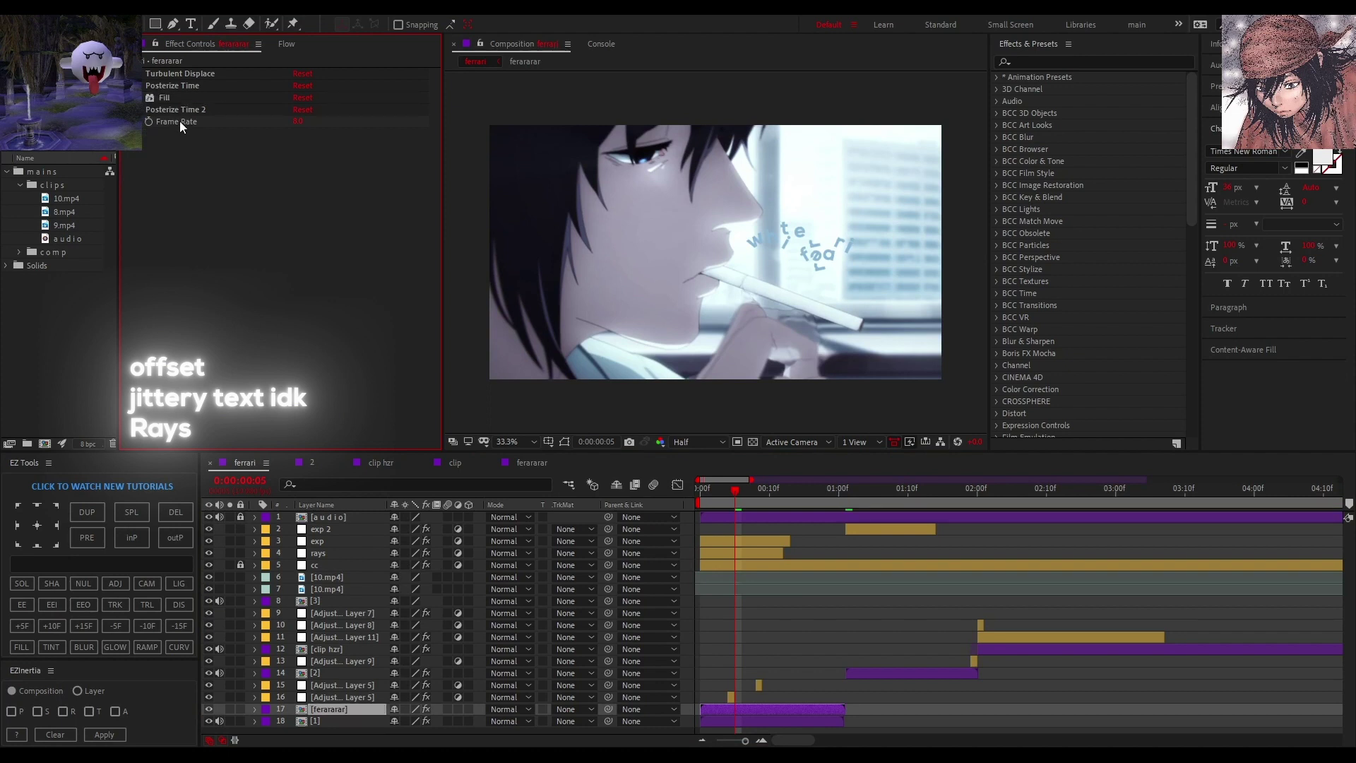
click(176, 110)
key(Delete)
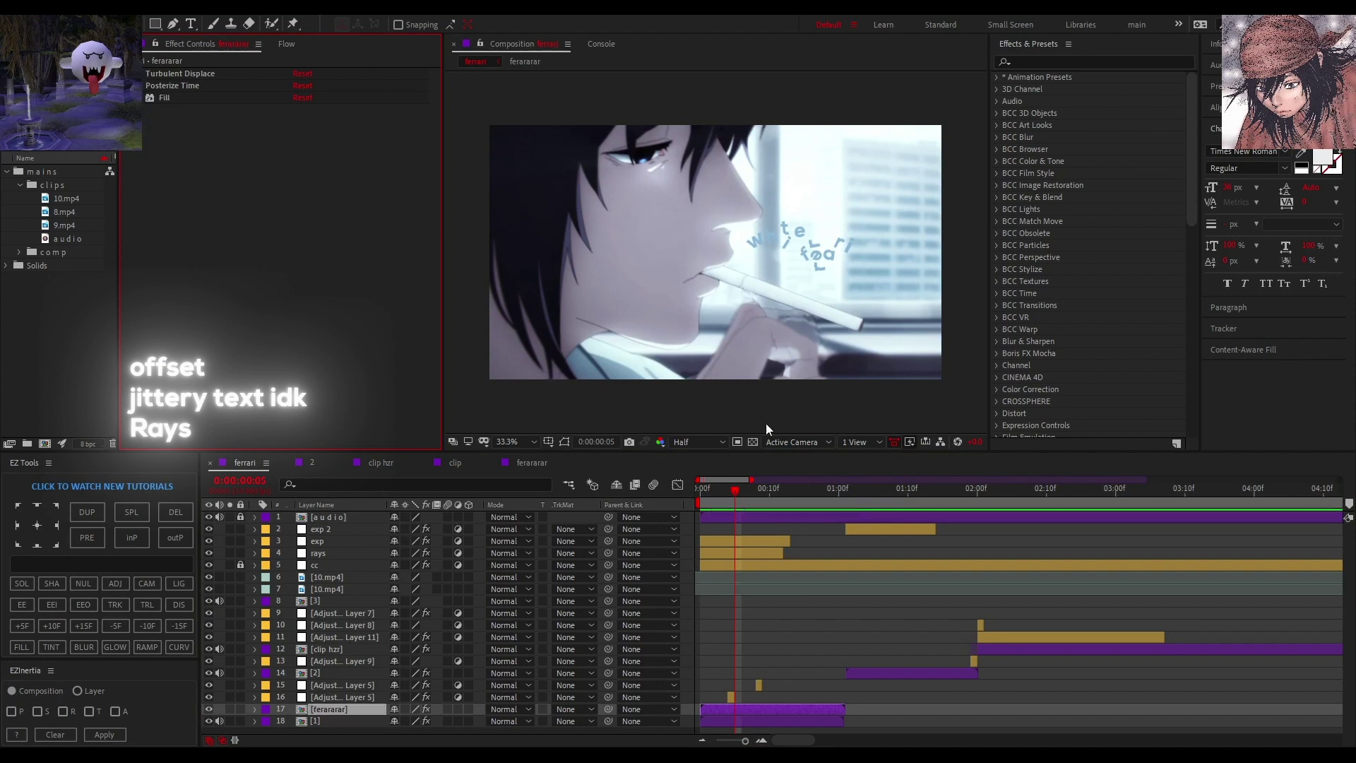
Play the ferrari composition from the start with the whole timeline in view, stopping on the layer 3 clip at 0:00:07:05.
click(708, 491)
key(space)
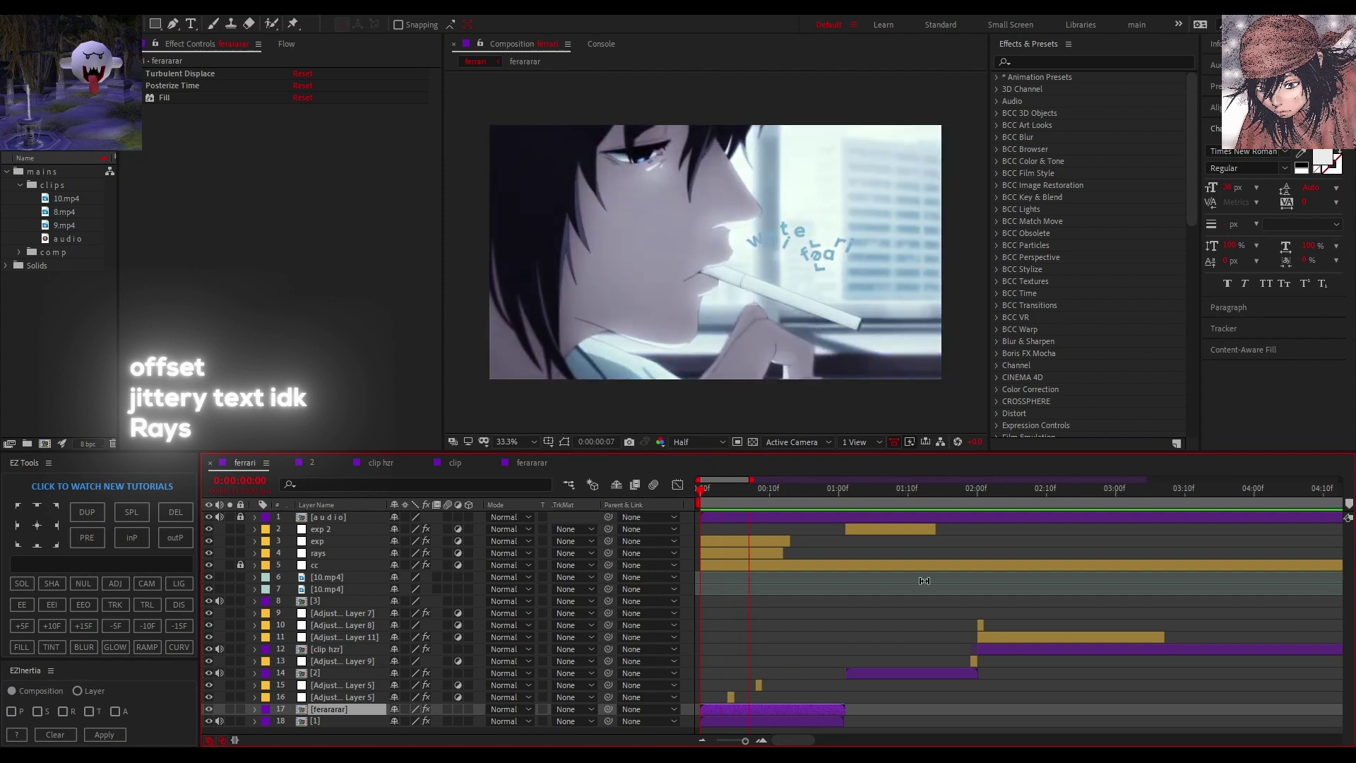
click(702, 741)
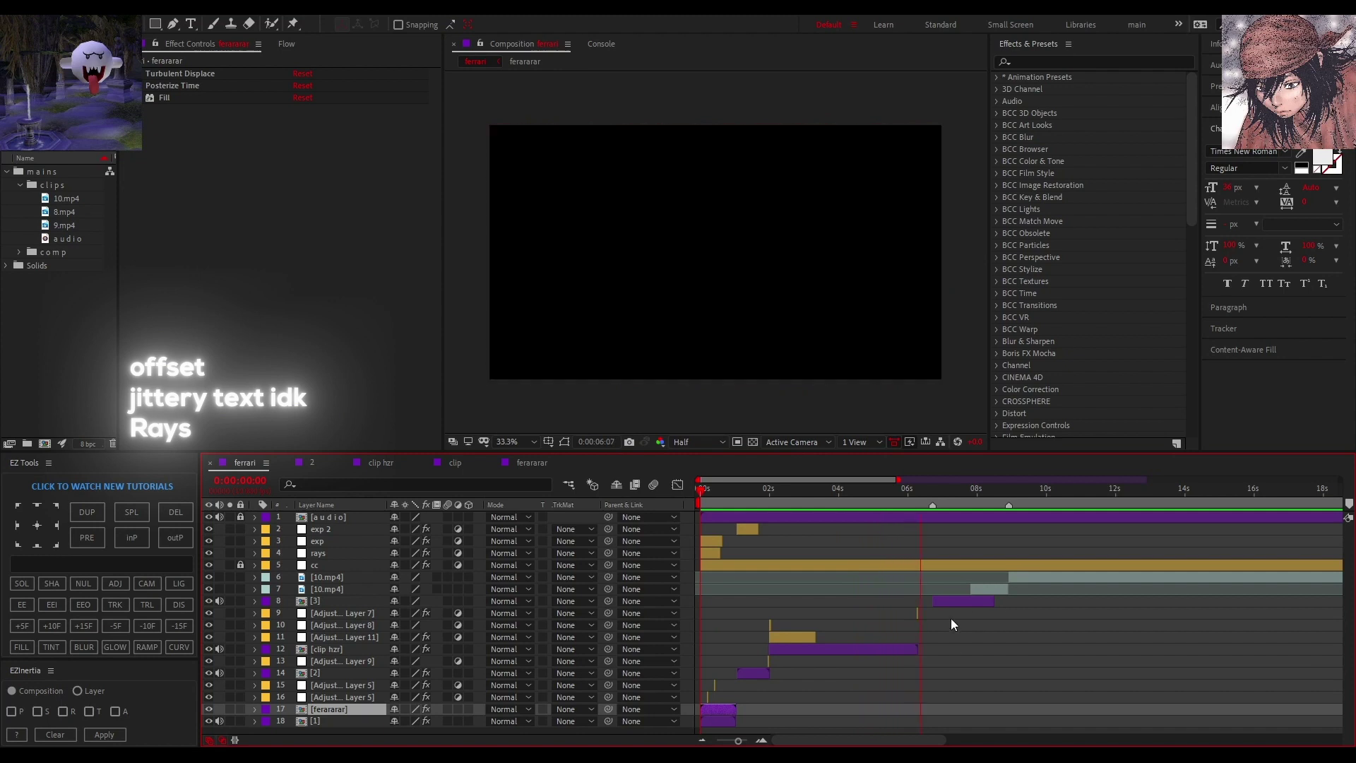
key(space)
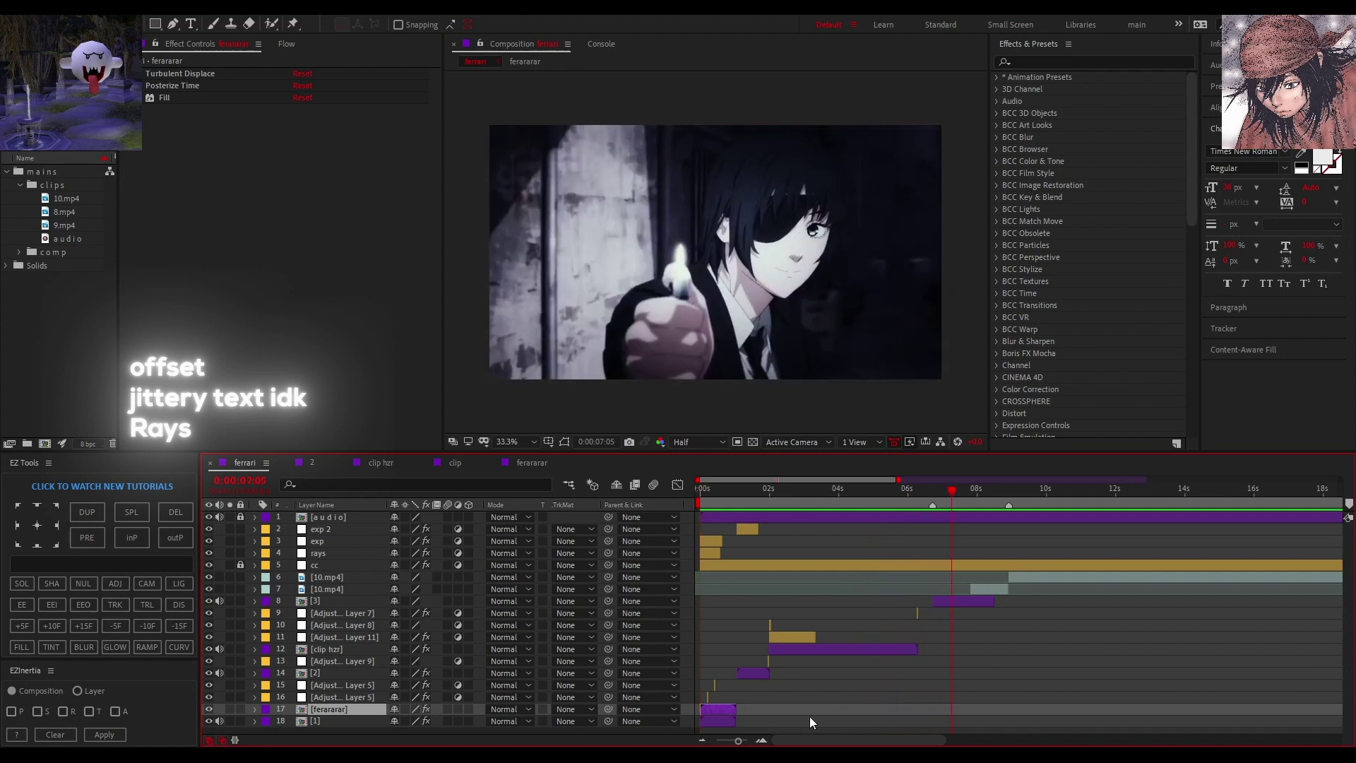
Add an adjustment layer above the layer named 3, starting with that clip at 0:00:06:14.
click(762, 740)
click(881, 602)
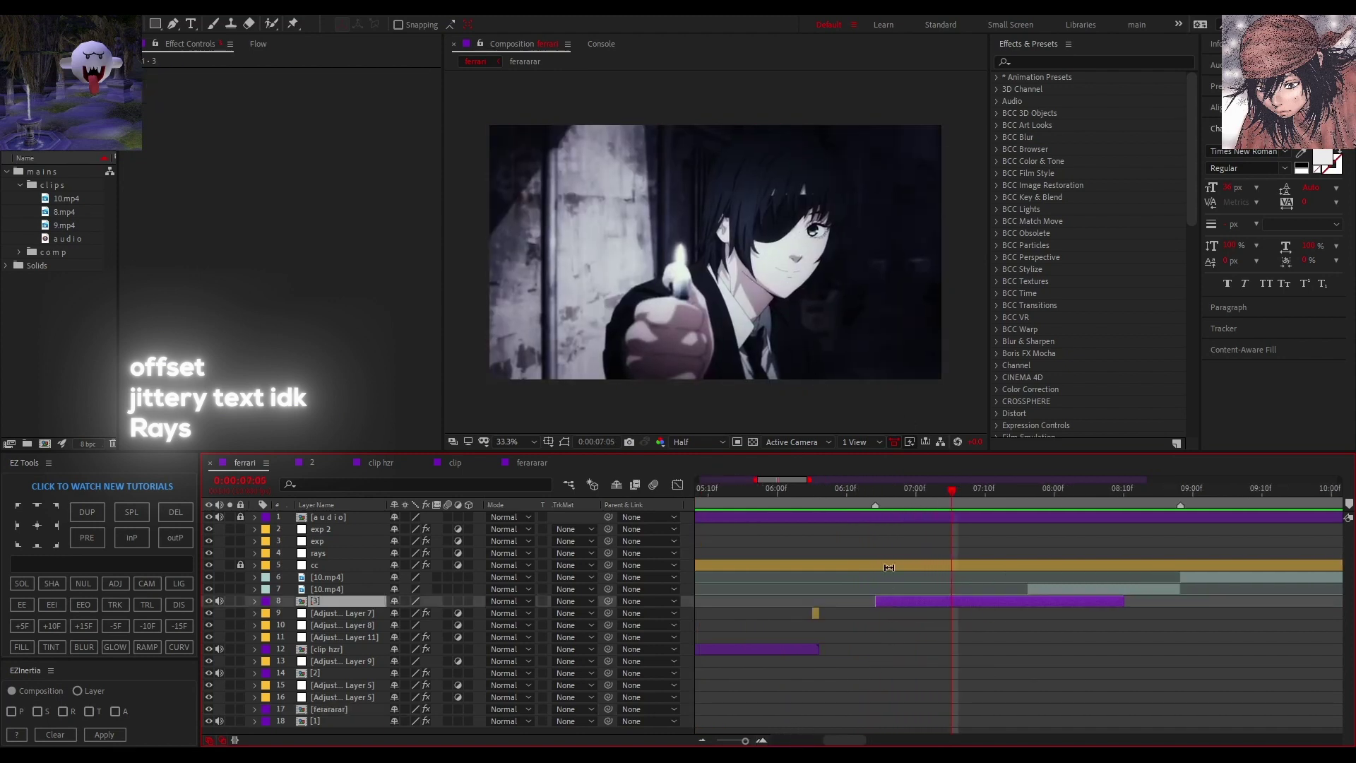
click(875, 488)
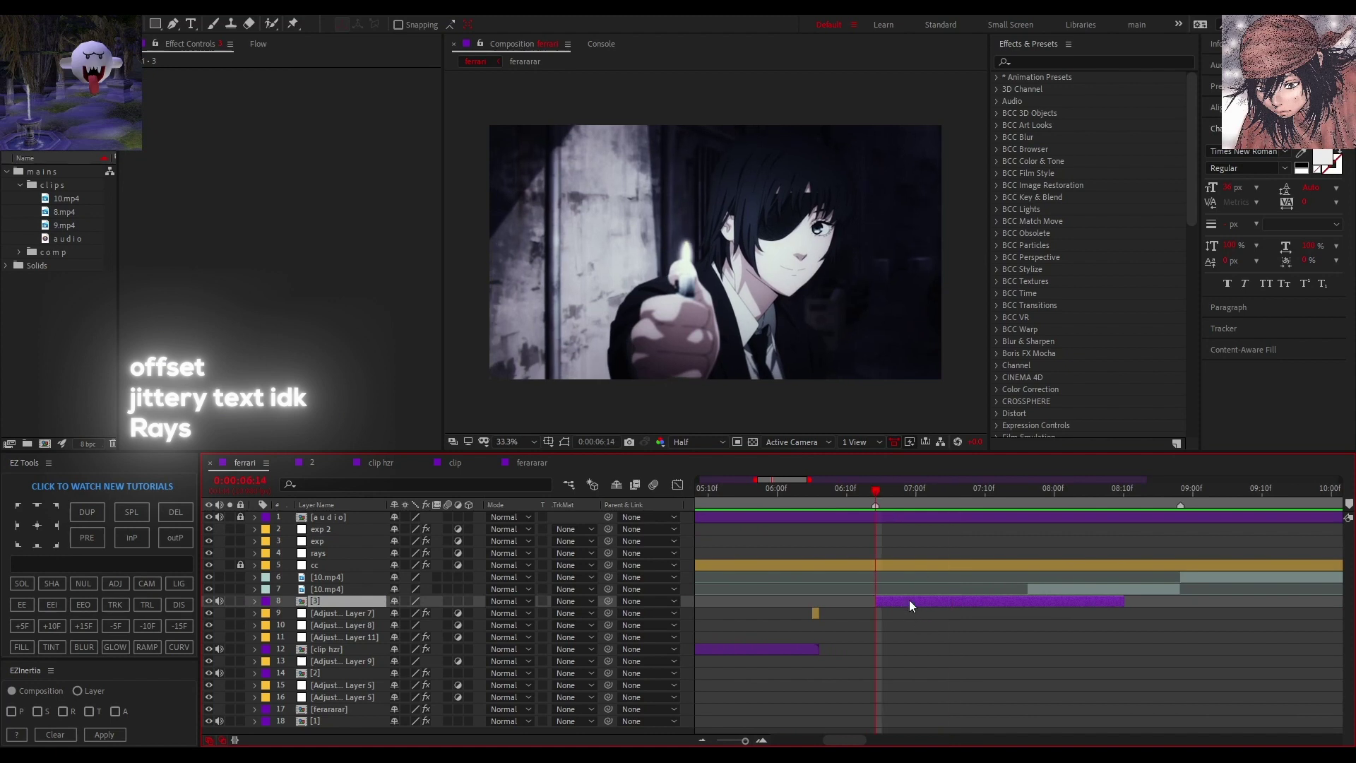
key(ctrl+alt+y)
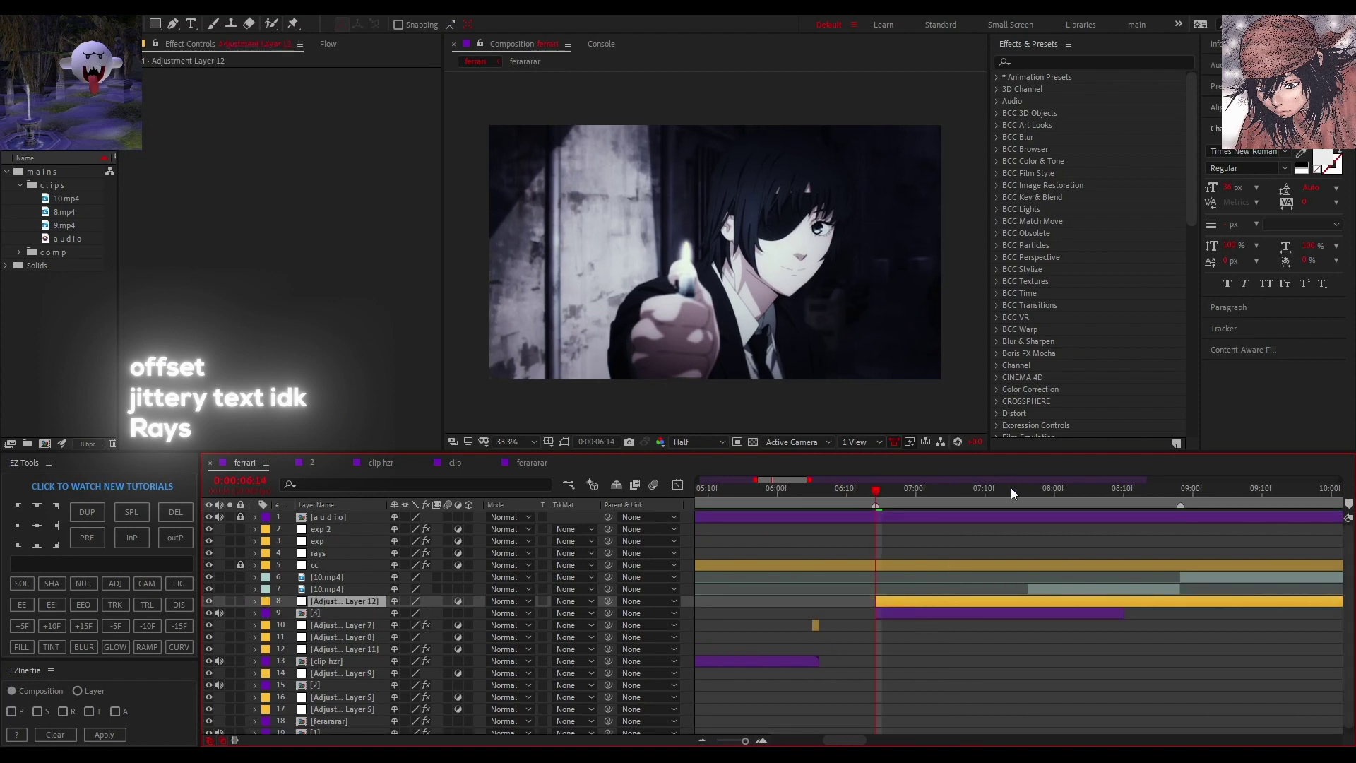
Trim the new adjustment layer's end to 0:00:07:14 and return the playhead to its start at 0:00:06:14.
click(1011, 488)
key(alt+])
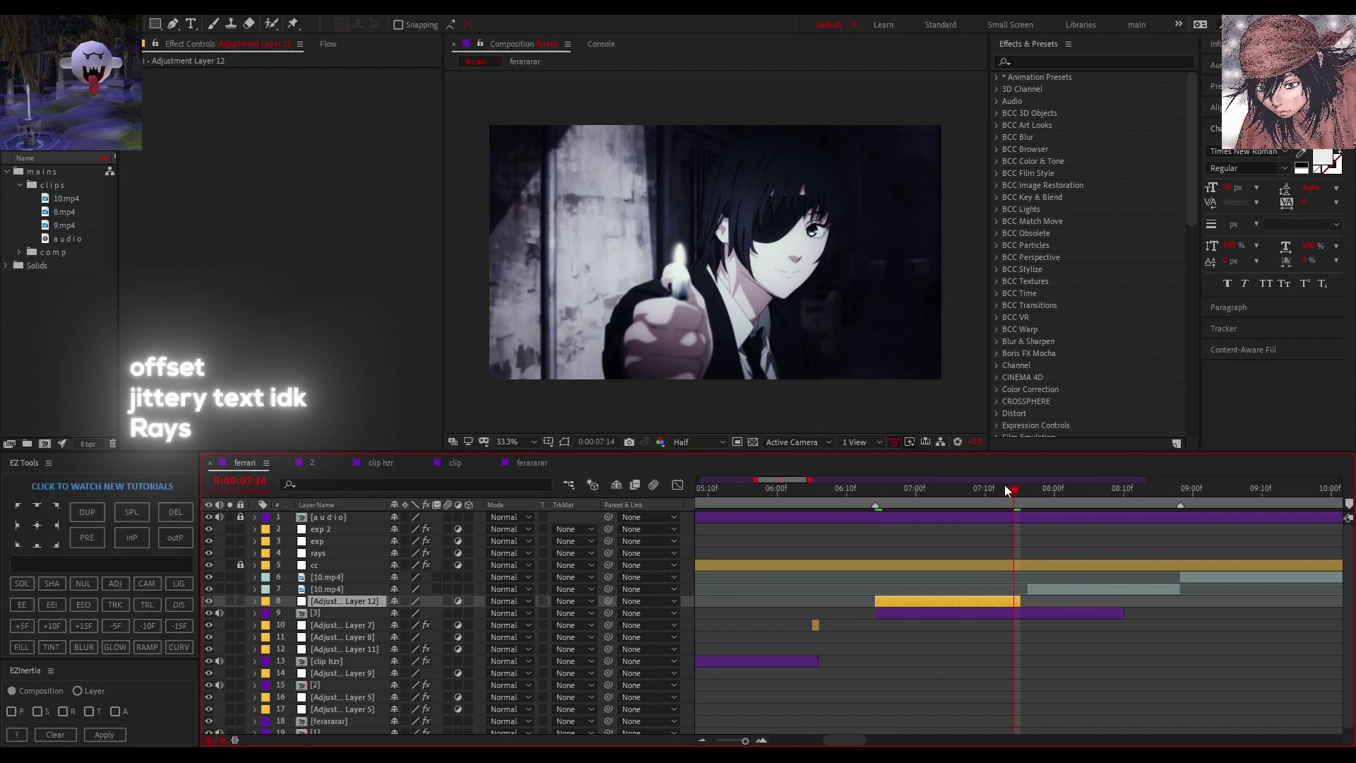
drag(1005, 486, 875, 494)
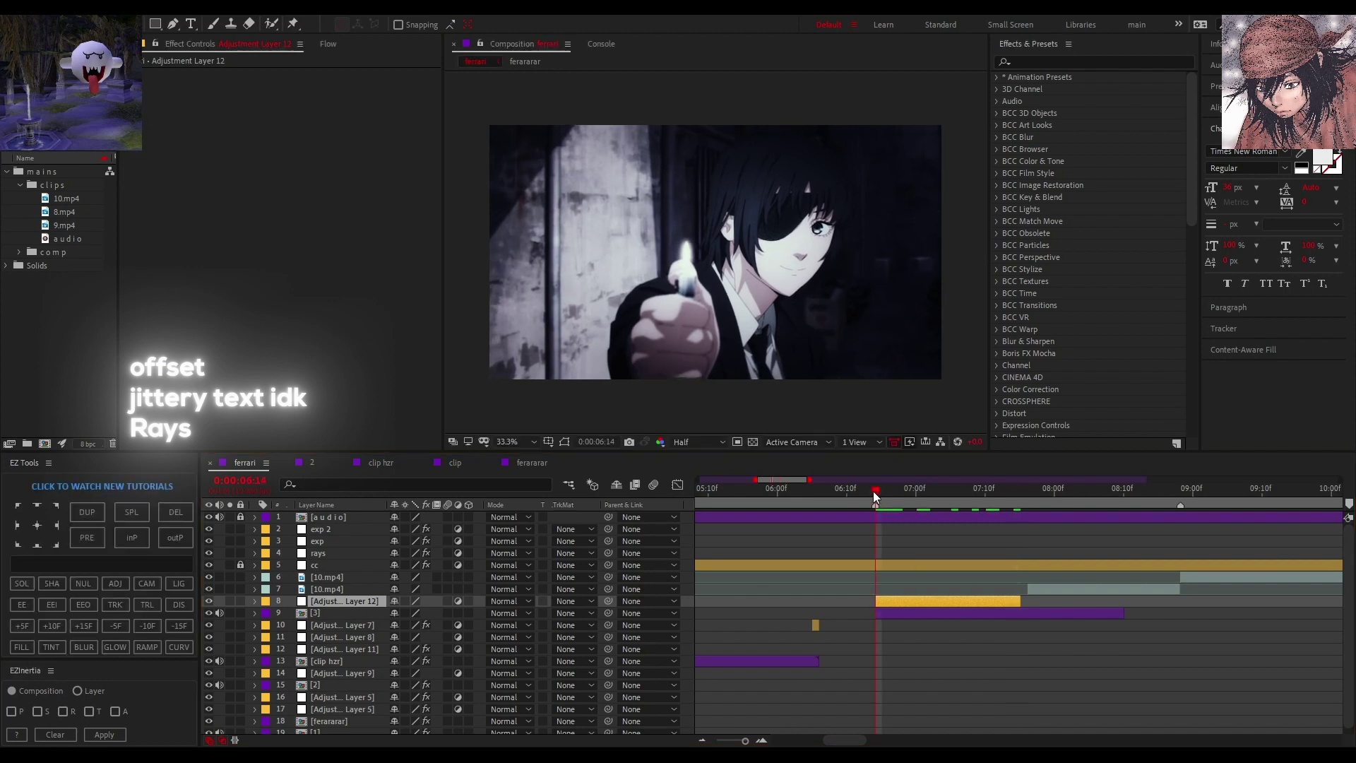
Apply CC Light Rays to the new adjustment layer and add an Intensity keyframe of 133 at 0:00:06:14.
key(Return)
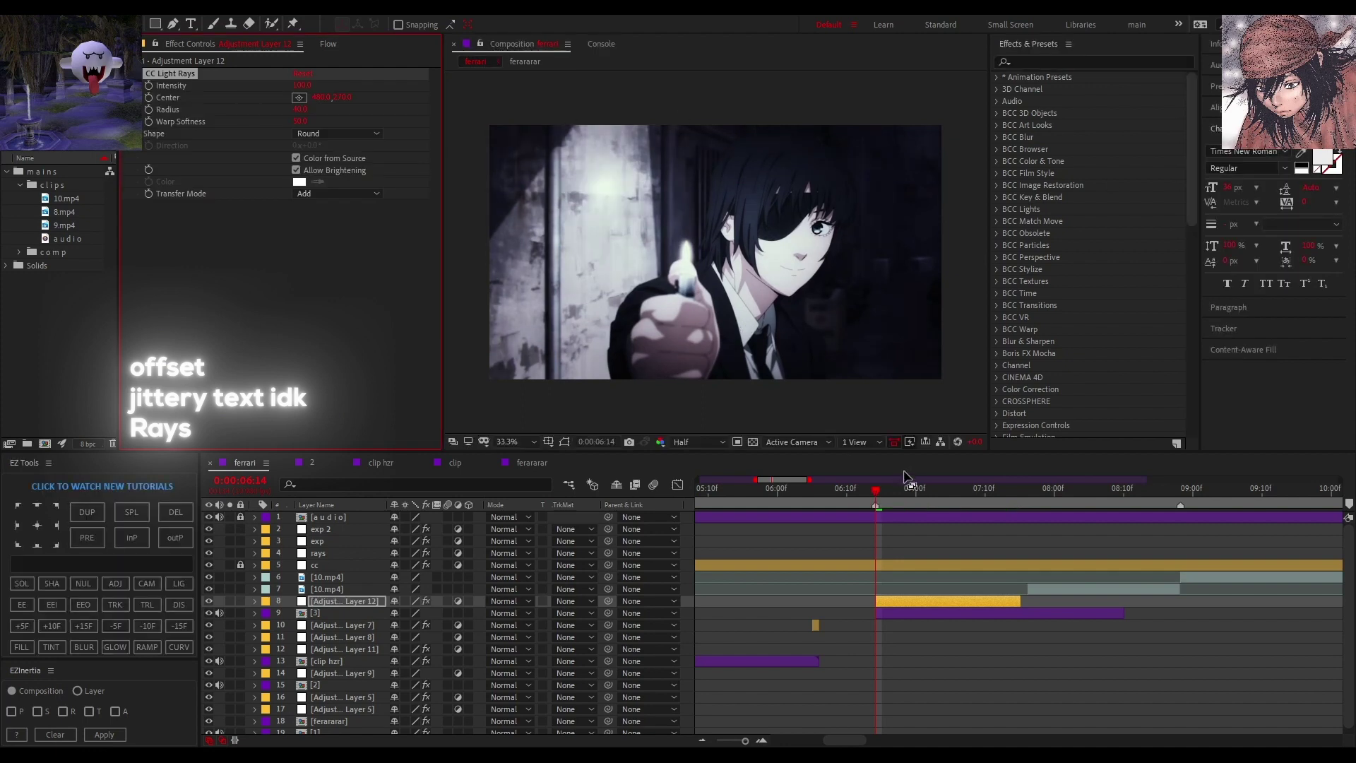
click(149, 86)
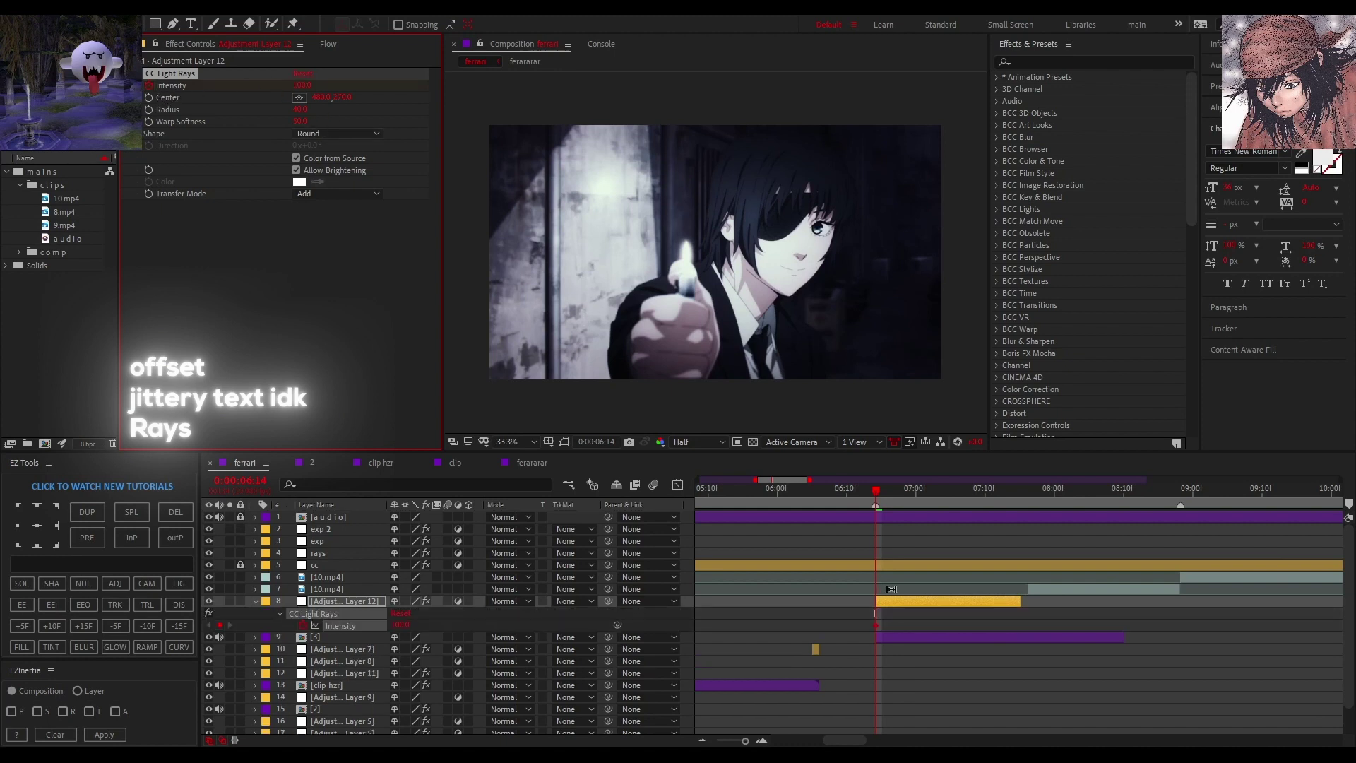
click(302, 85)
text(133)
key(Return)
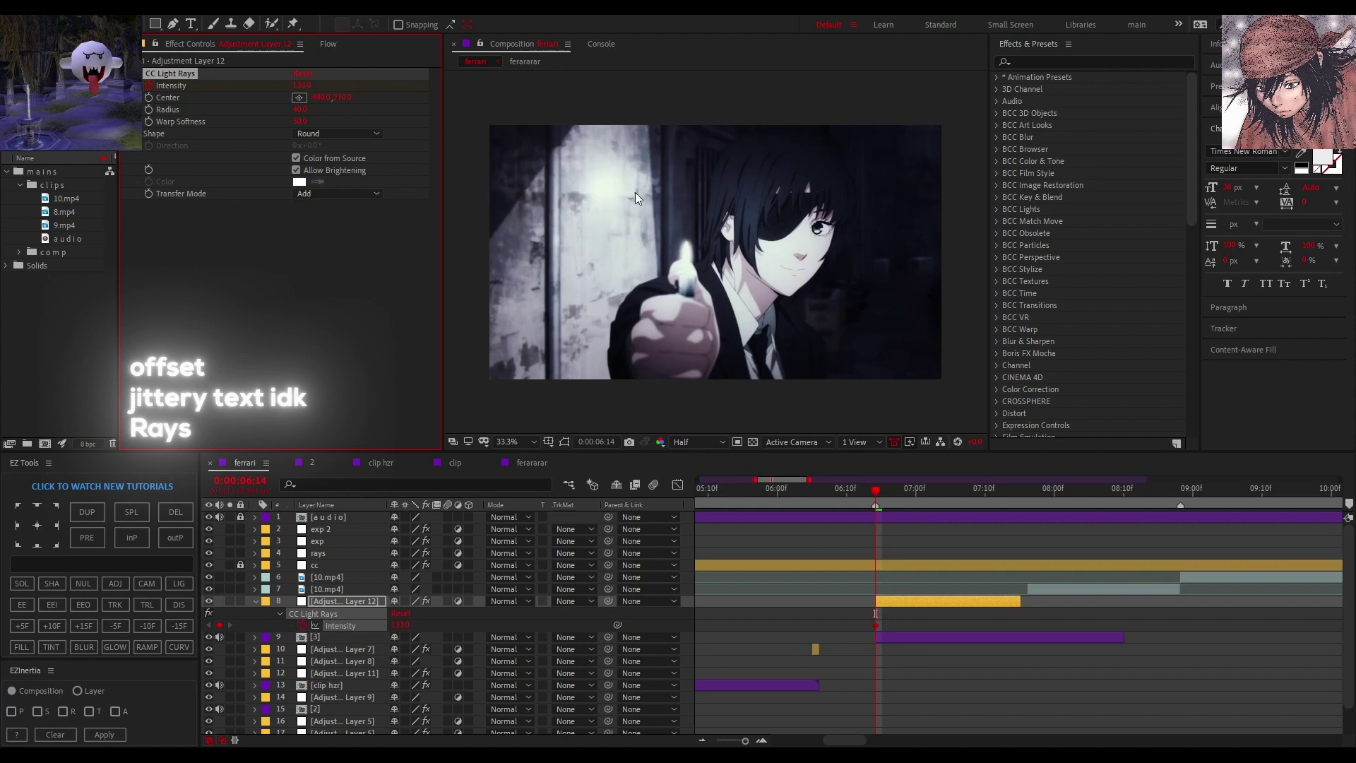
Position the CC Light Rays Center on the character's uncovered eye.
click(300, 98)
click(820, 236)
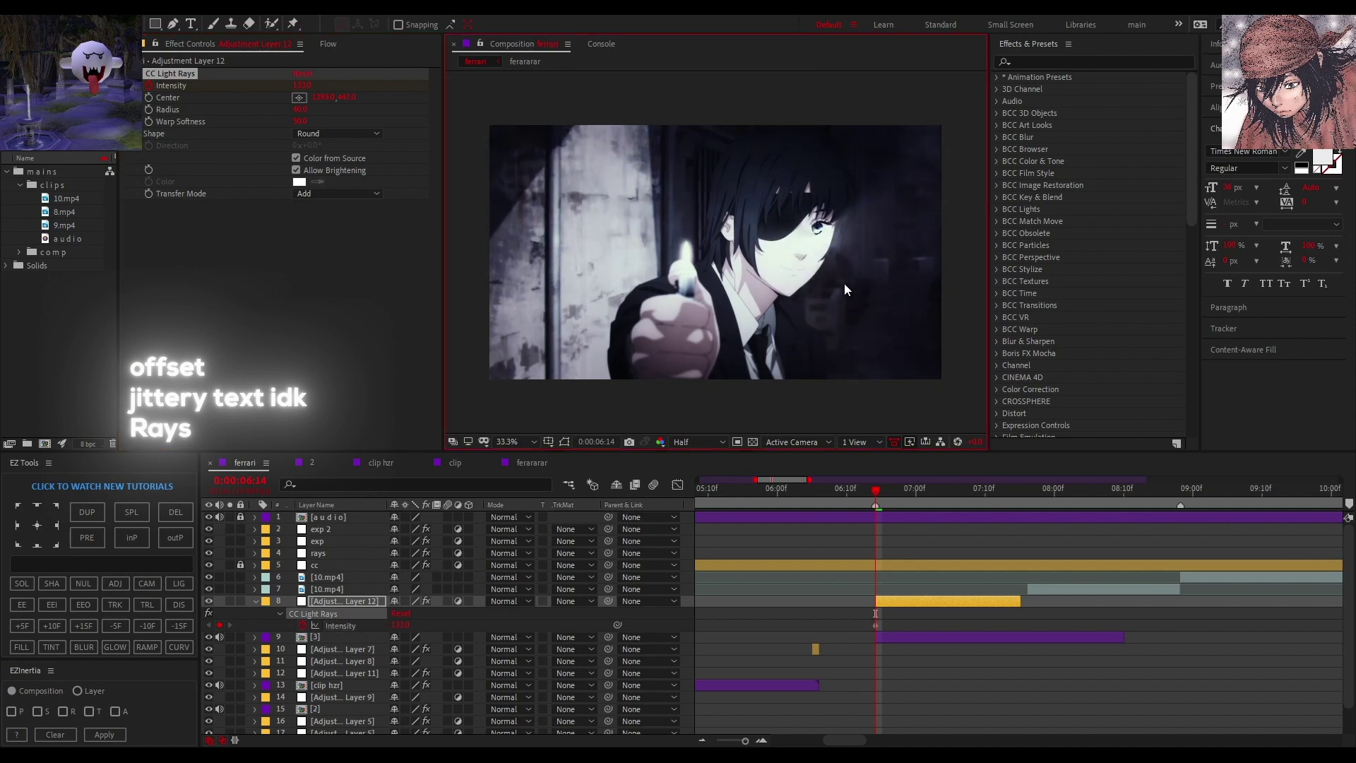
drag(323, 98, 221, 121)
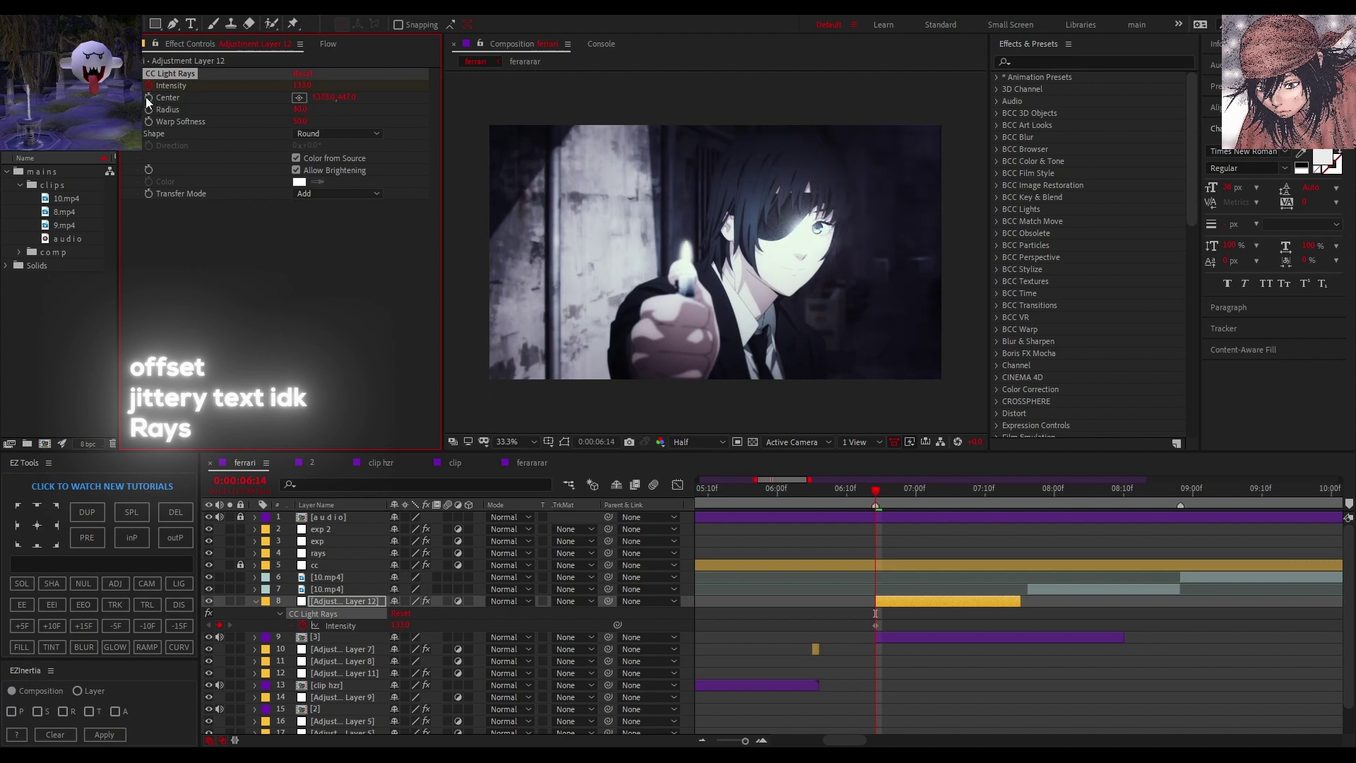
click(300, 98)
click(817, 232)
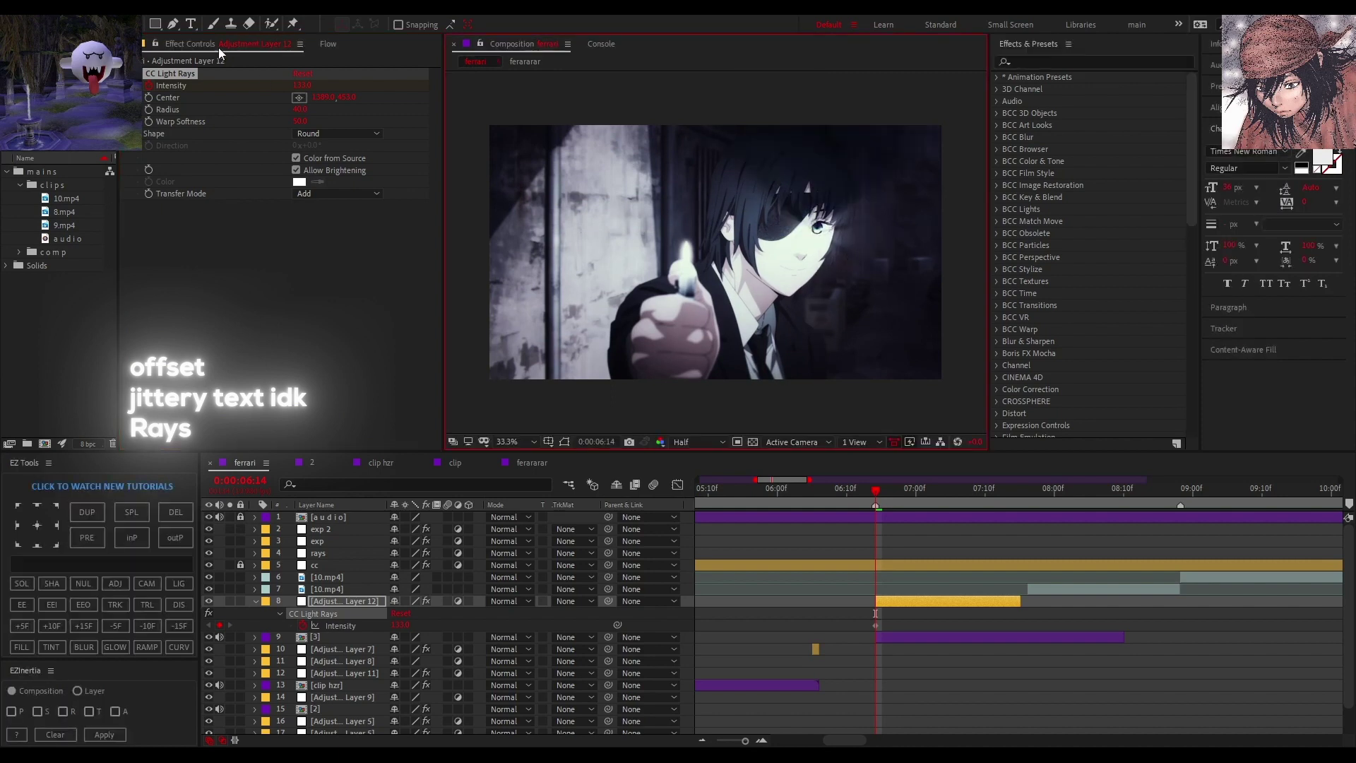
Set the CC Light Rays Intensity to 180 at 0:00:06:14.
click(300, 85)
text(180)
key(Return)
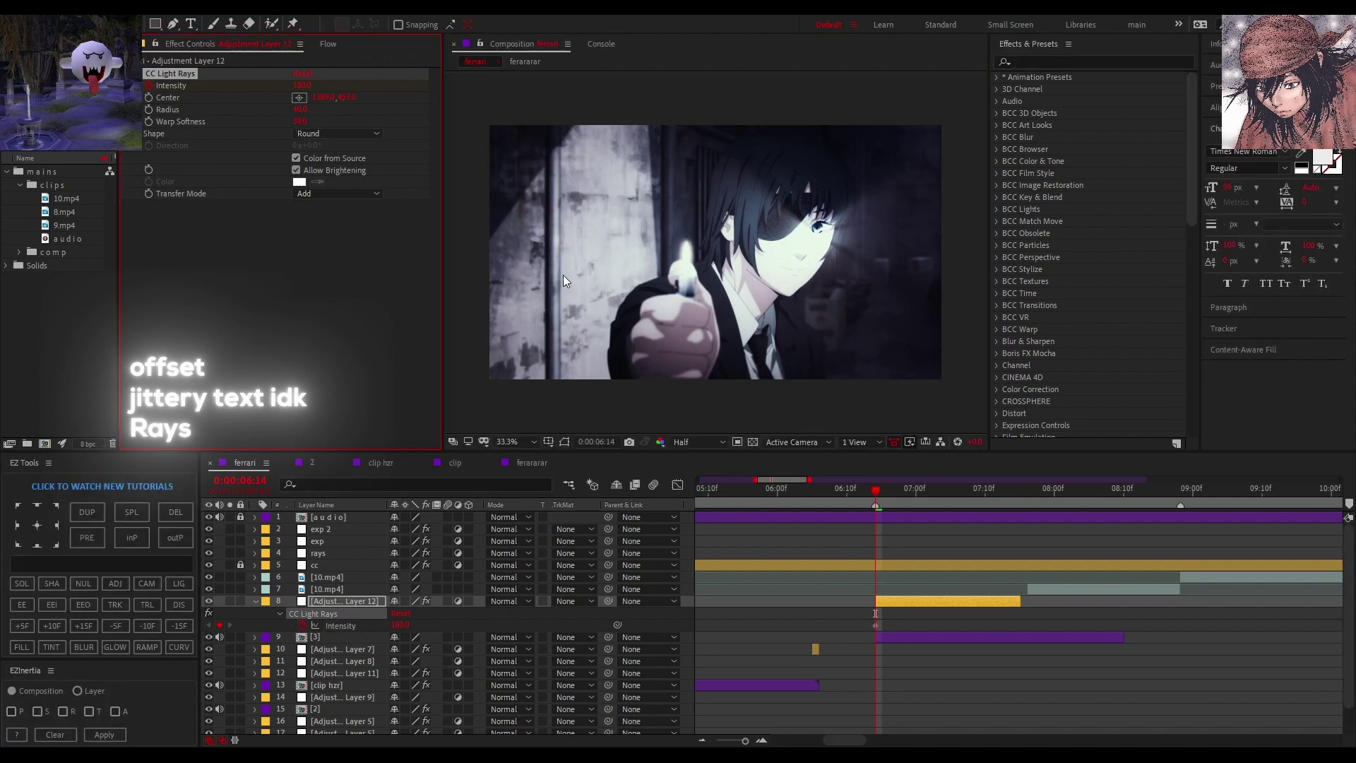
Reveal the adjustment layer's keyframes and add an Intensity keyframe of 0 at 0:00:07:13.
click(932, 603)
key(u)
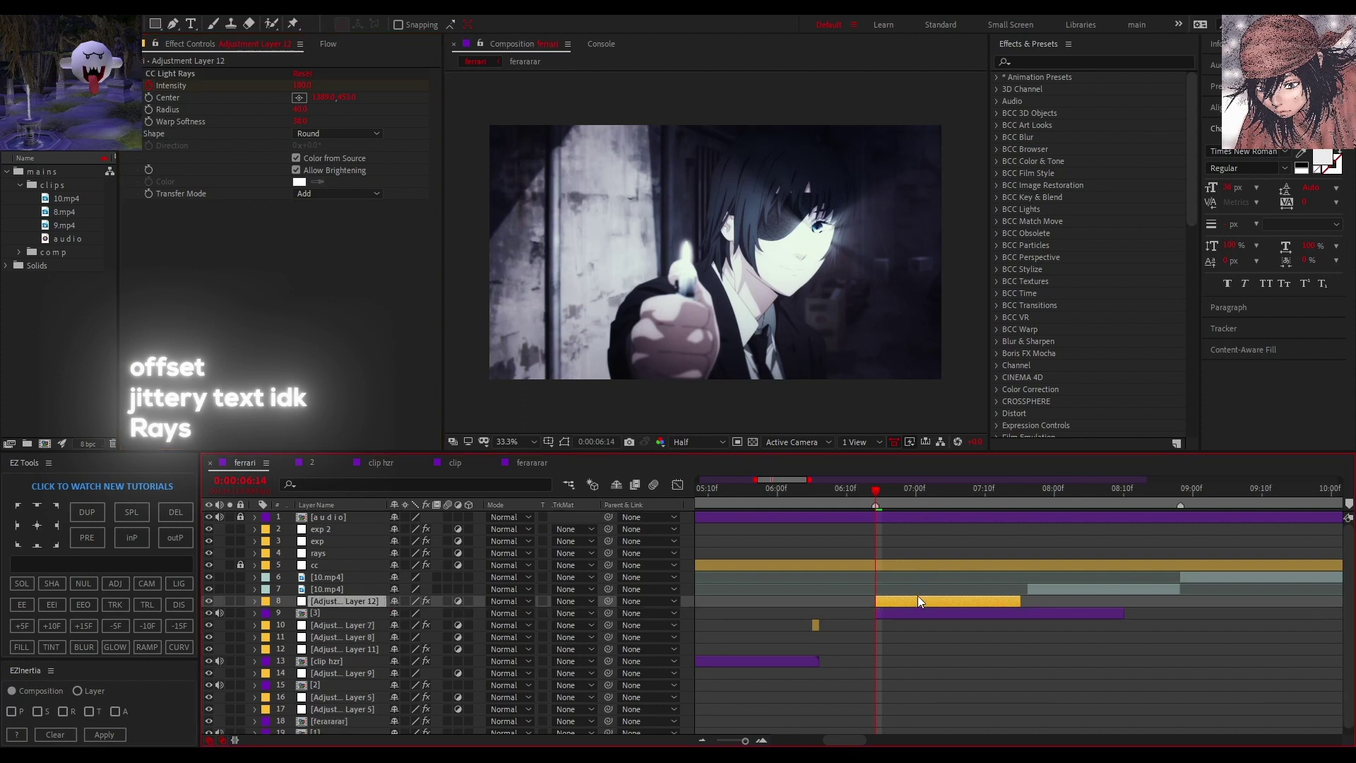
key(u)
drag(939, 495, 1007, 507)
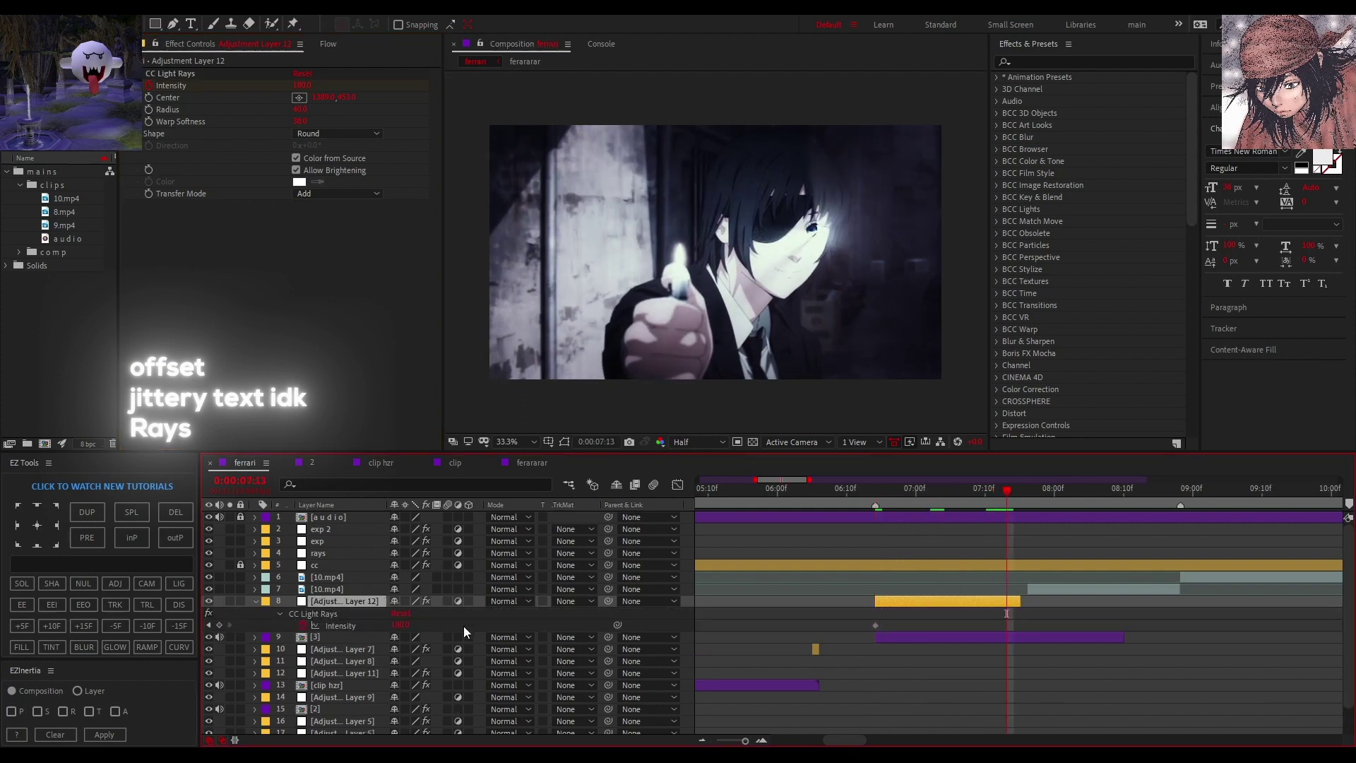
click(407, 626)
click(400, 625)
text(0)
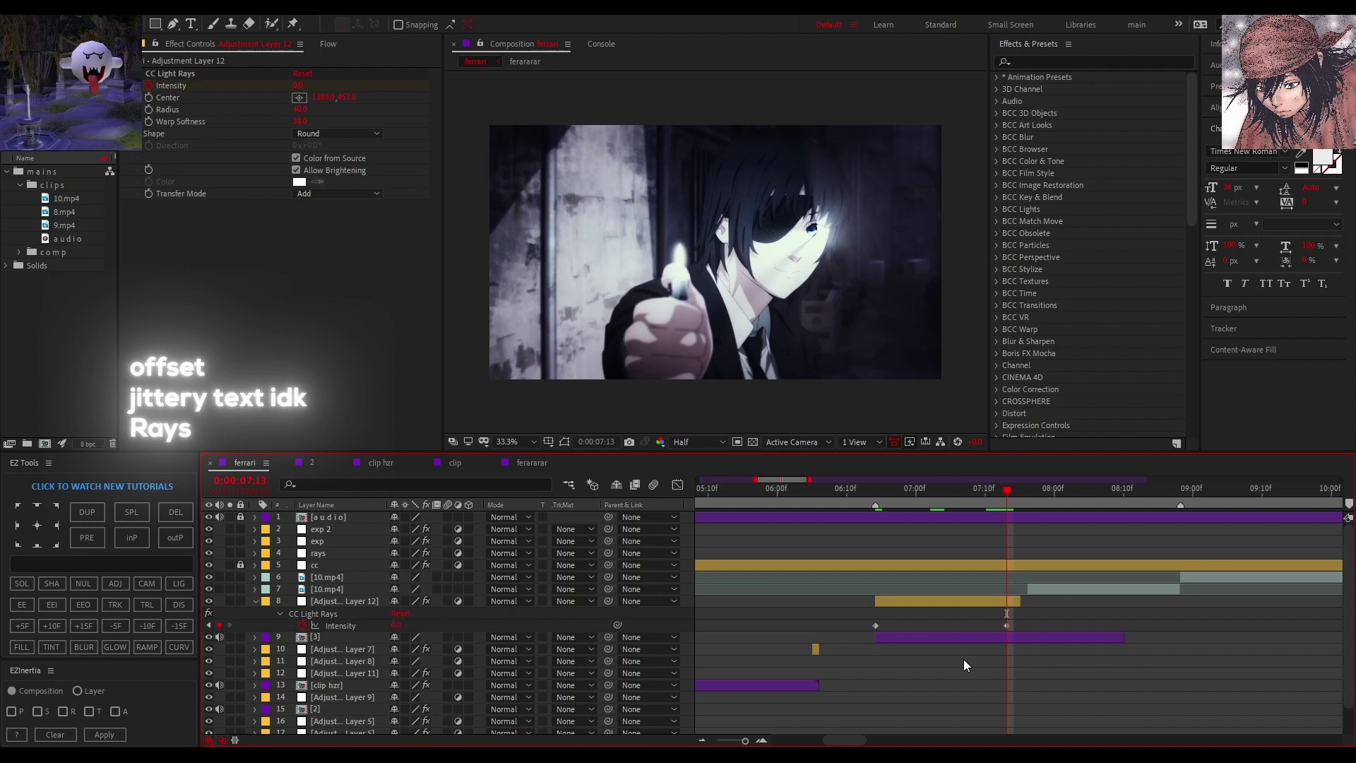
key(Return)
Move the last Intensity keyframe to the adjustment layer's end and ease both keyframes with the Flow curve.
click(1014, 626)
drag(1015, 626, 838, 624)
click(326, 44)
click(328, 45)
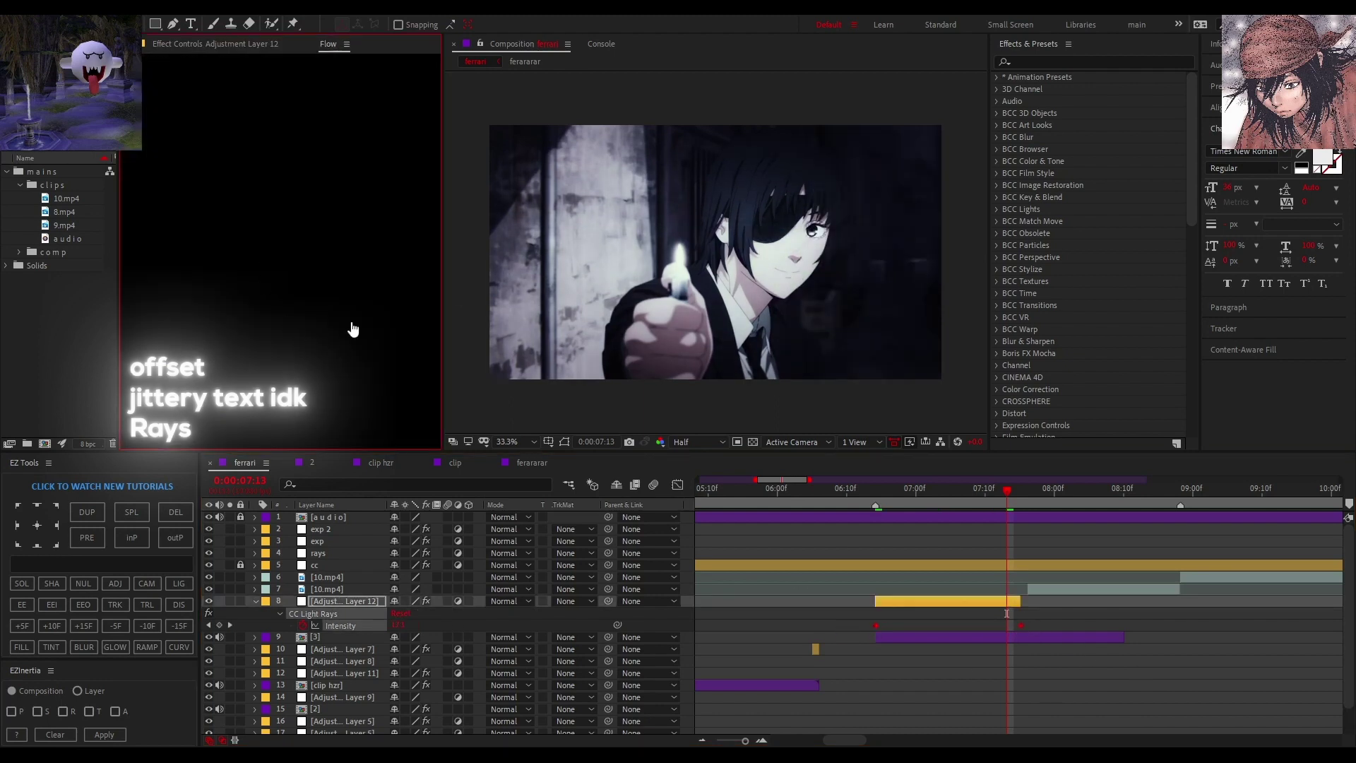
Preview the fading light rays from just before the layer 3 clip and again from 0:00:06:14.
click(870, 490)
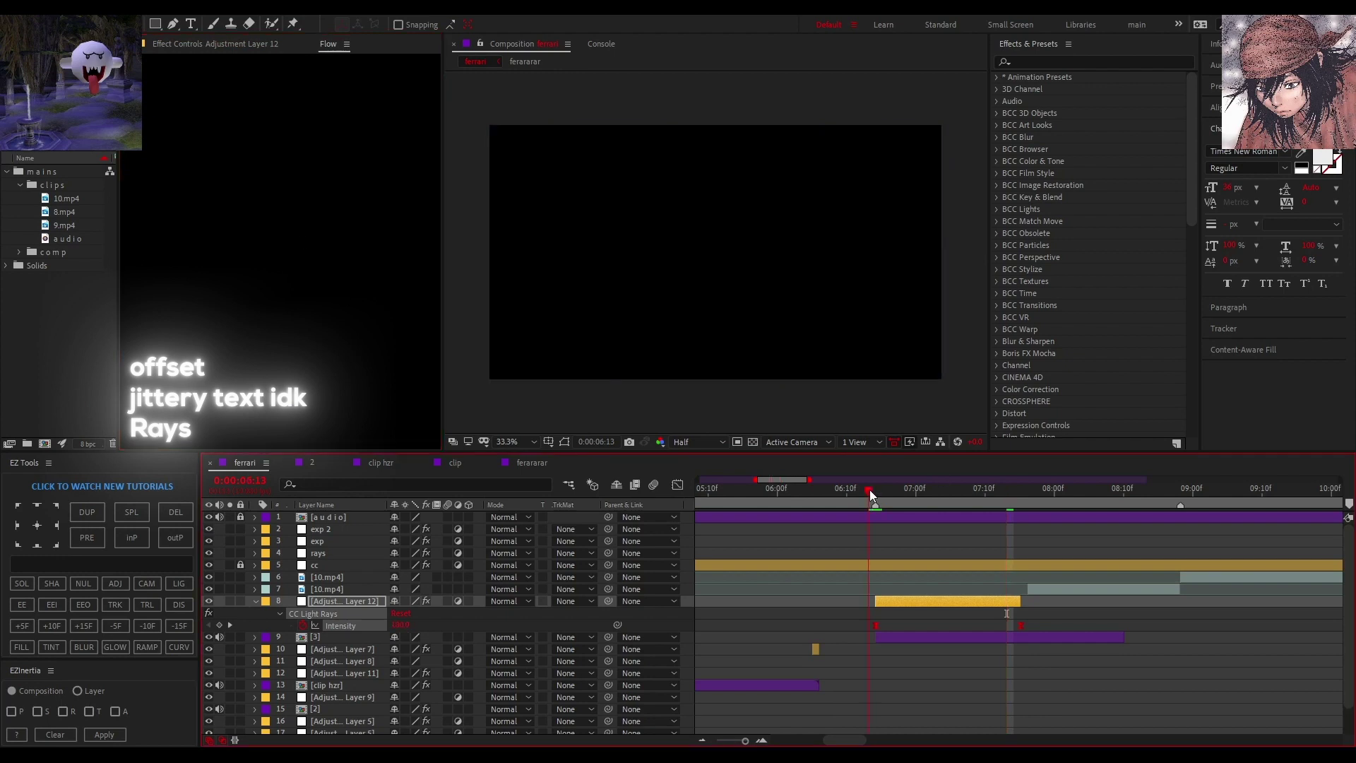
drag(871, 490, 843, 492)
key(space)
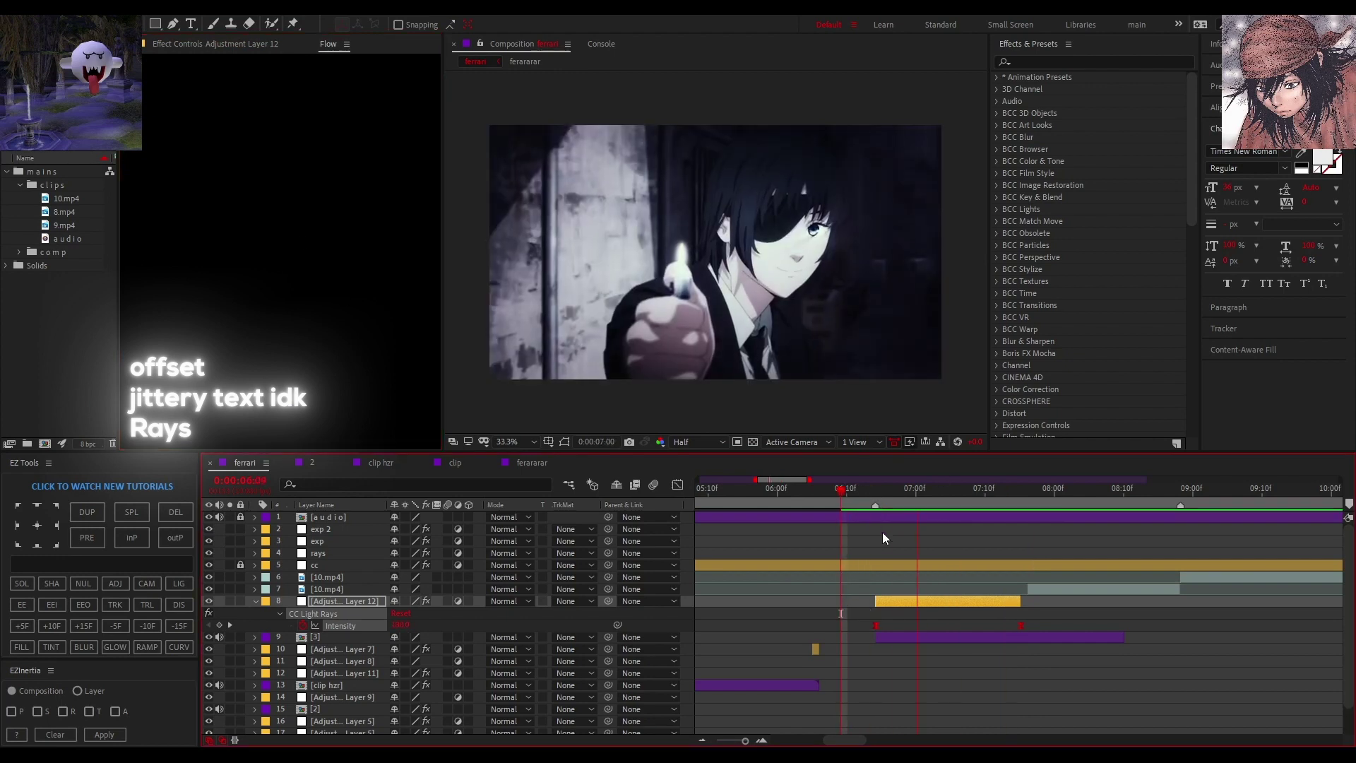
key(space)
click(876, 492)
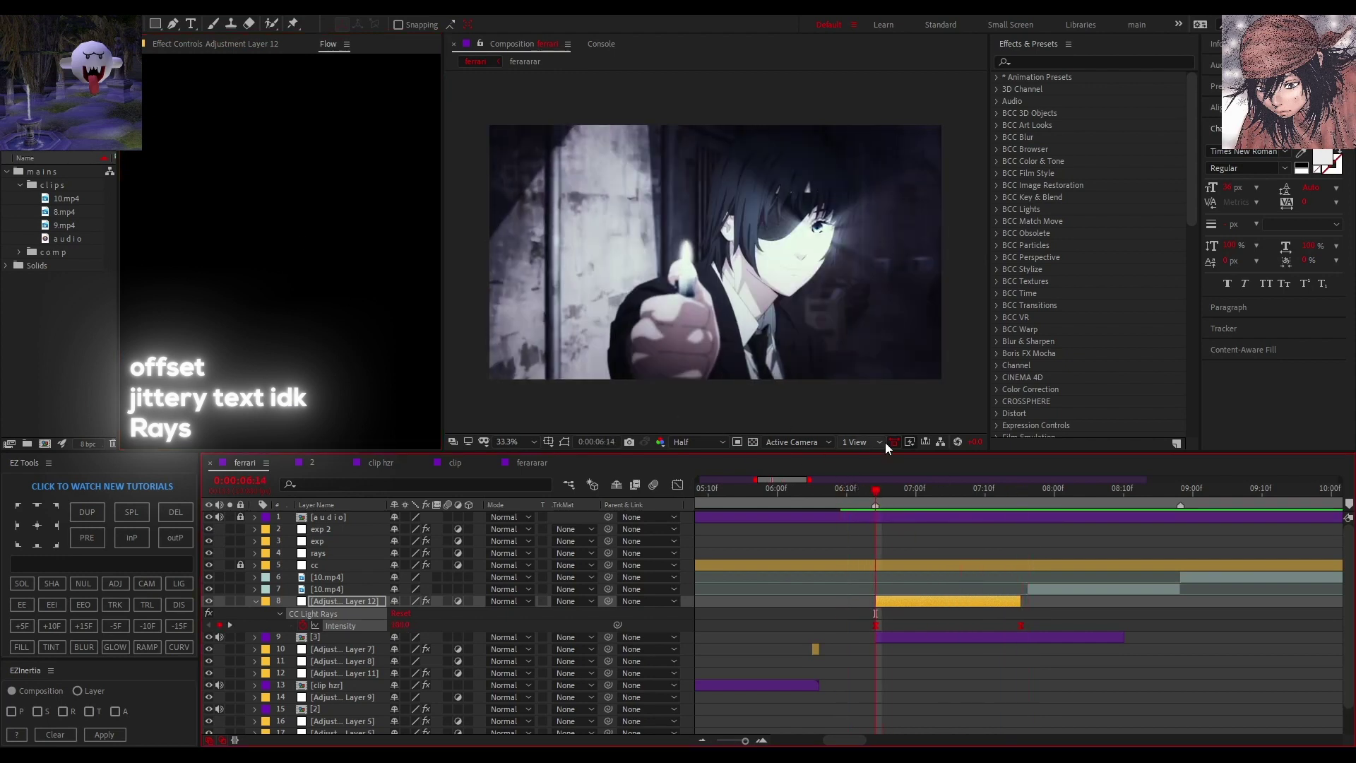
key(space)
key(space)
Show the Intensity curve in the Graph Editor, select both keyframes and reapply the Flow easing.
click(677, 485)
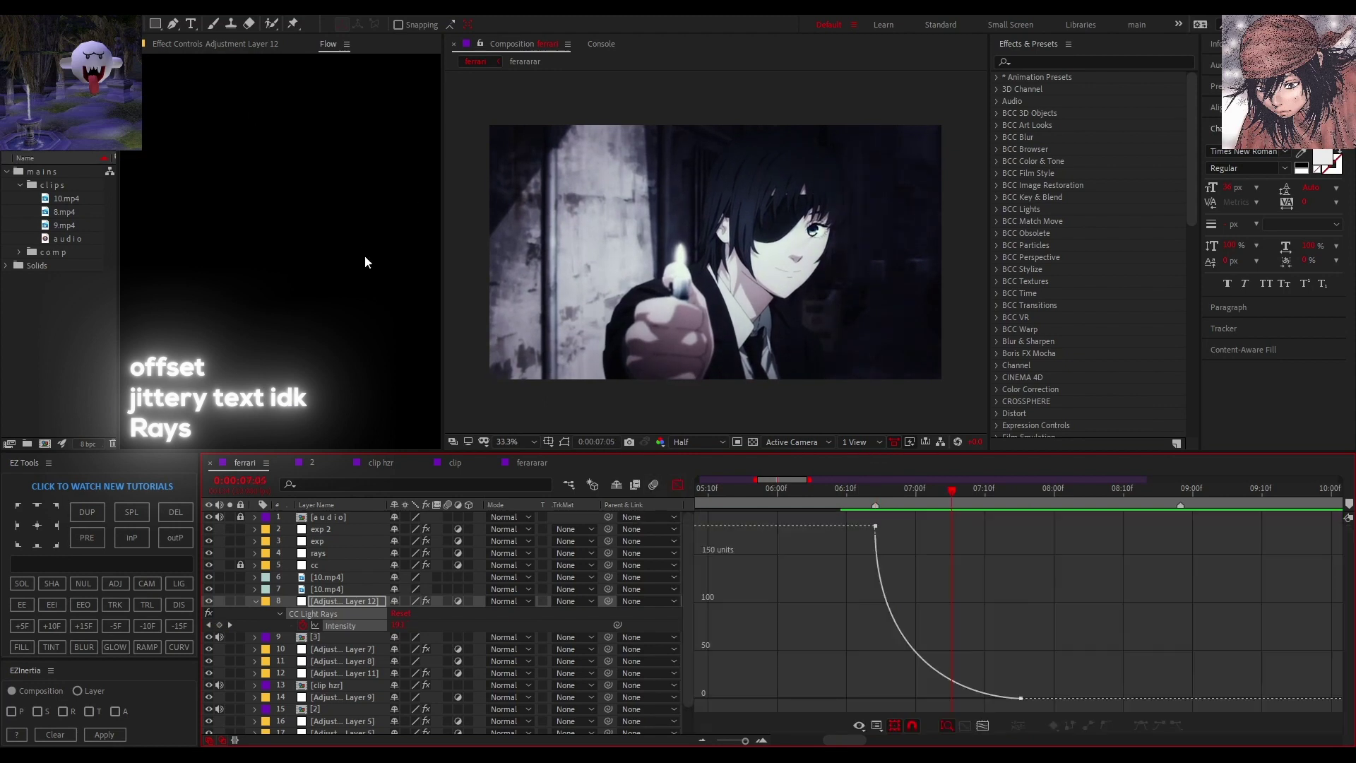
drag(1096, 711, 868, 519)
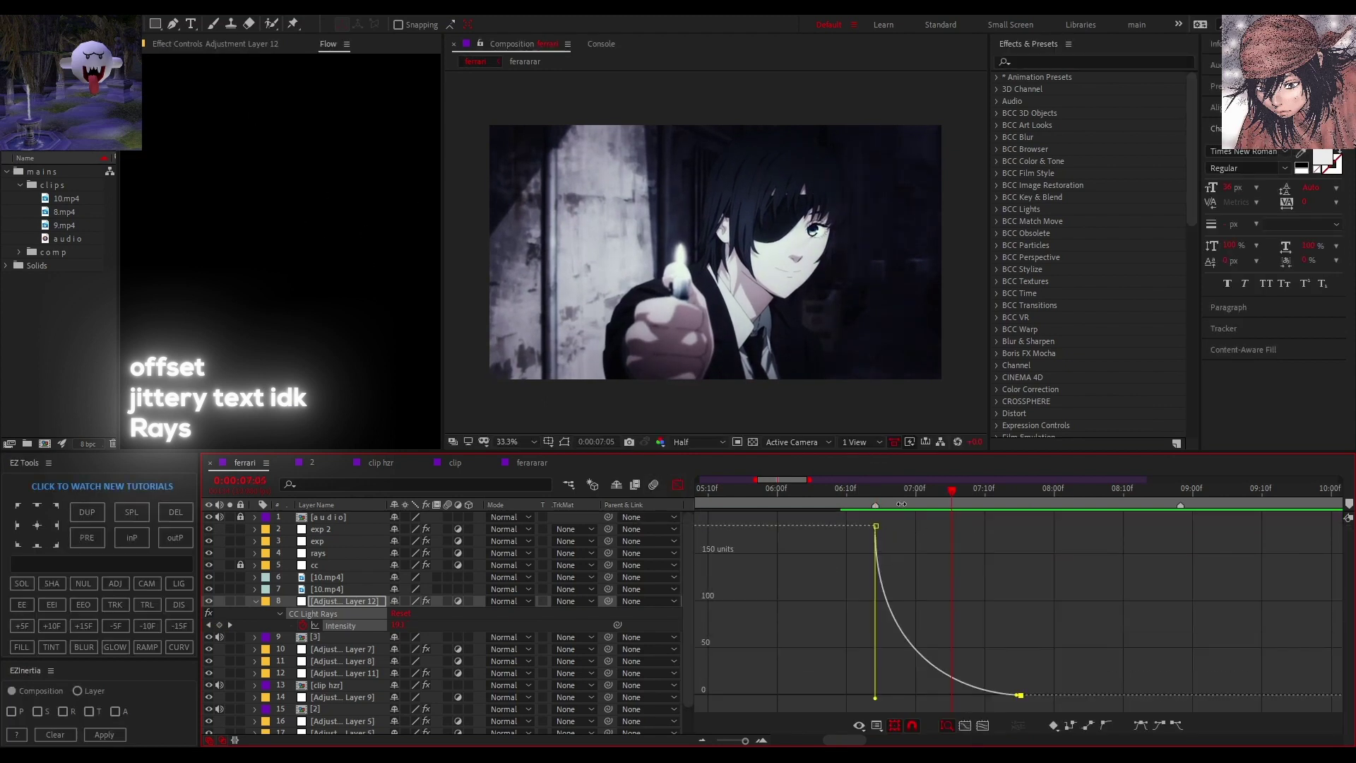
click(318, 325)
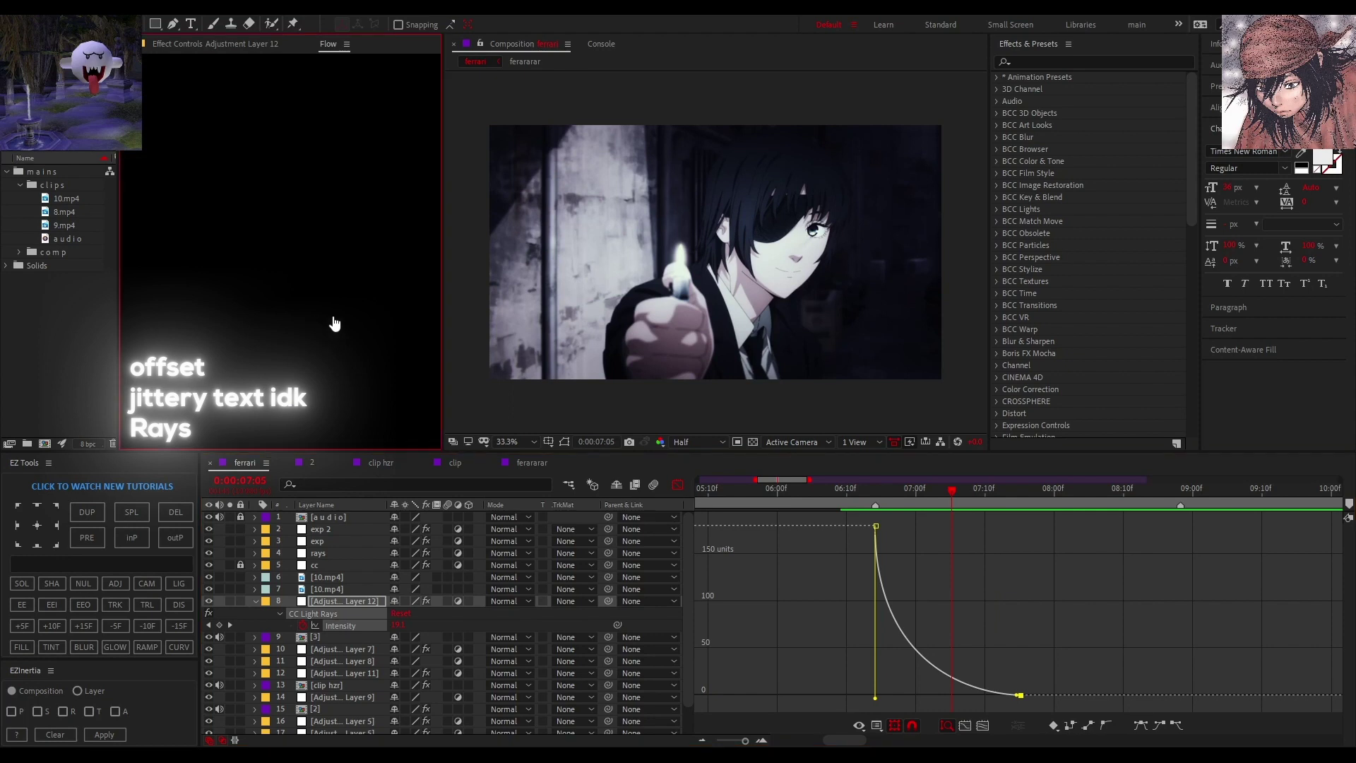
drag(850, 516, 1335, 724)
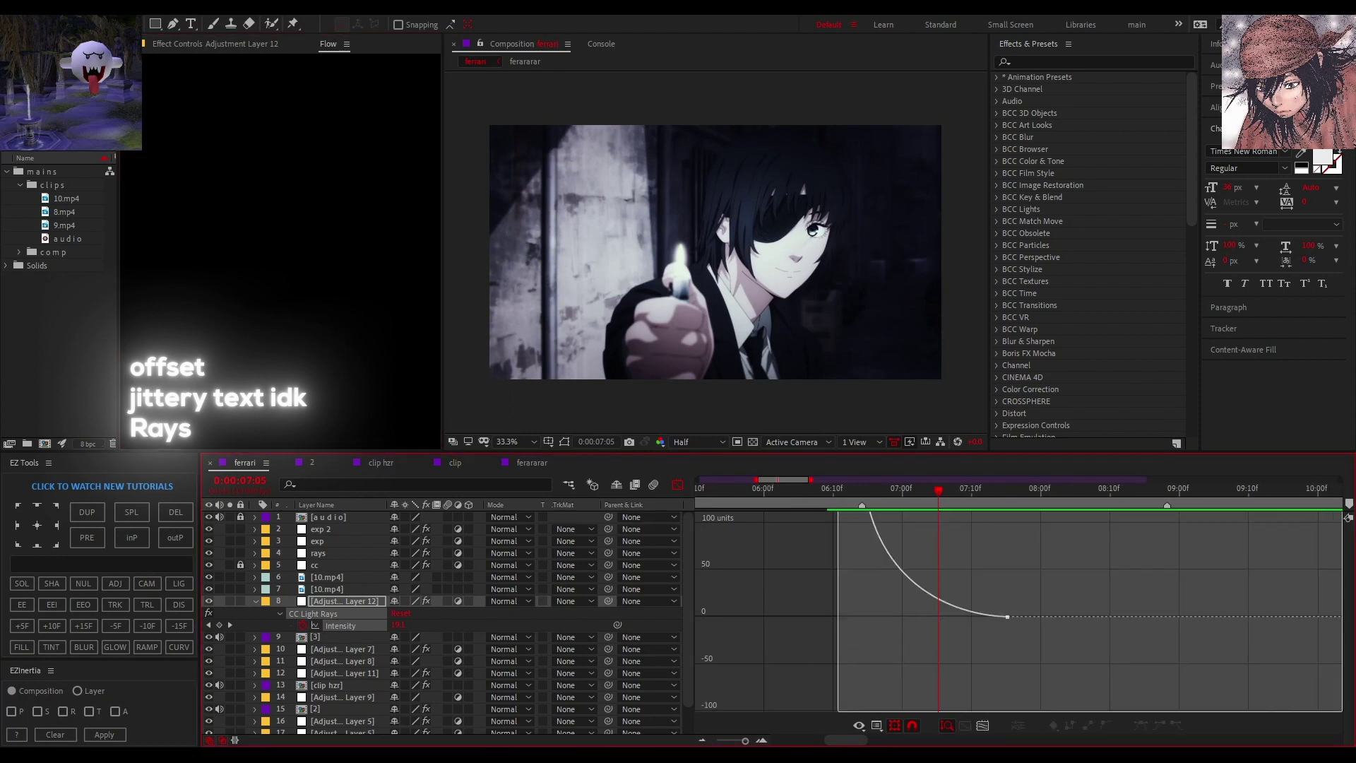
click(385, 247)
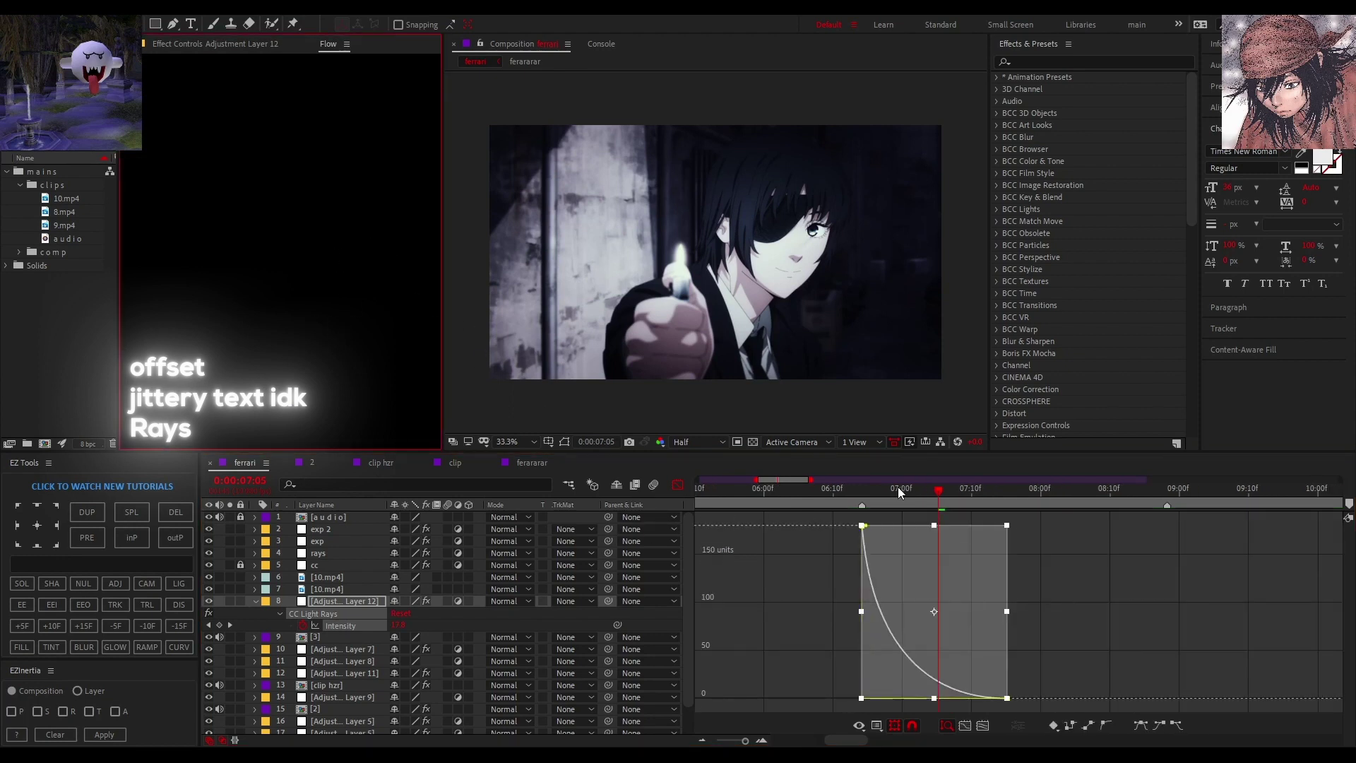
Preview the re-eased light rays several times around the adjustment layer's start at 0:00:06:14.
click(863, 490)
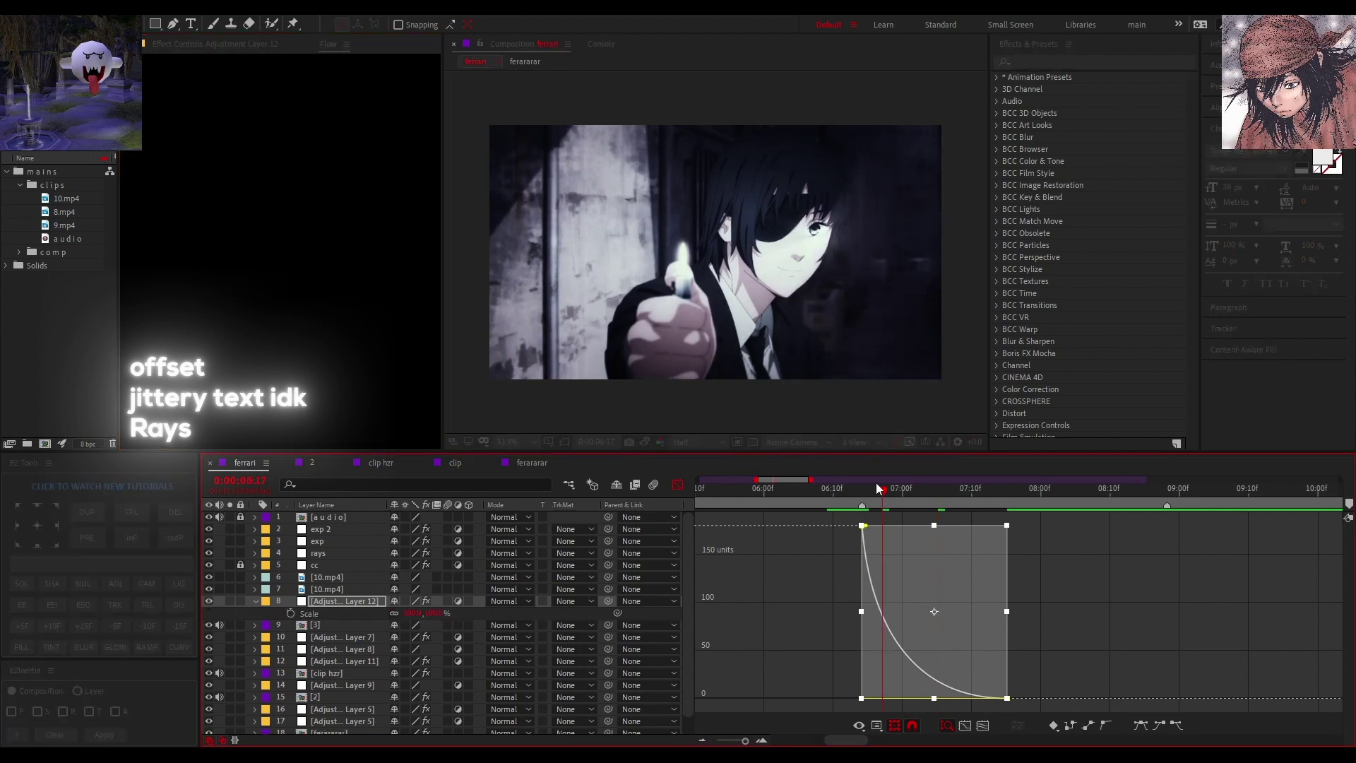
key(s)
click(837, 490)
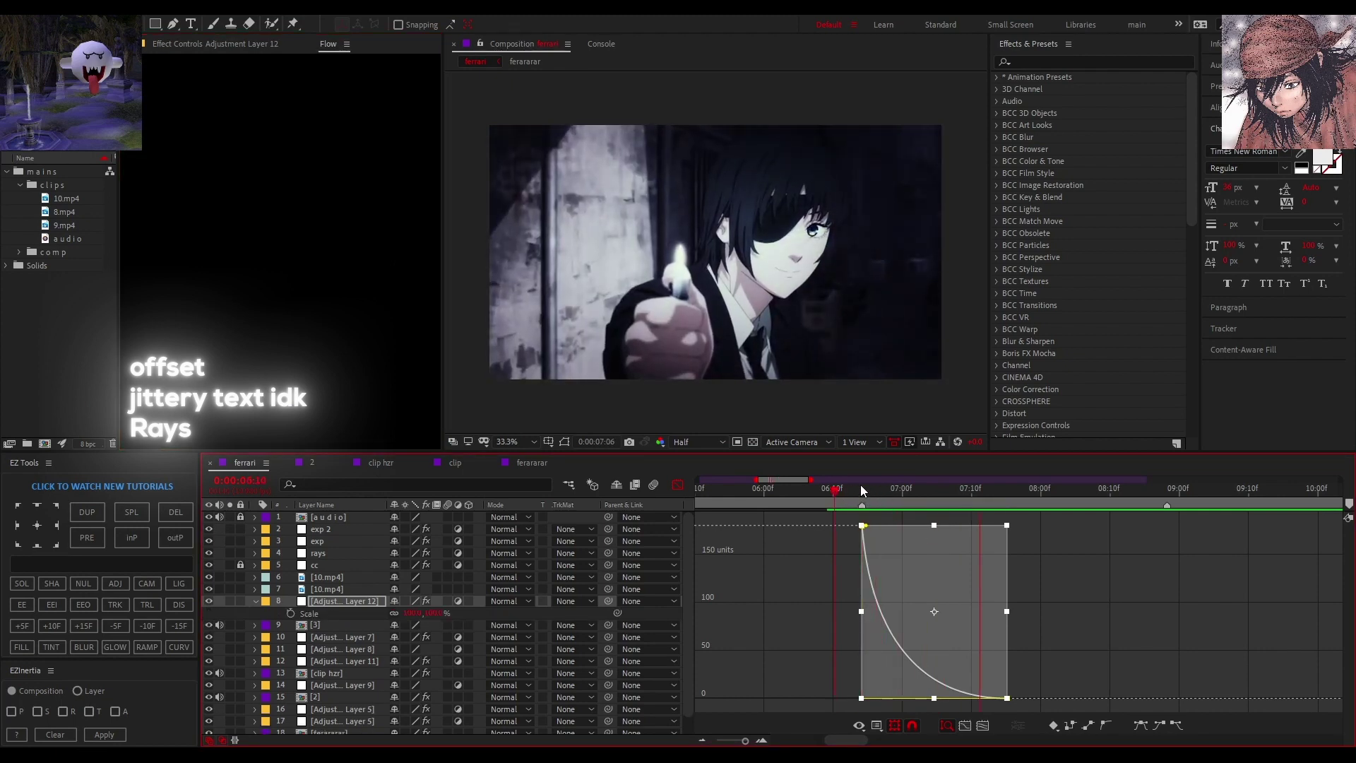
click(862, 488)
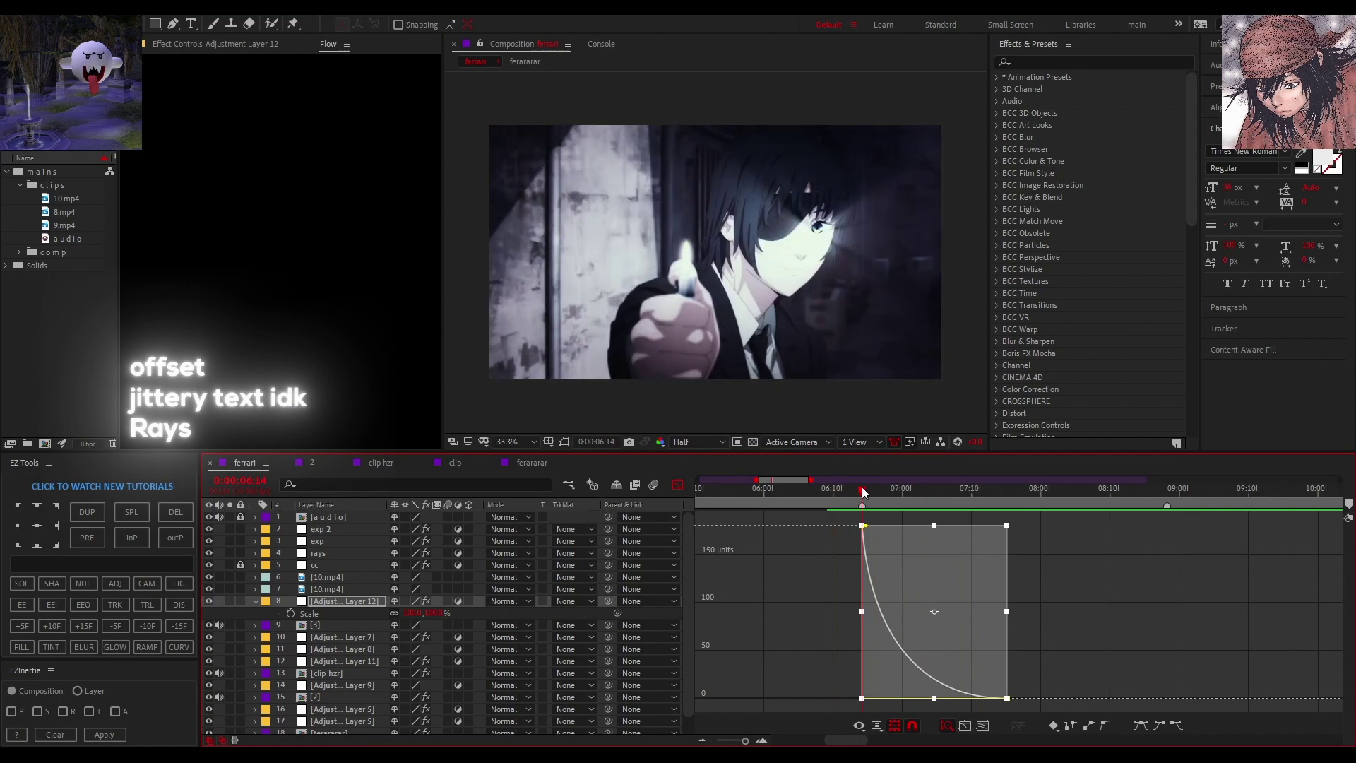
mouse_move(864, 486)
mouse_down()
mouse_move(846, 485)
mouse_move(860, 490)
mouse_up()
key(space)
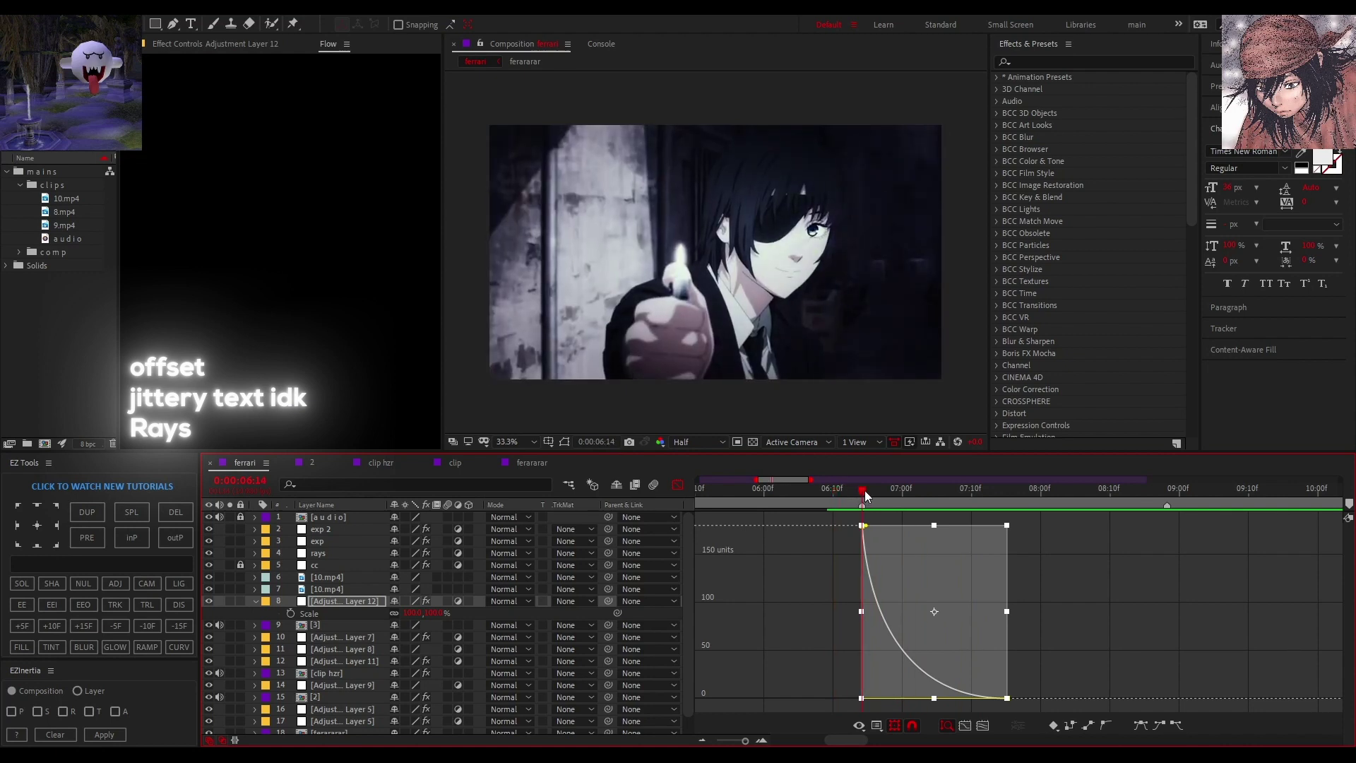
key(space)
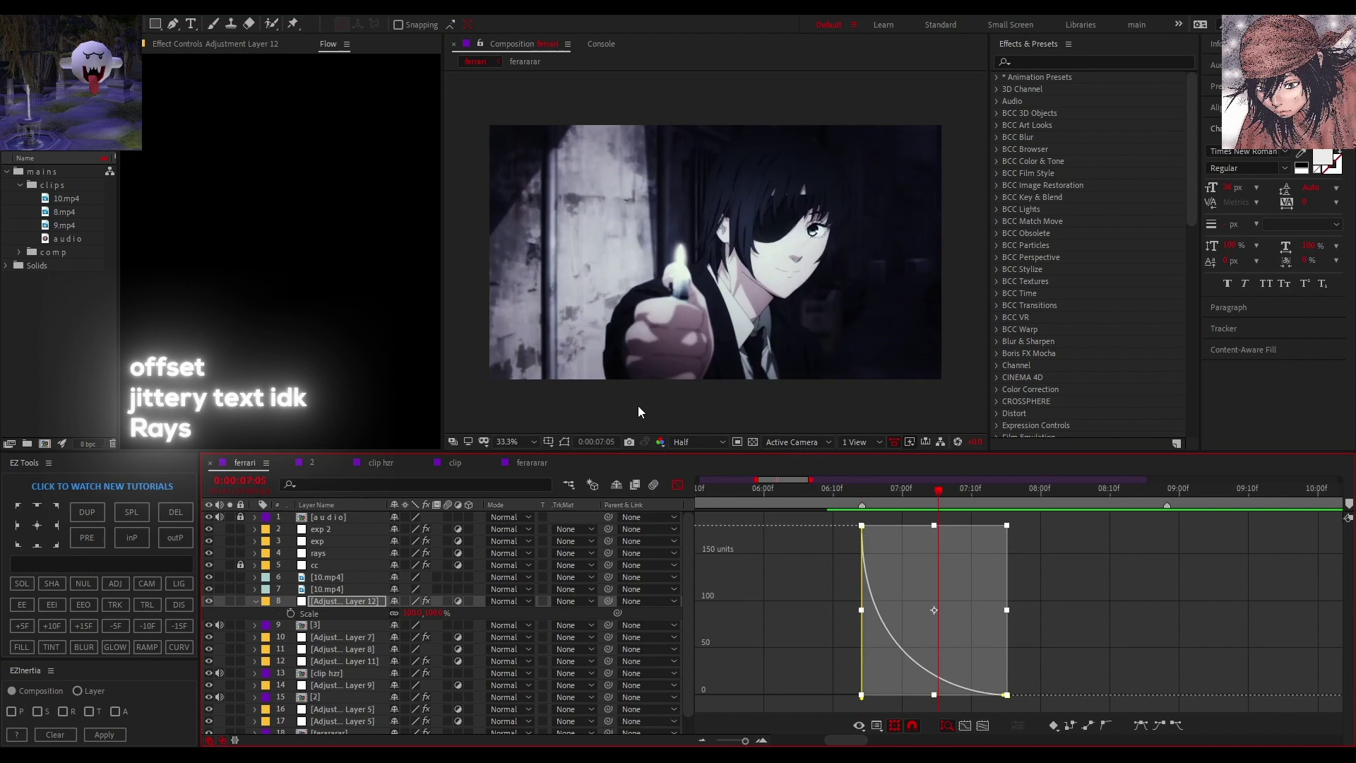
click(862, 484)
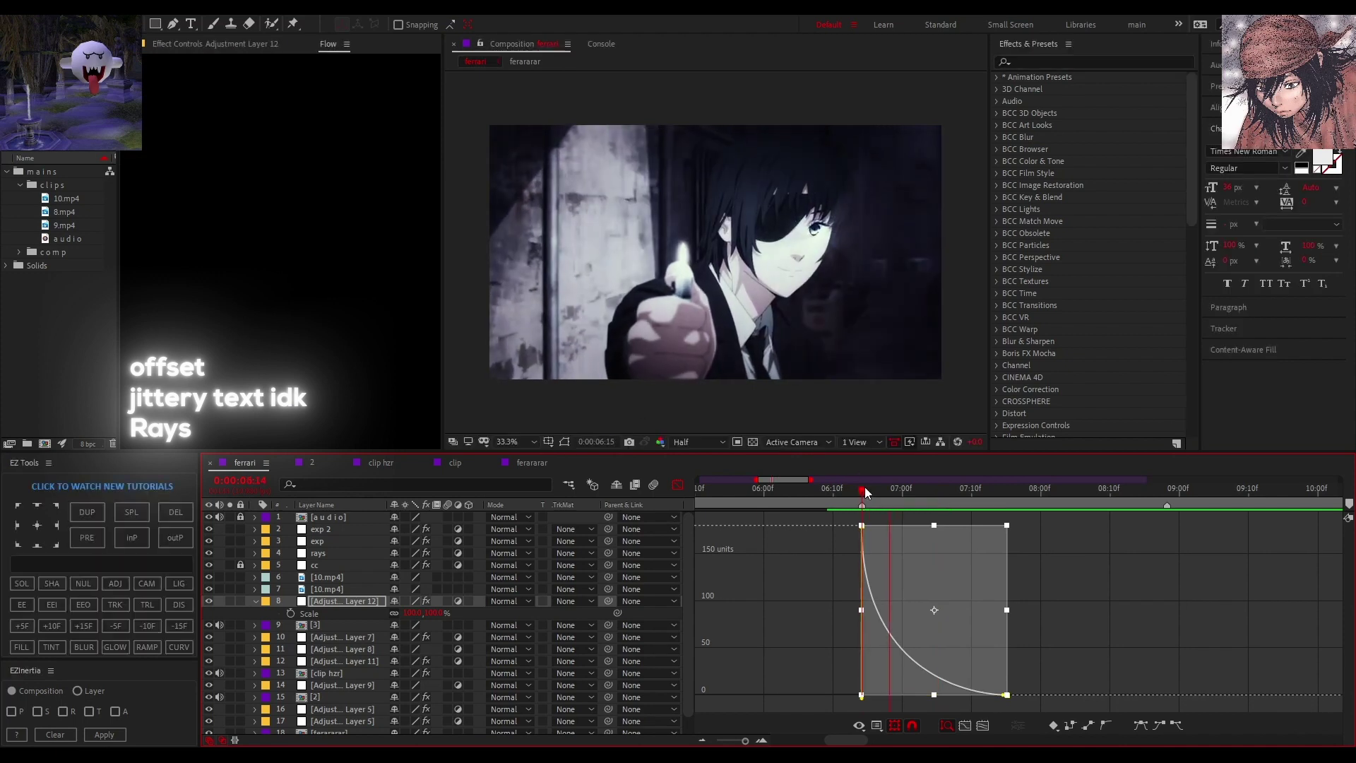
drag(866, 498, 819, 484)
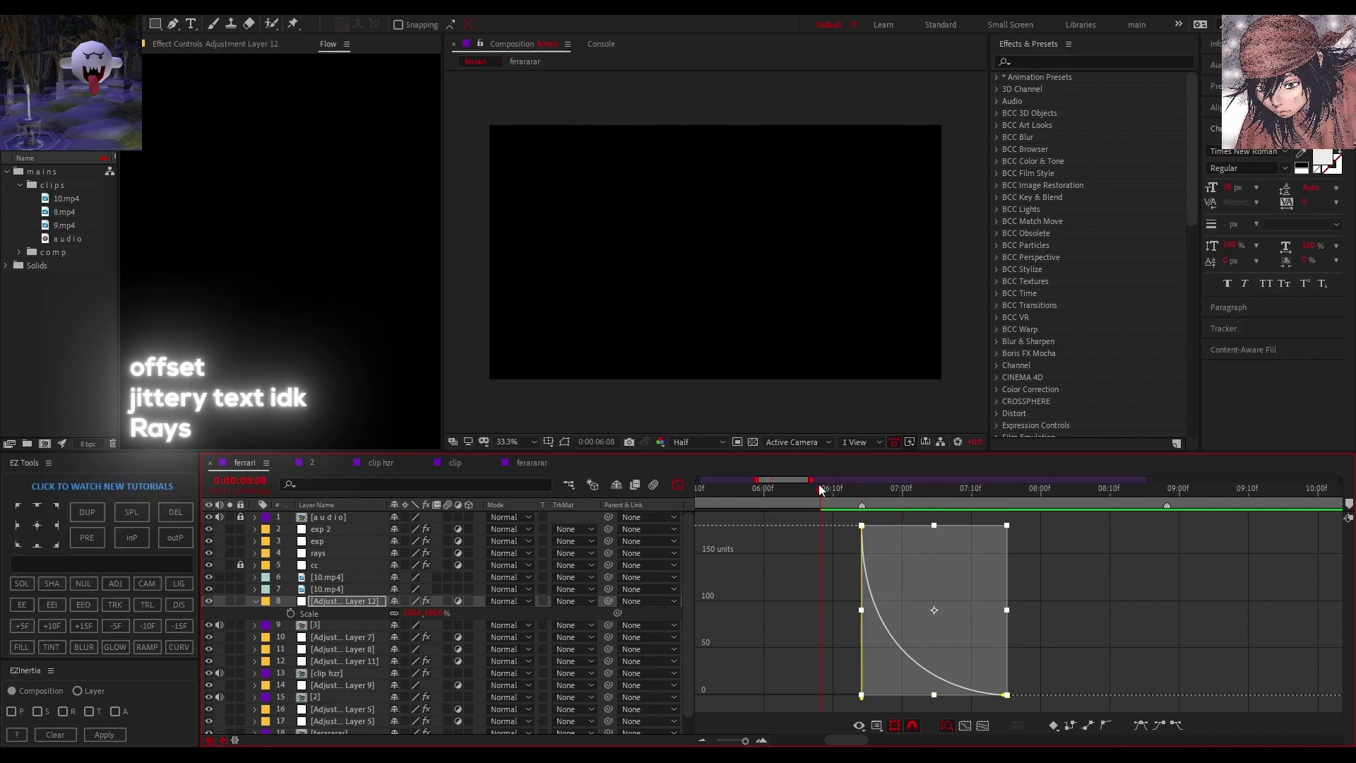
Return to the layer bar view and play the ferrari composition from the start, stopping at 0:00:08:06.
click(678, 486)
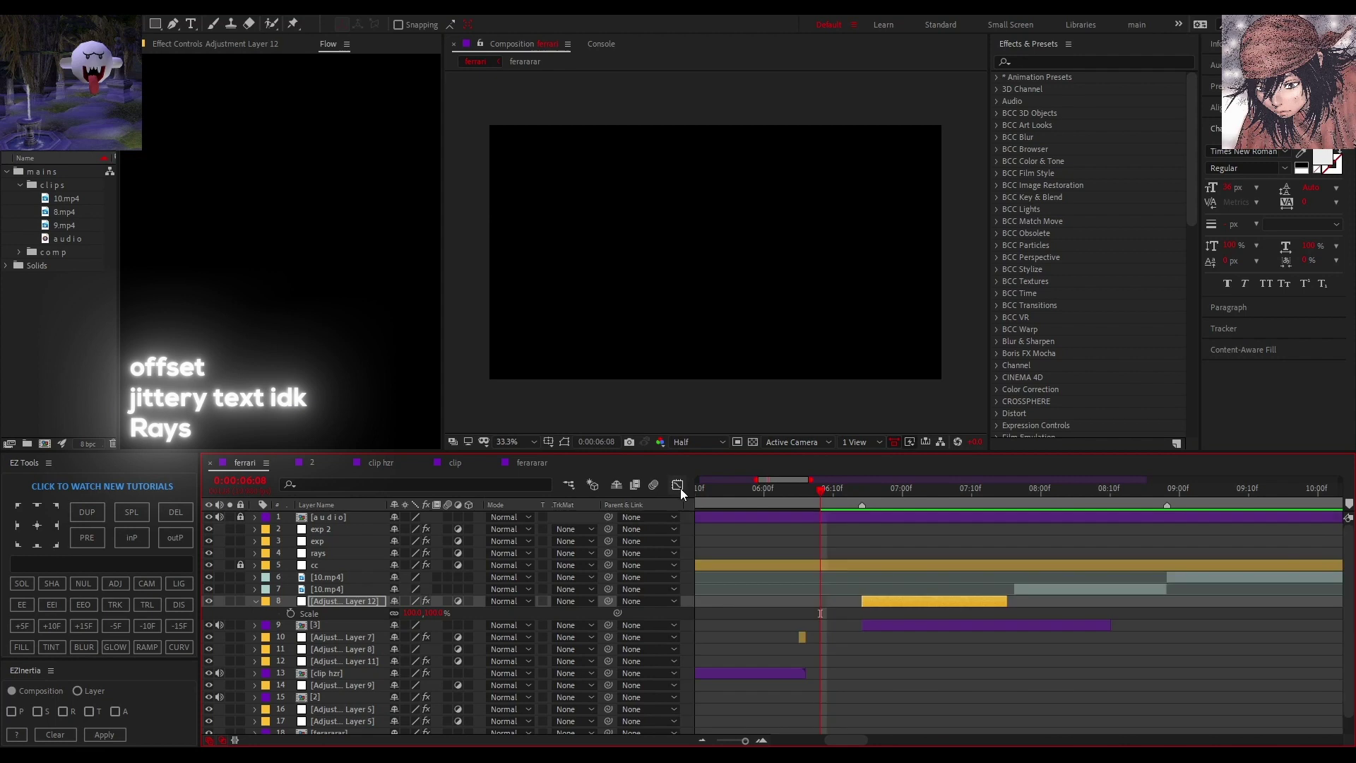
click(703, 742)
click(703, 741)
click(703, 741)
click(703, 741)
drag(735, 495, 689, 495)
key(space)
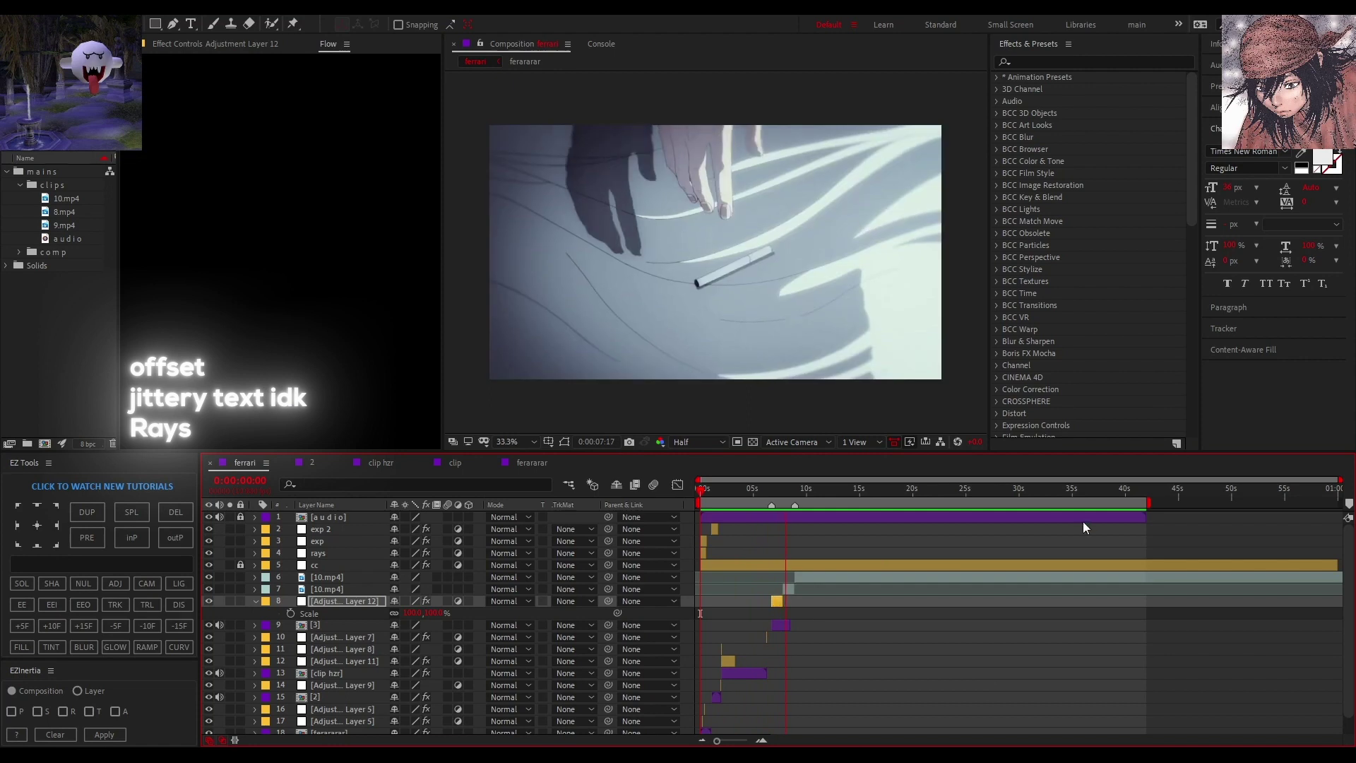
key(space)
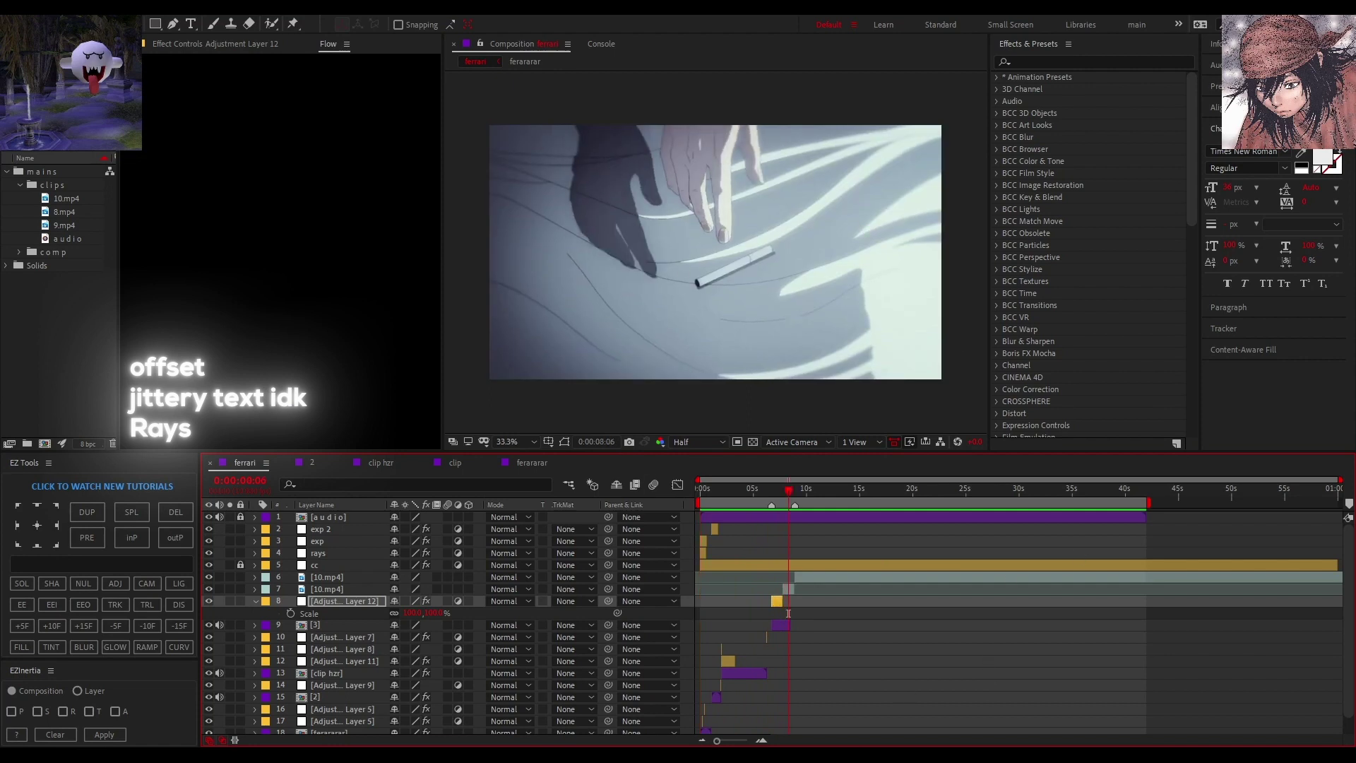